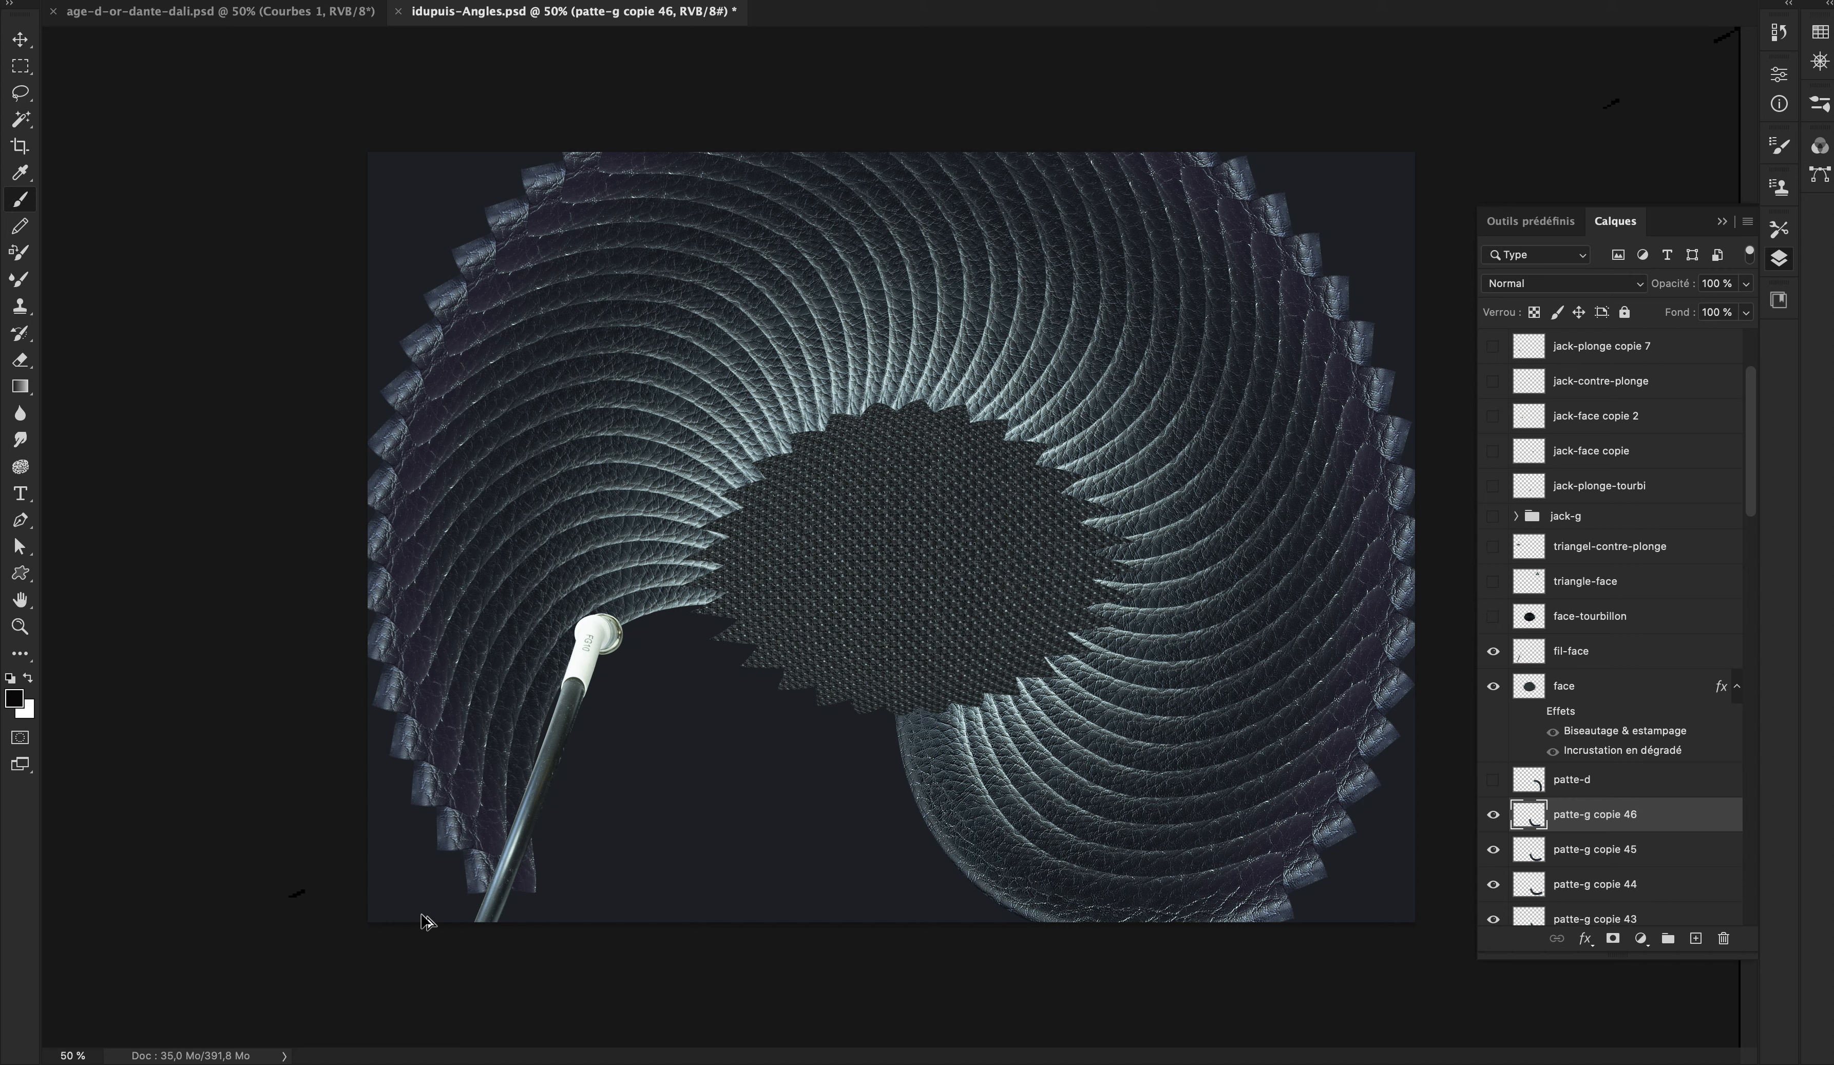
Step: Repeat the last transform with duplication on the patte-g layer 15 more times to close the ring of rotated arms
key(super+alt+shift+t)
key(super+alt+shift+t)
key(super+alt+shift+t)
key(super+alt+shift+t)
key(super+alt+shift+t)
key(super+alt+shift+t)
key(super+alt+shift+t)
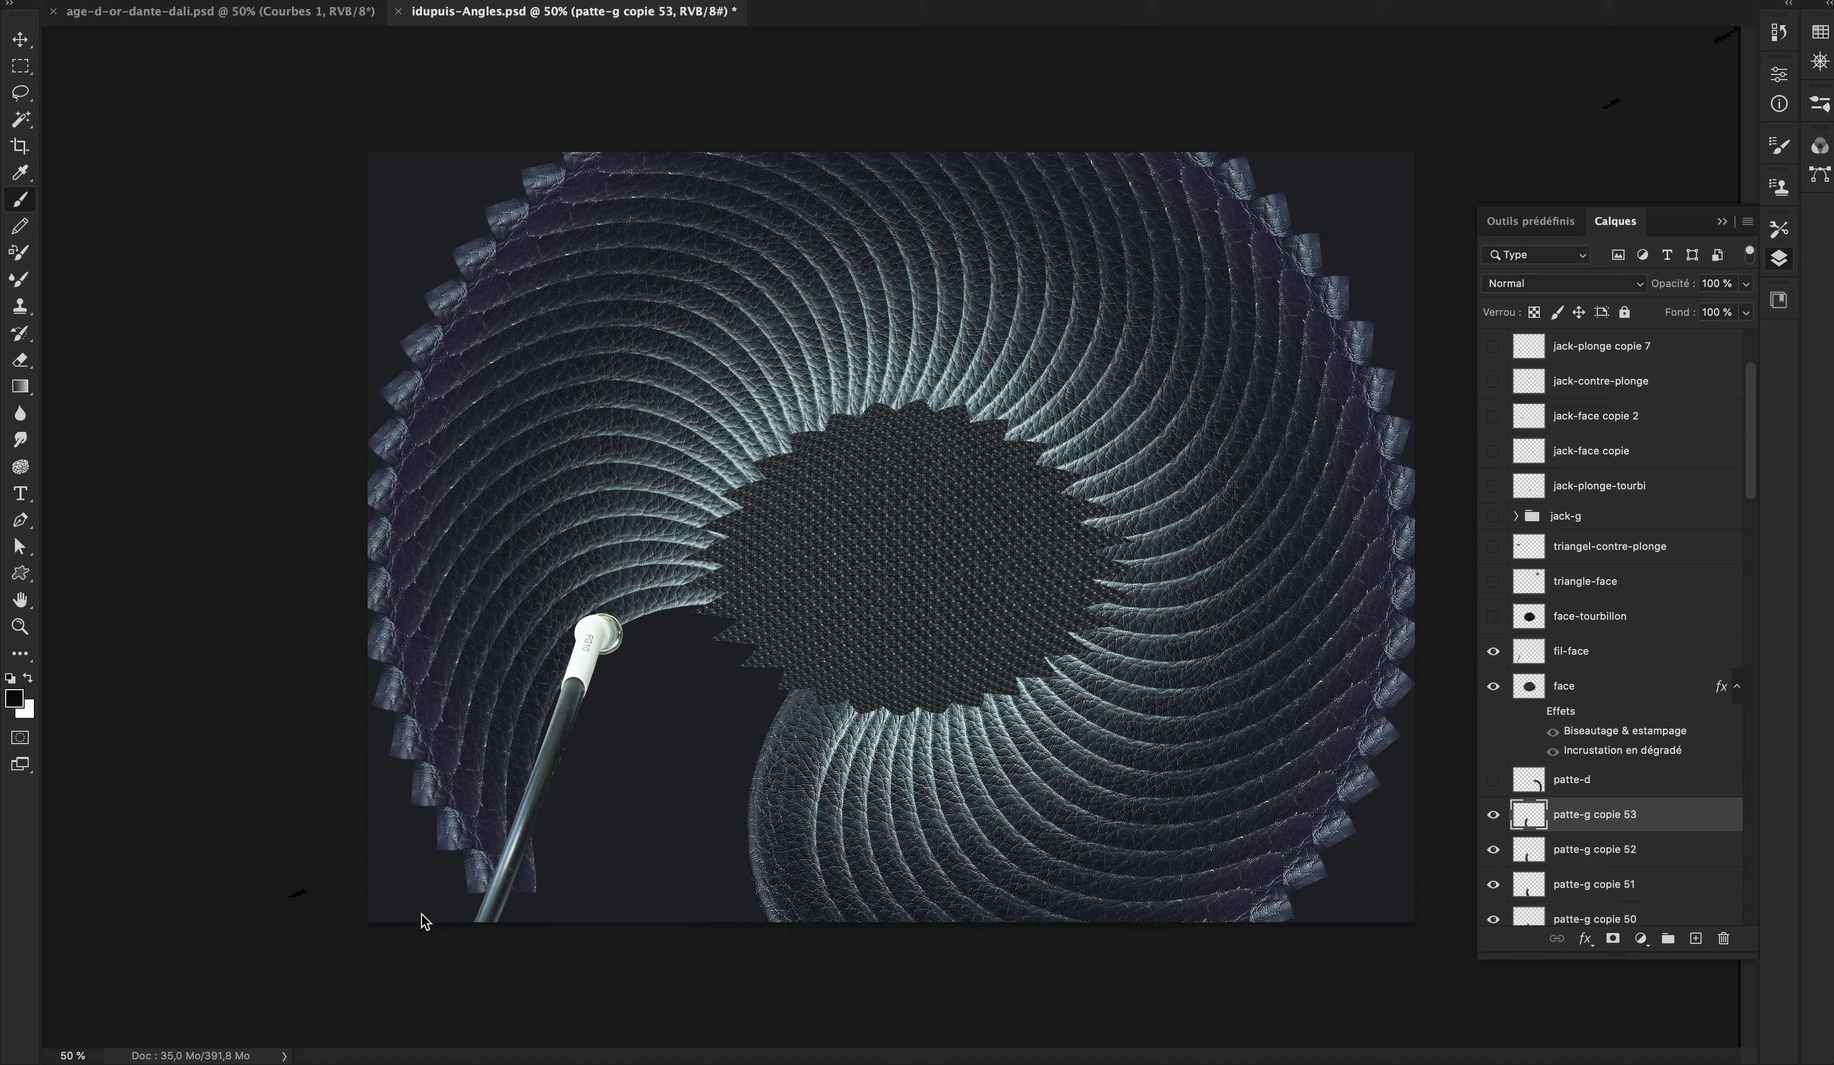
key(super+alt+shift+t)
key(super+alt+shift+t)
key(super+alt+shift+t)
key(super+alt+shift+t)
key(super+alt+shift+t)
key(super+alt+shift+t)
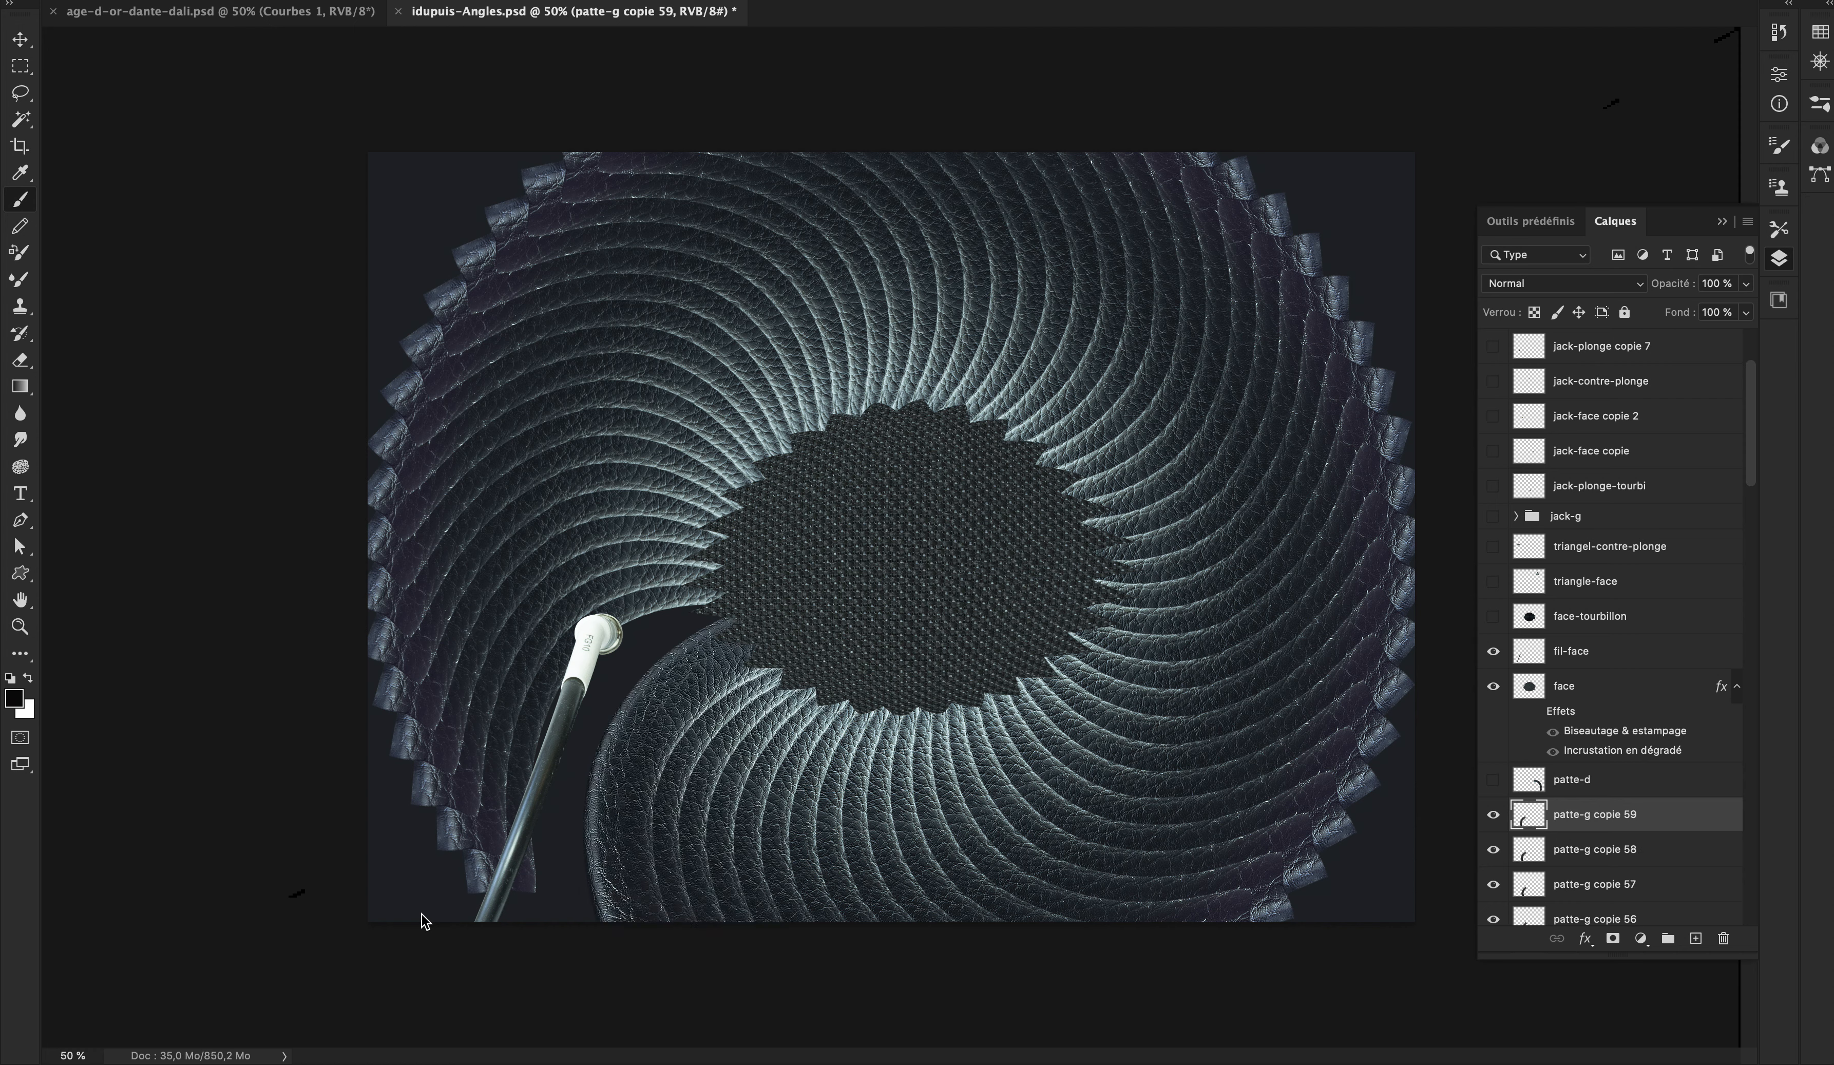
key(super+alt+shift+t)
key(super+alt+shift+t)
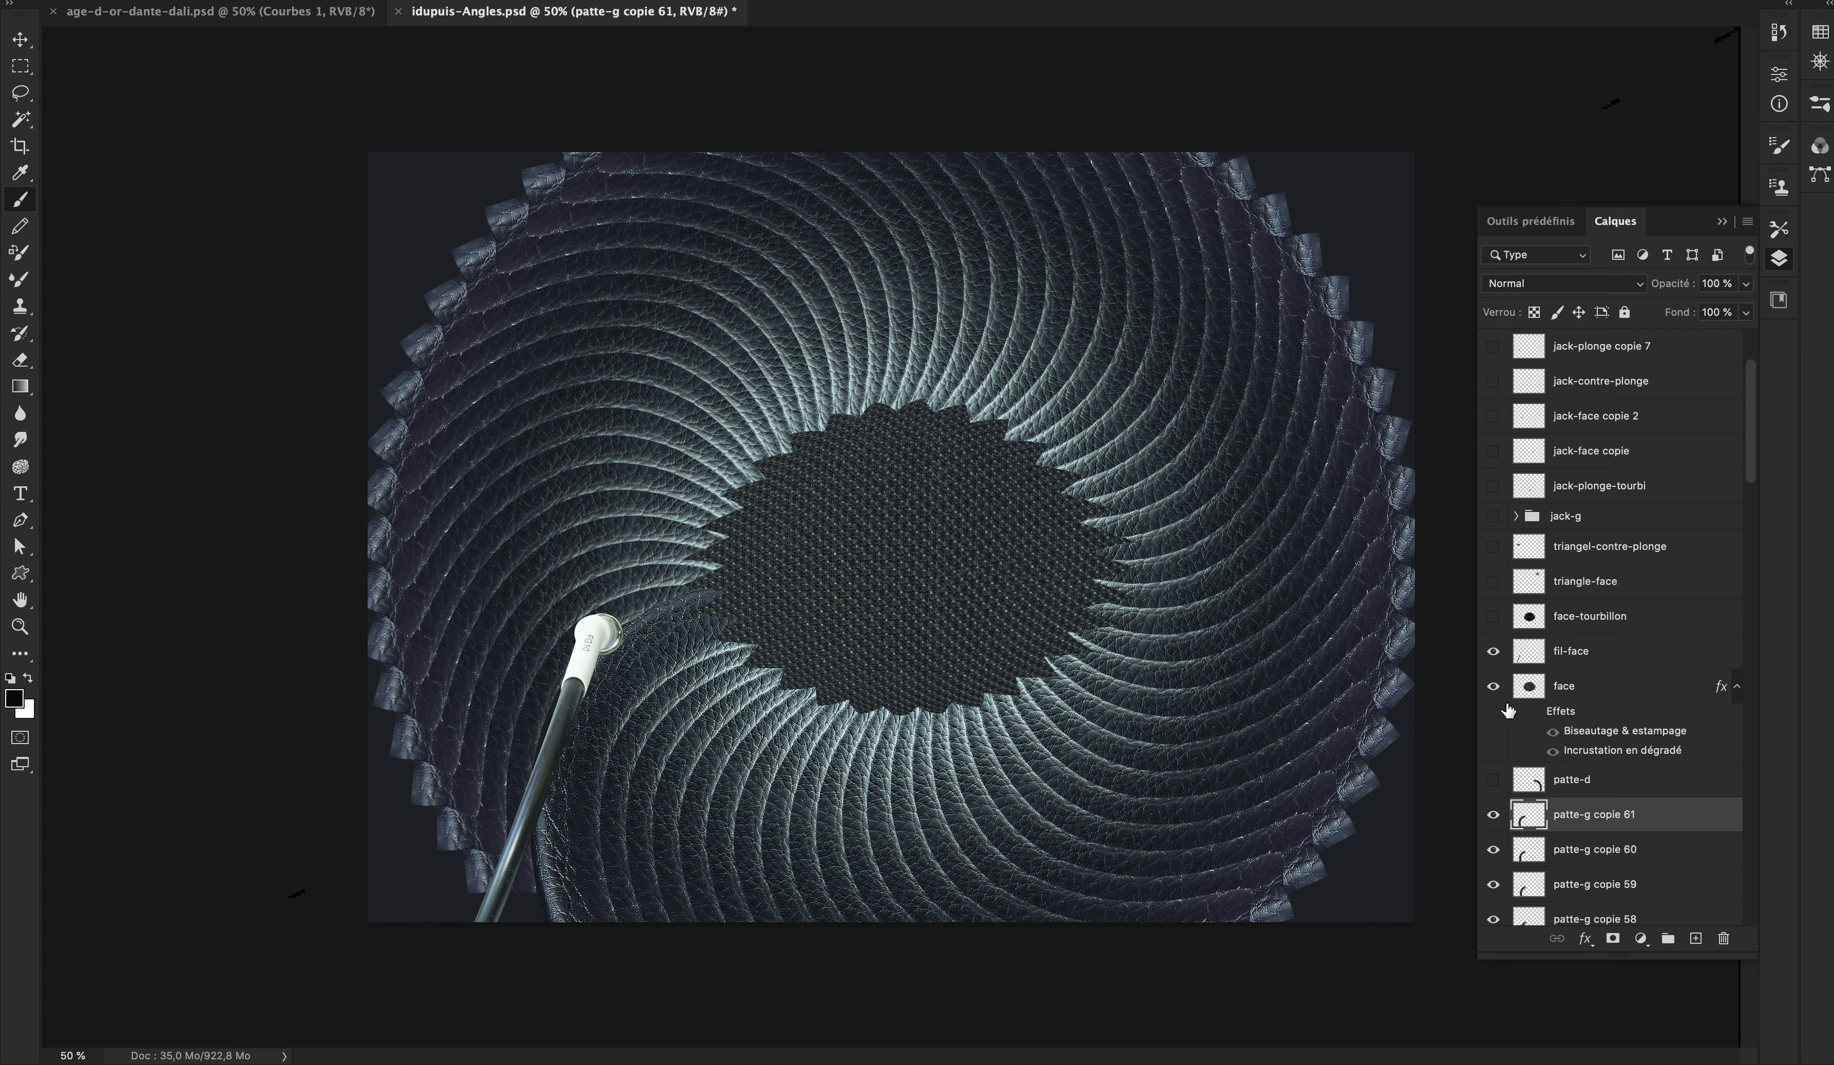
Step: Save a Photoshop copy with layers to the Bureau folder, inserting "e" before "copie" in the proposed file name
scroll(1539, 701, down, 3)
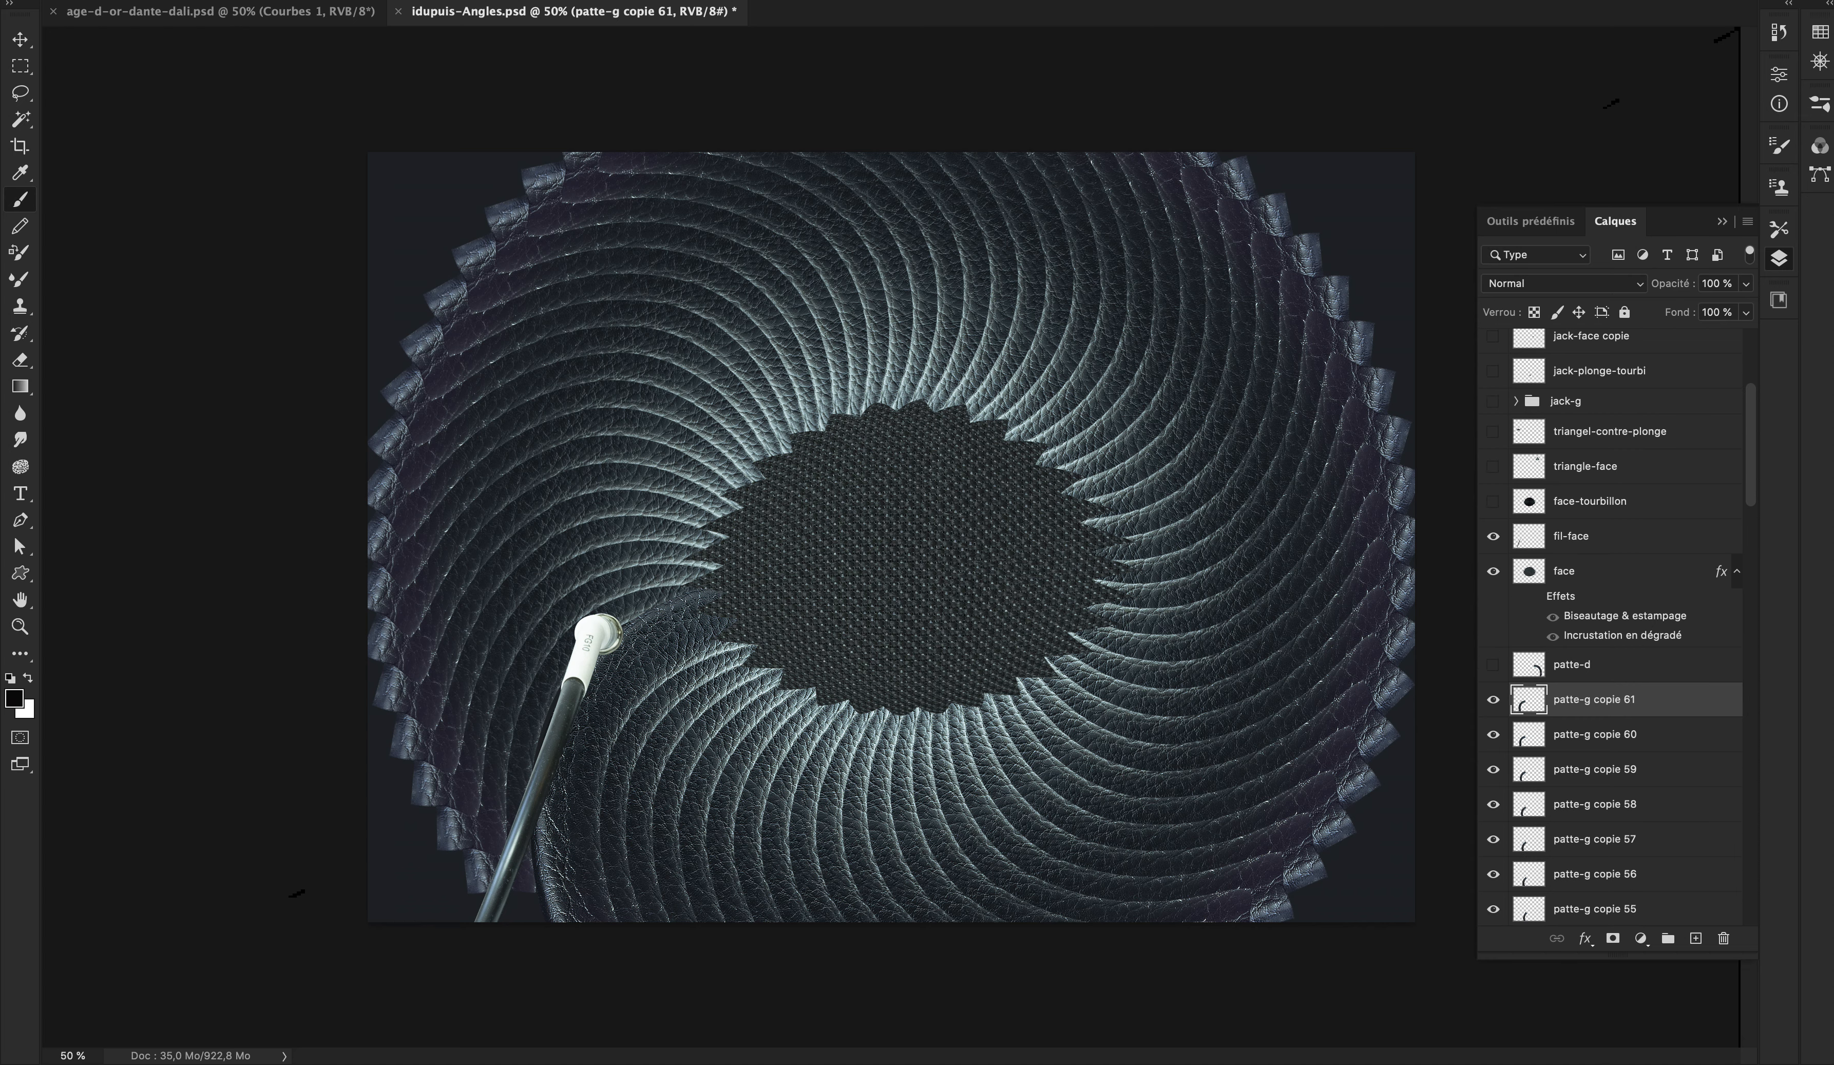
click(168, 0)
click(789, 102)
key(super+shift+s)
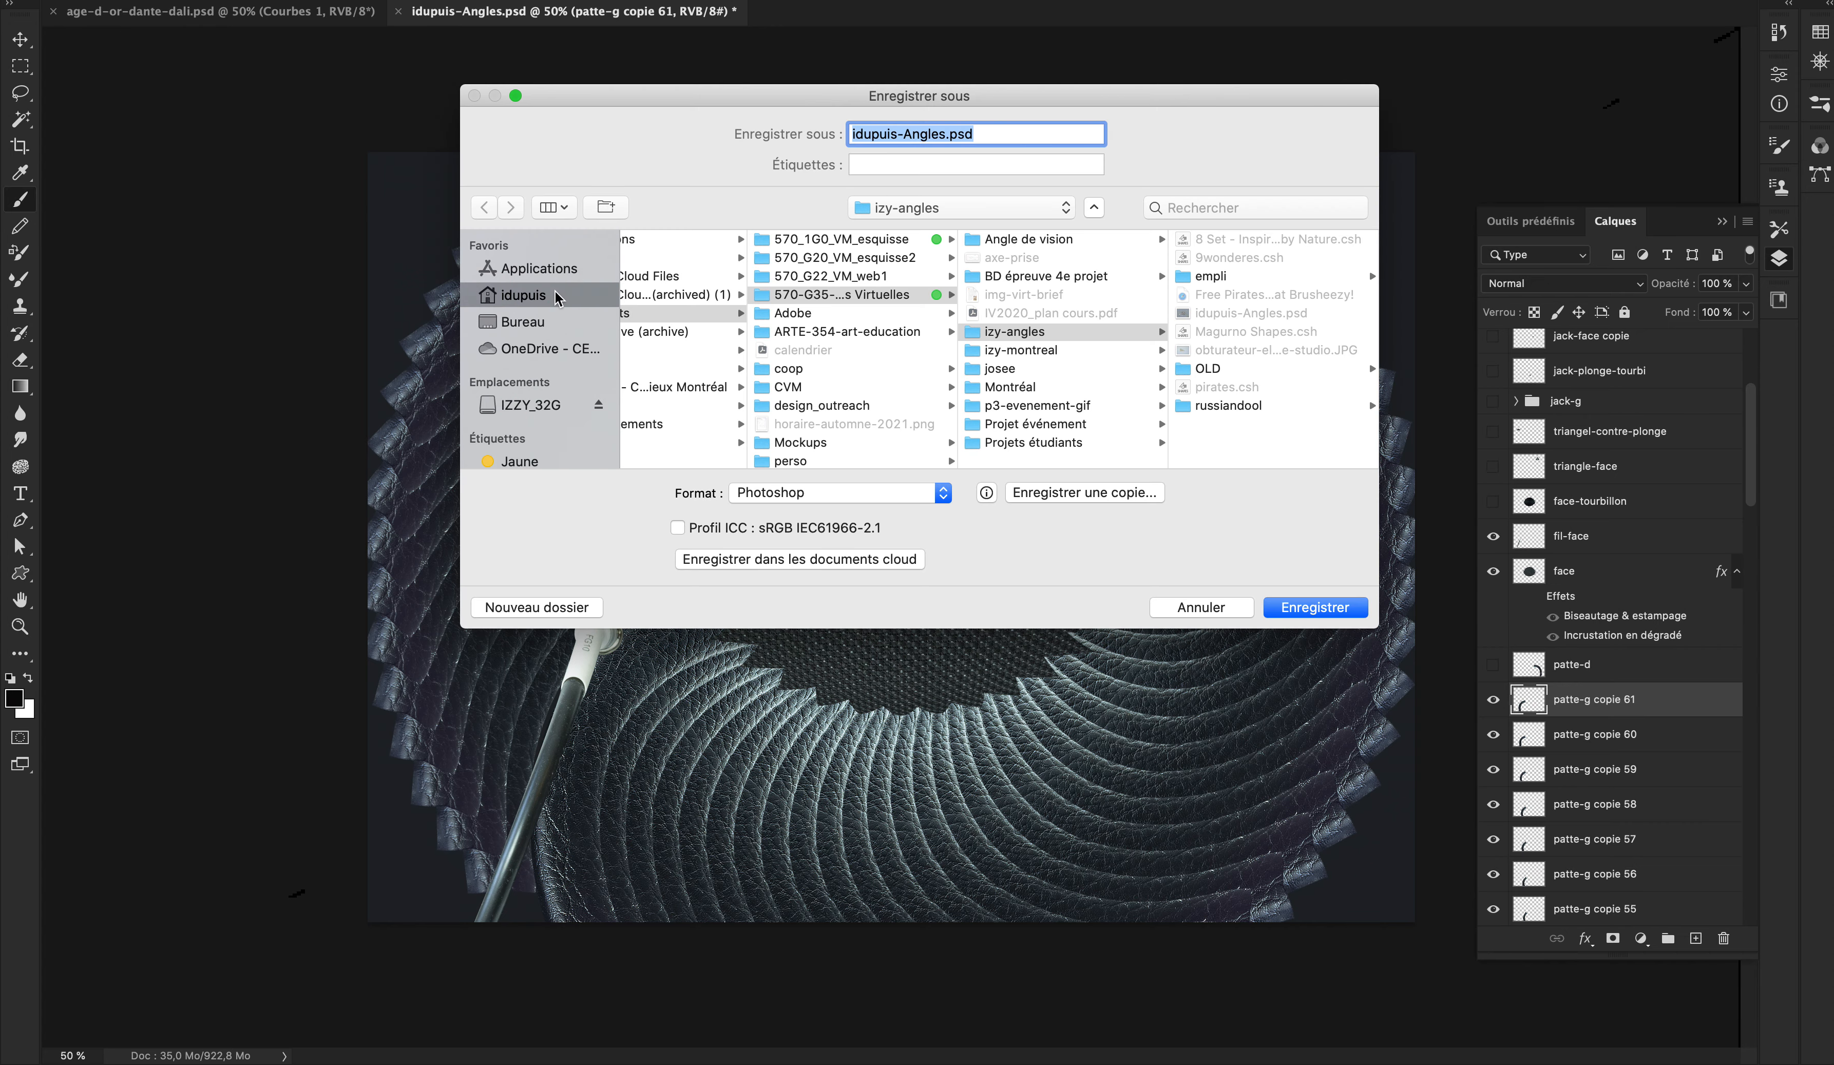
click(545, 322)
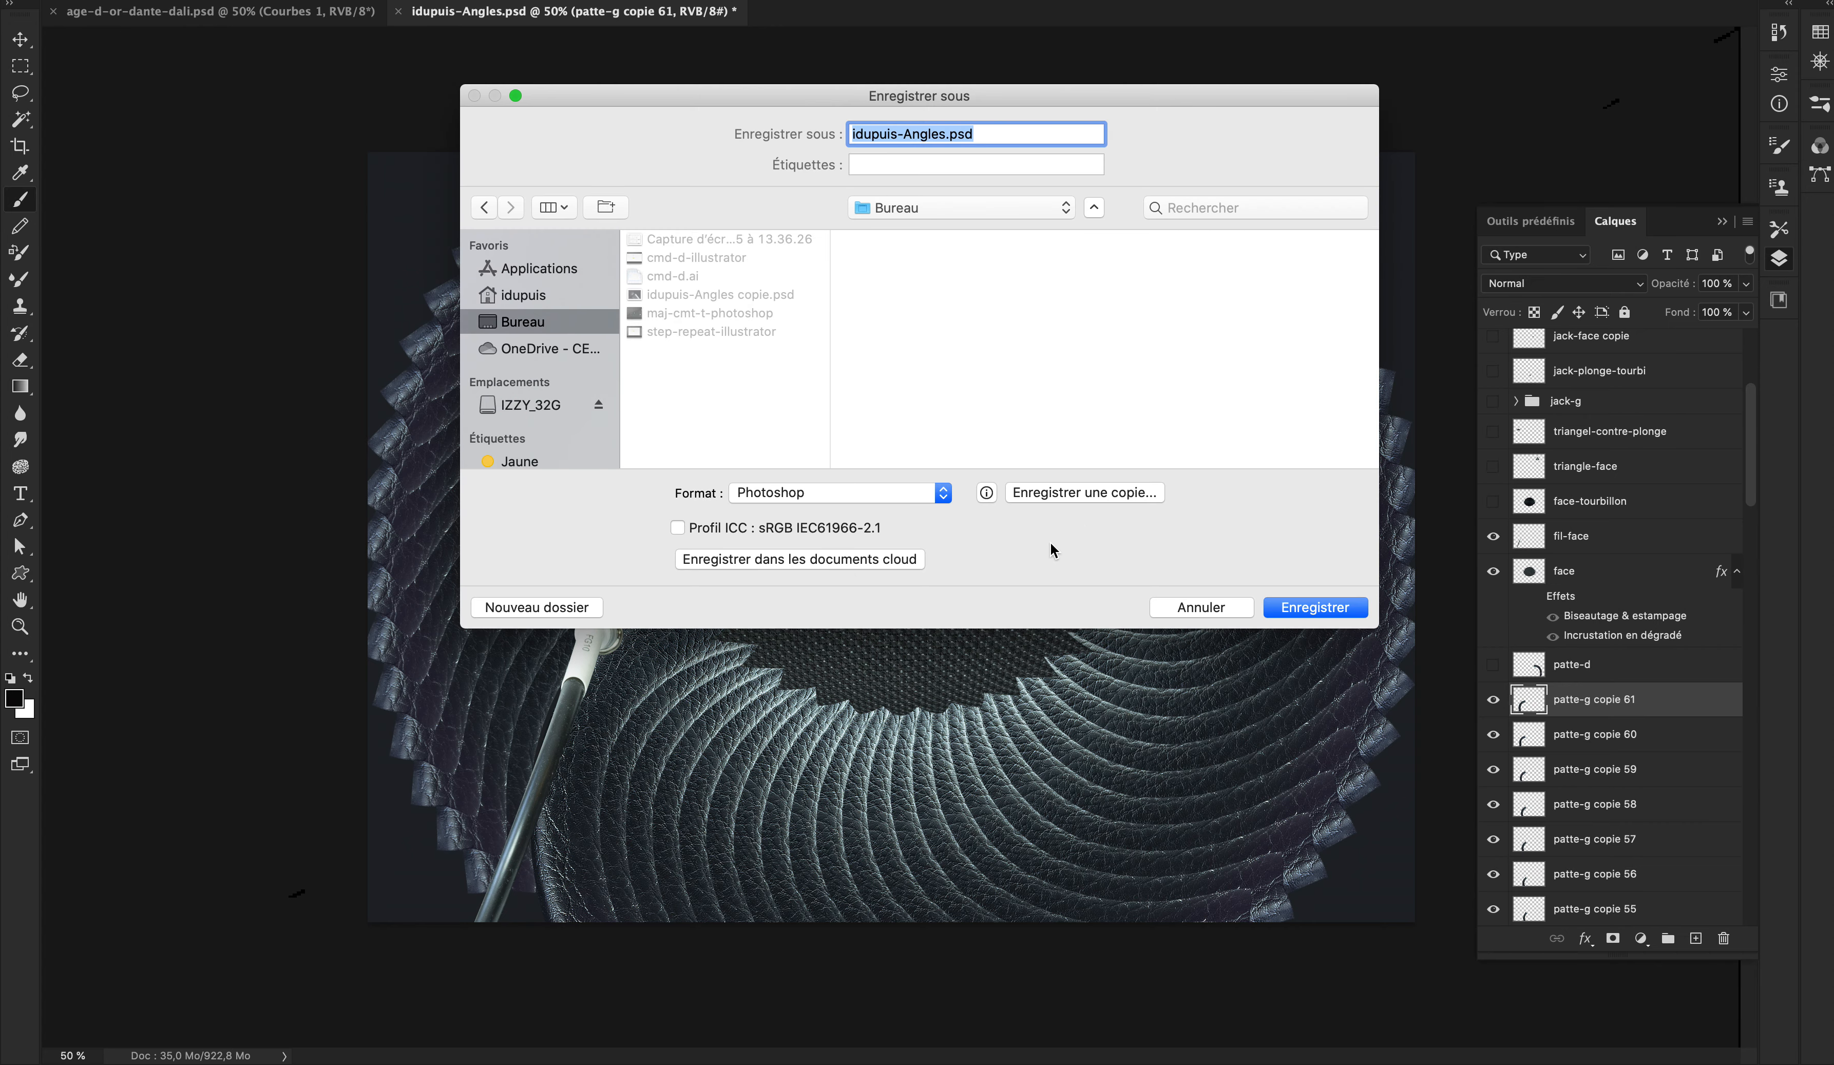
click(1093, 491)
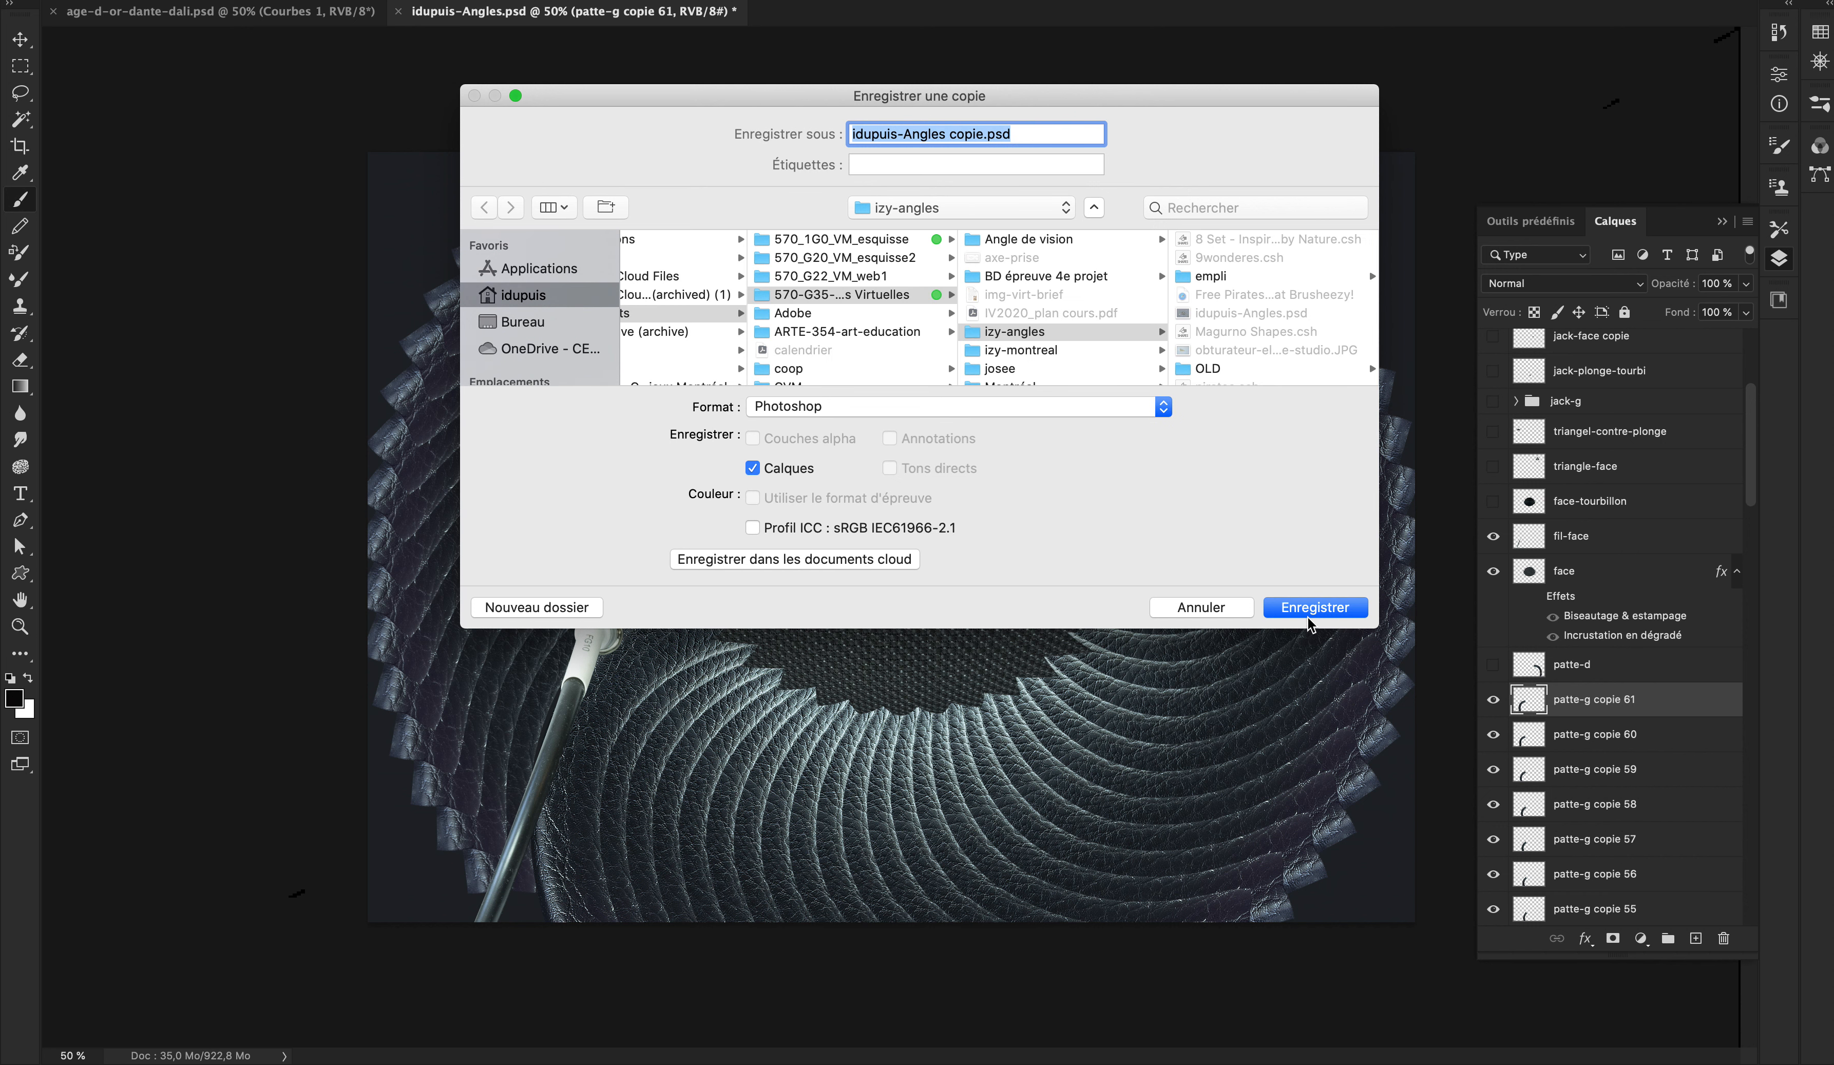
click(569, 329)
click(1338, 618)
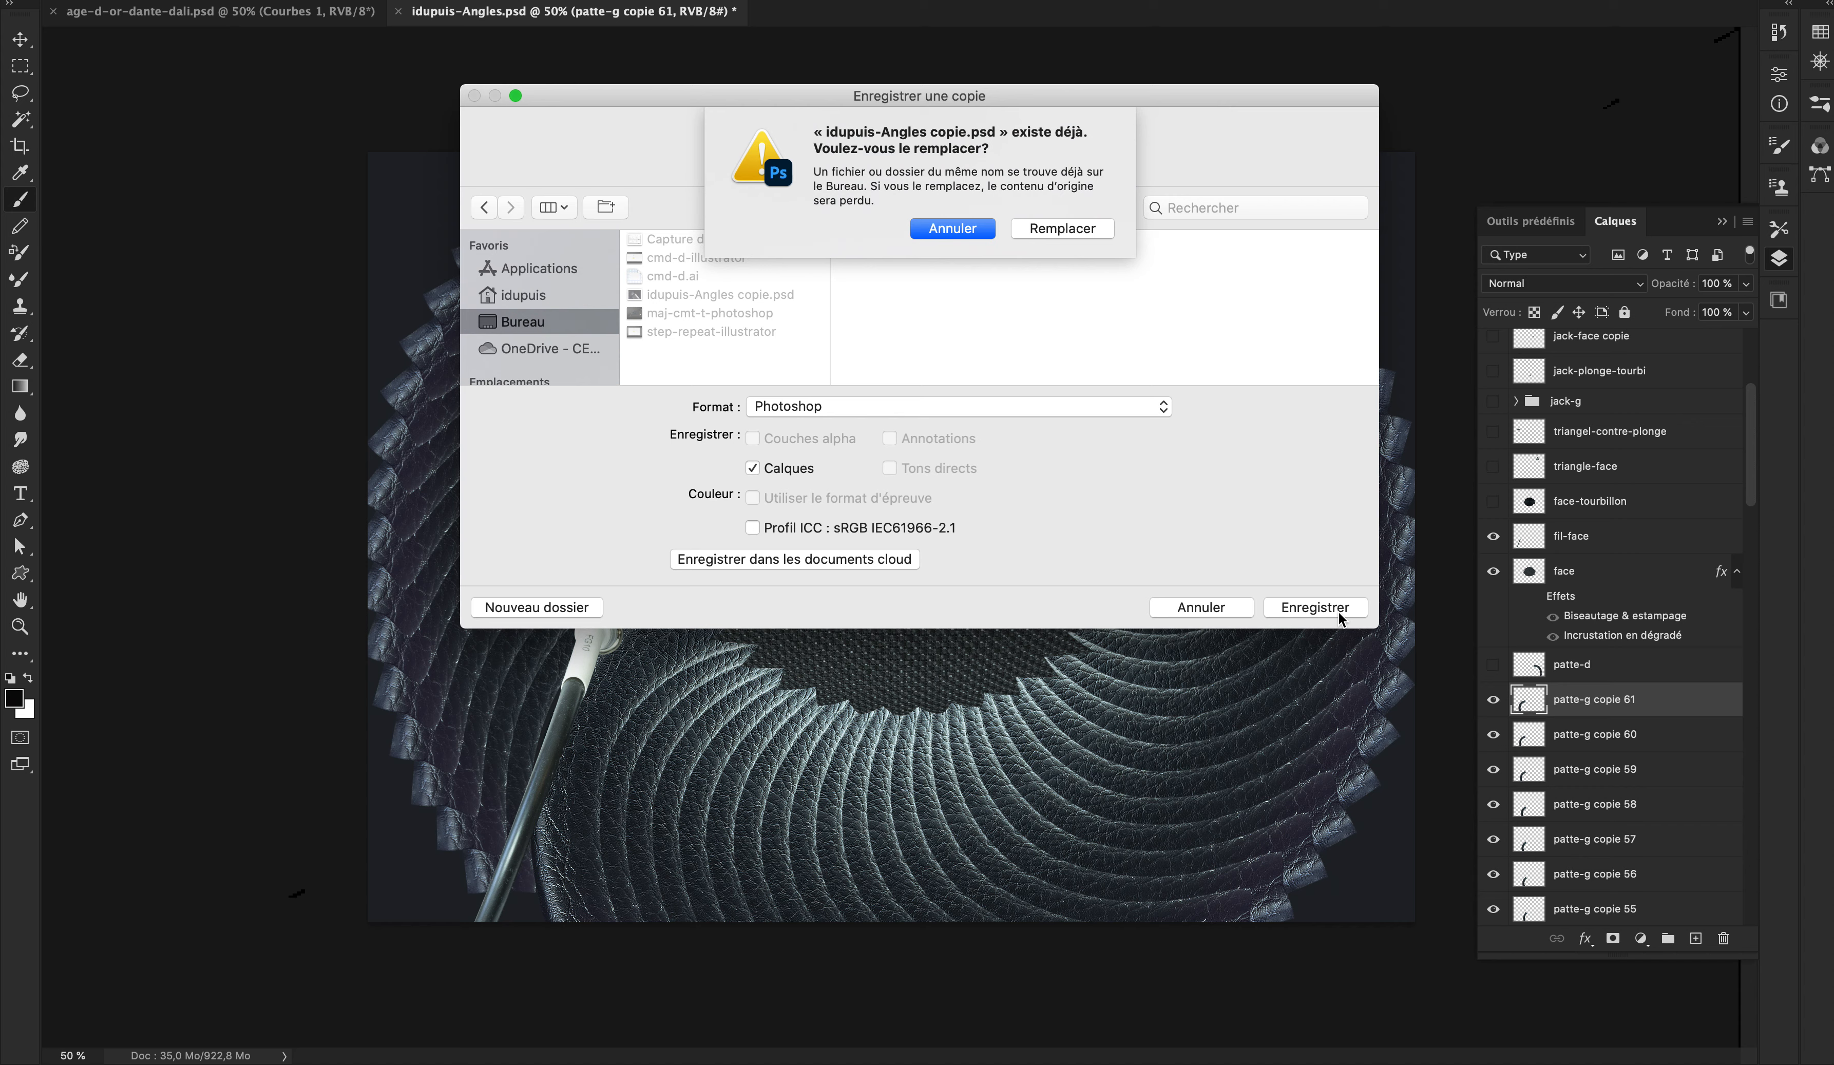
click(974, 230)
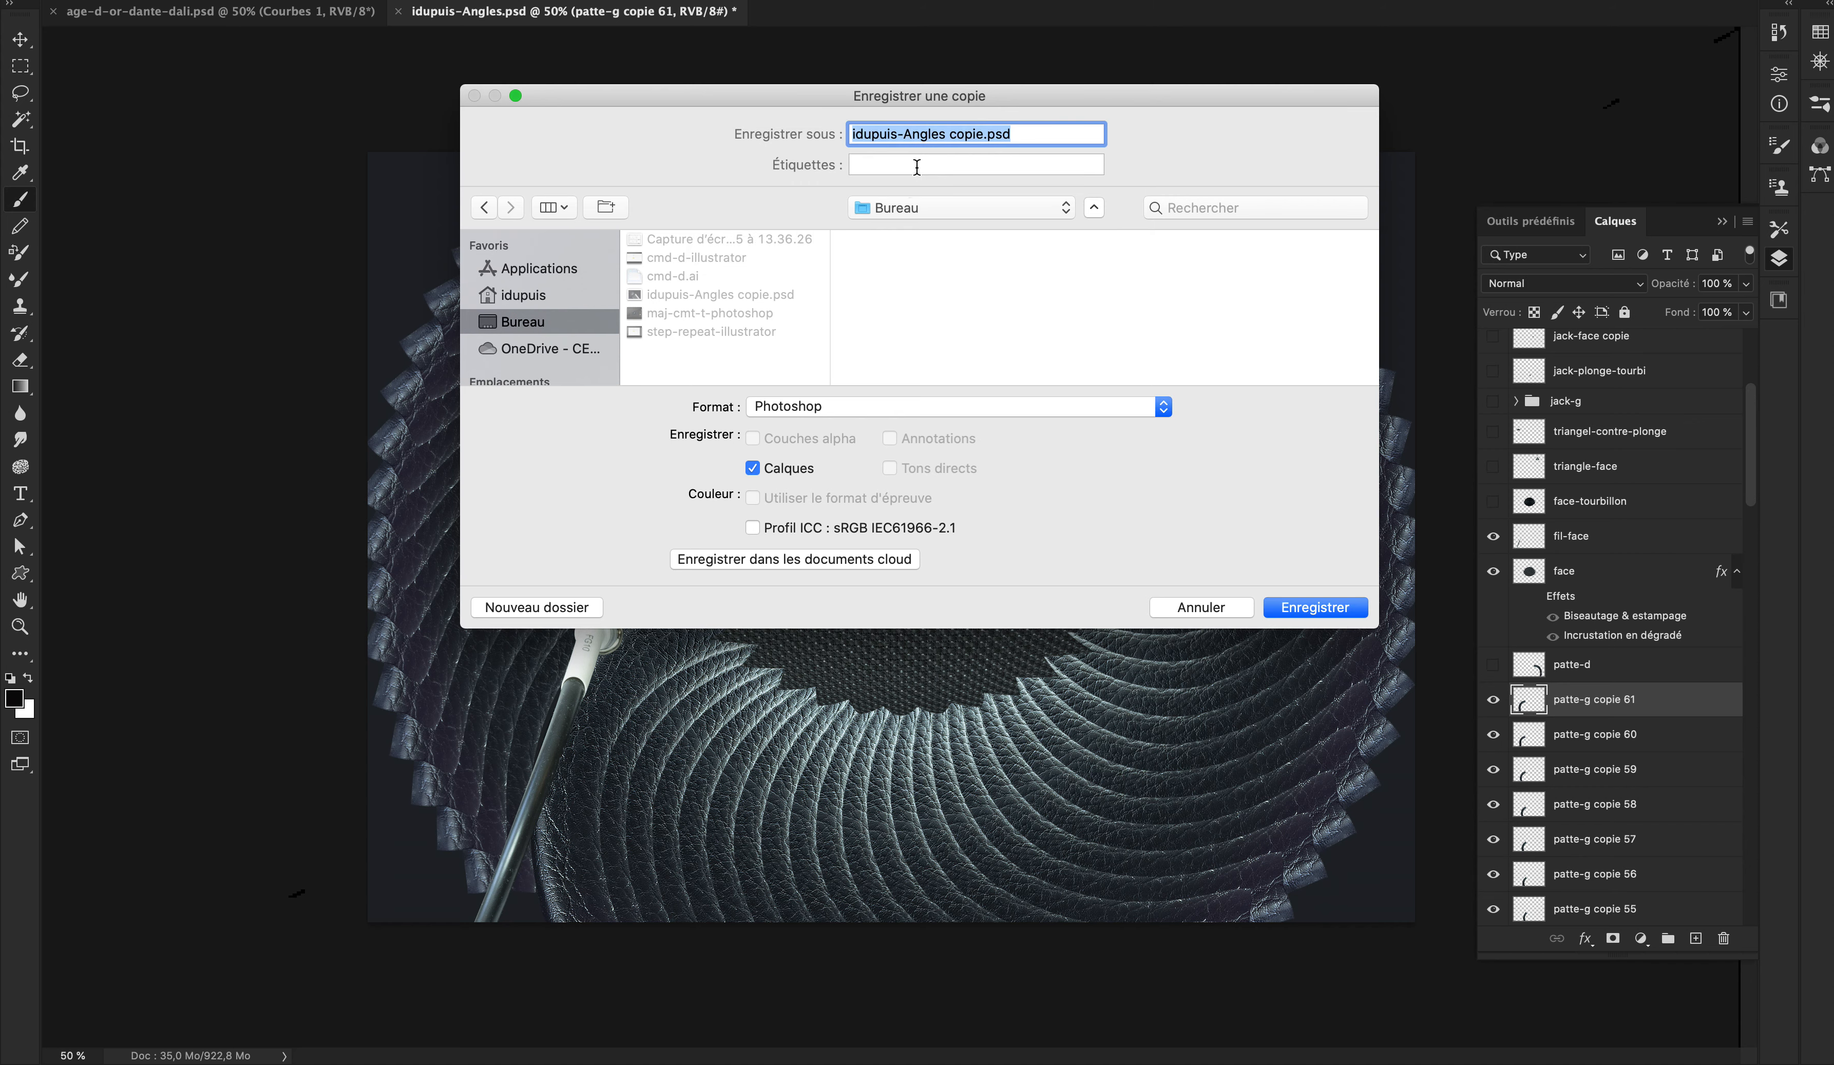
click(949, 136)
text(double)
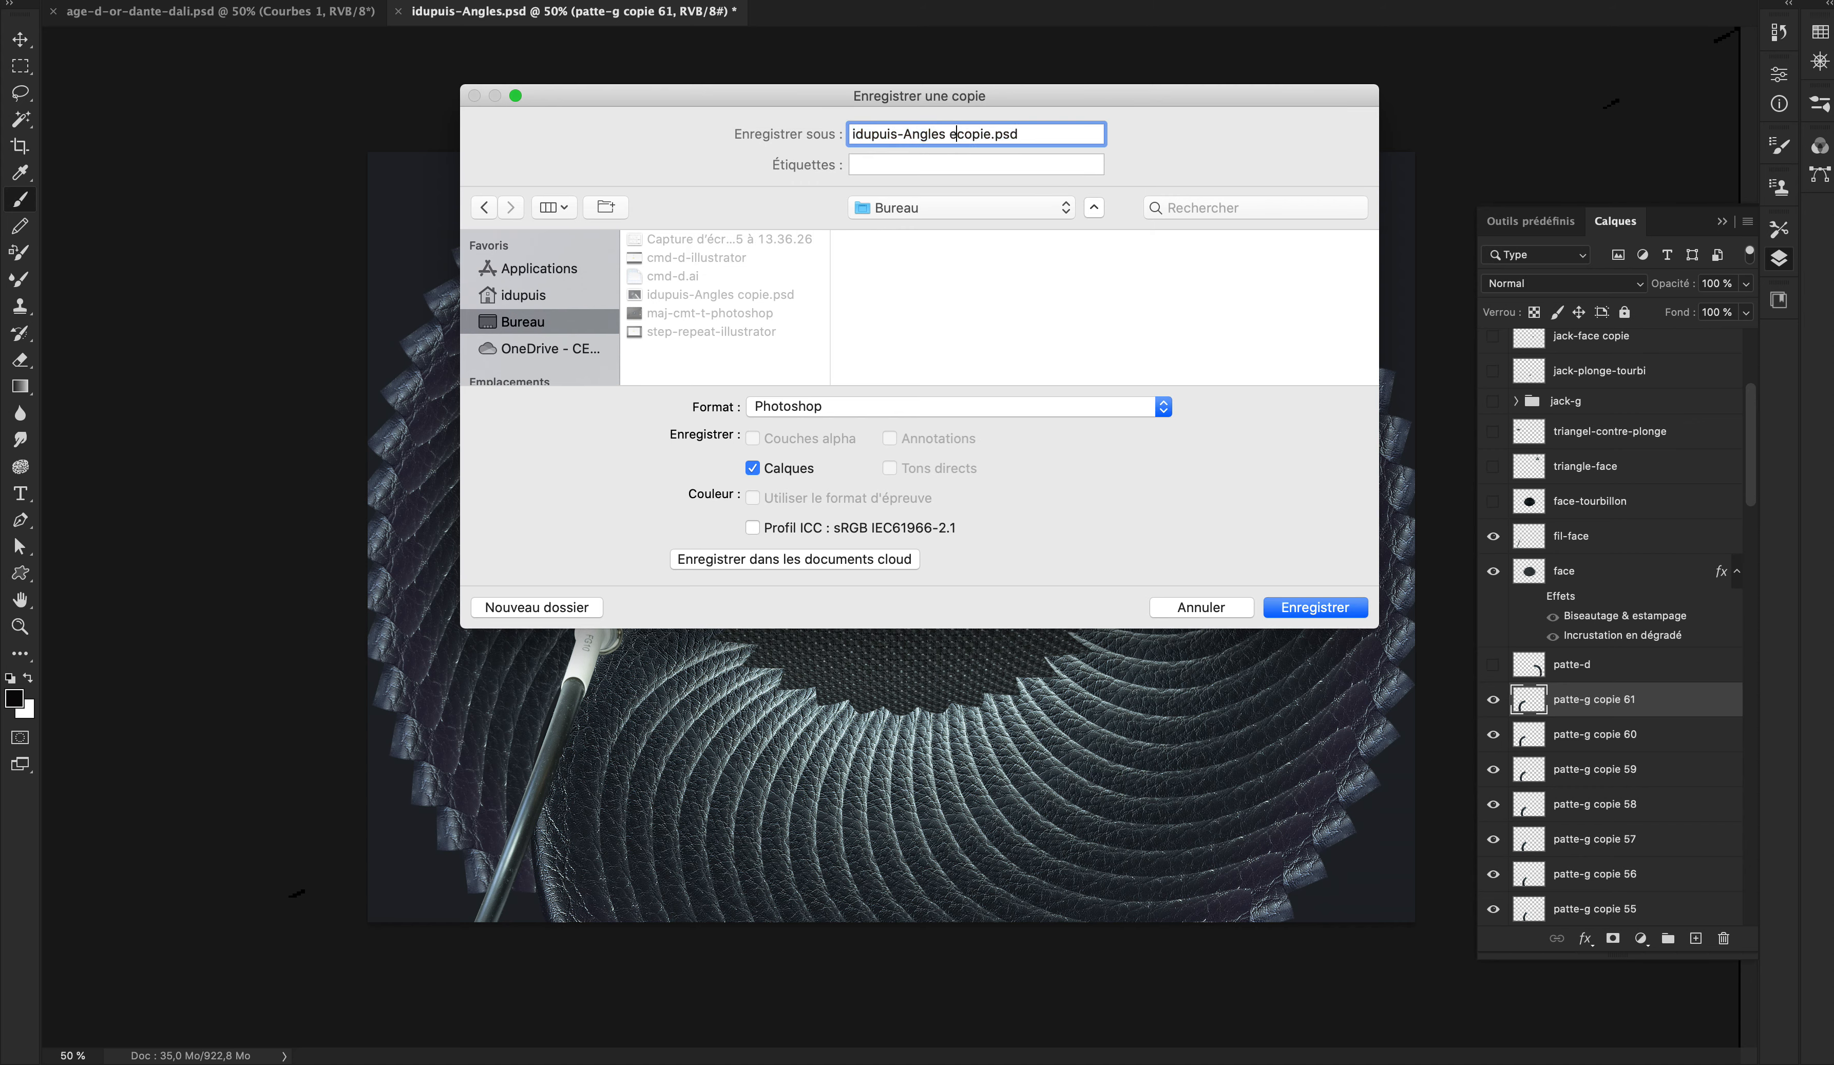
key(Return)
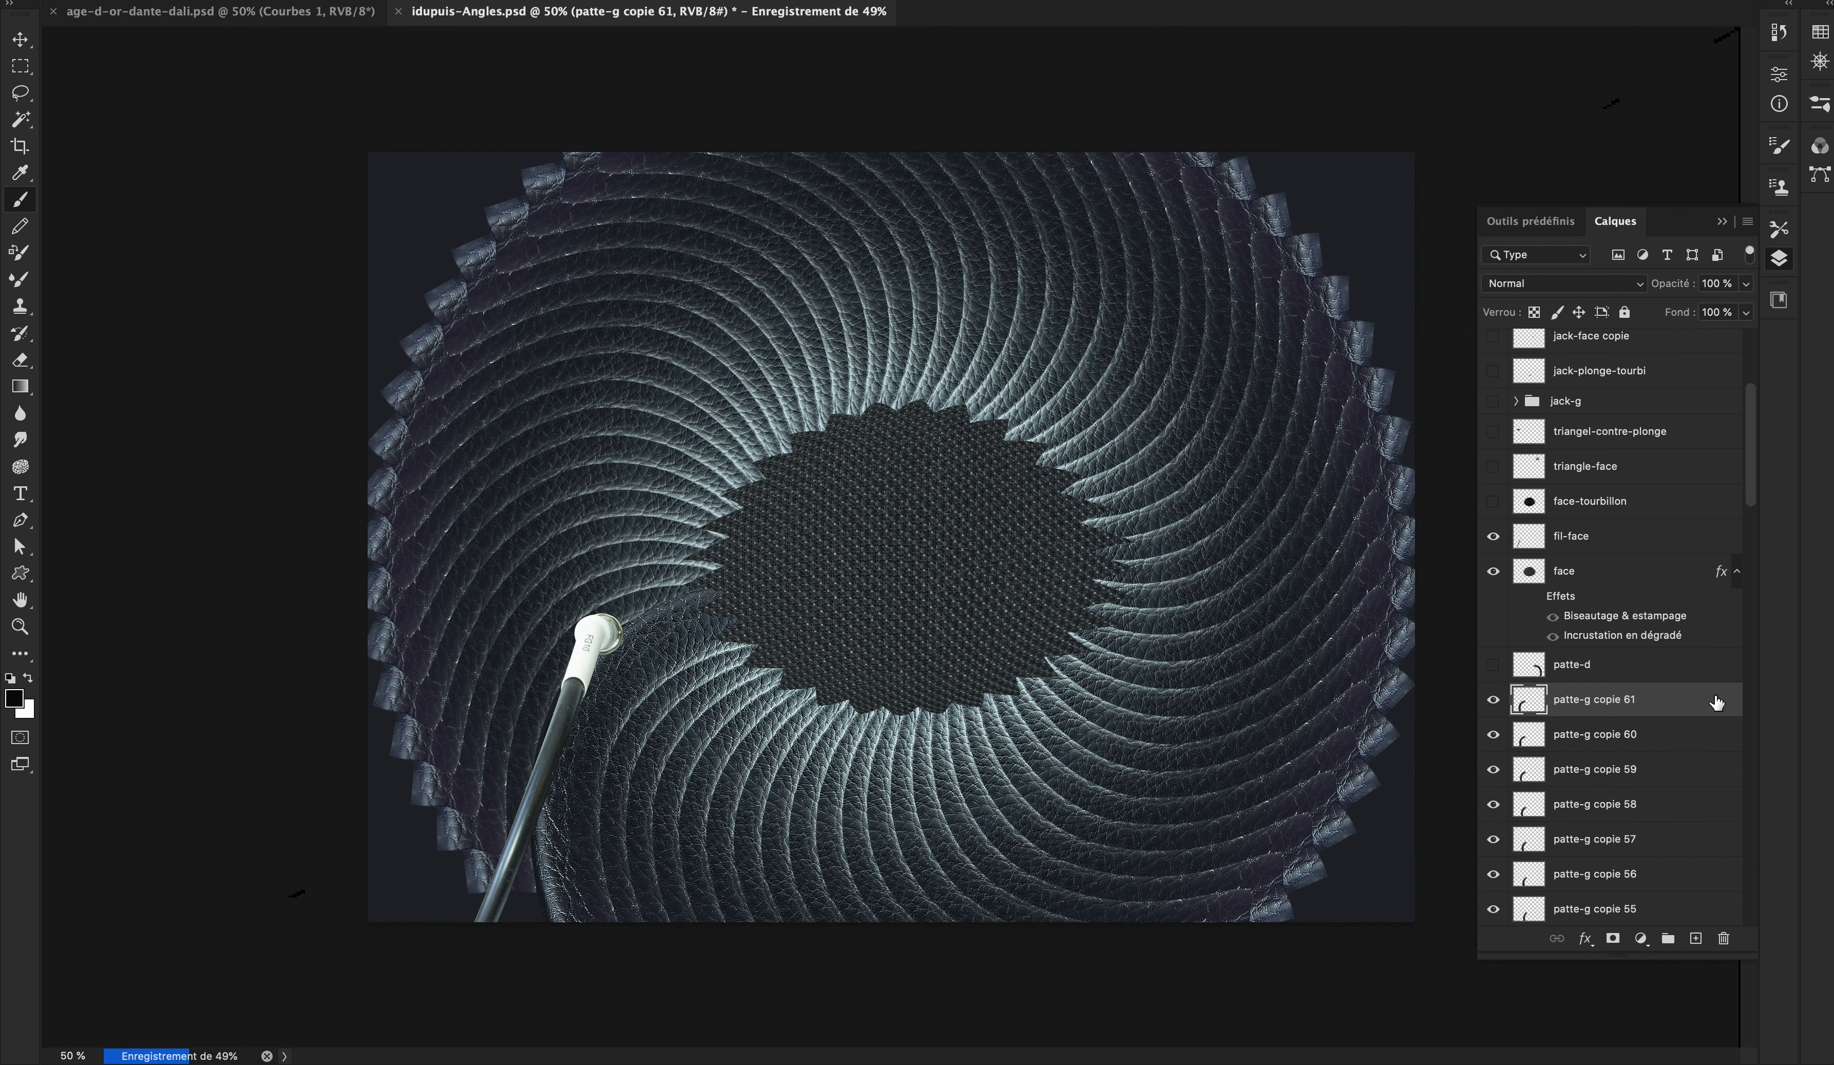
Step: Merge all the patte-g layers, from patte-g copie 61 down to the original patte-g, into one layer
scroll(1648, 814, down, 8)
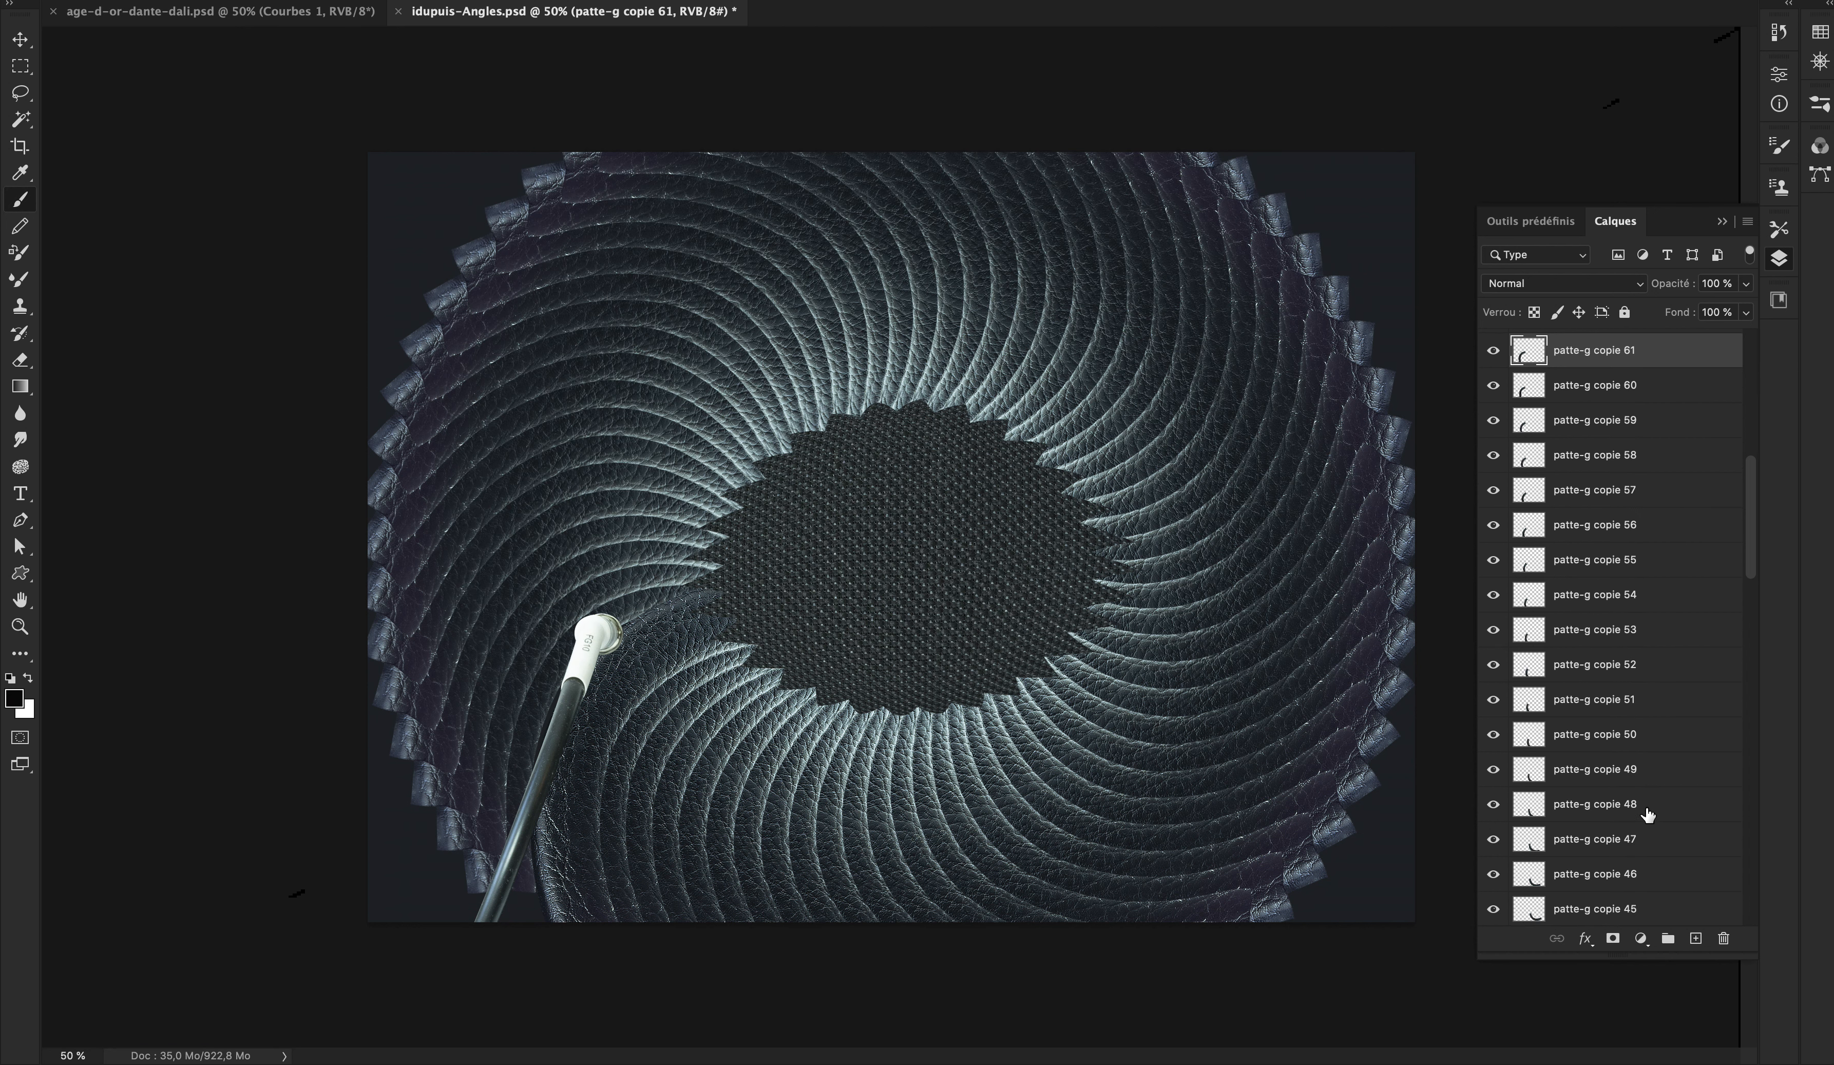
scroll(1647, 814, down, 15)
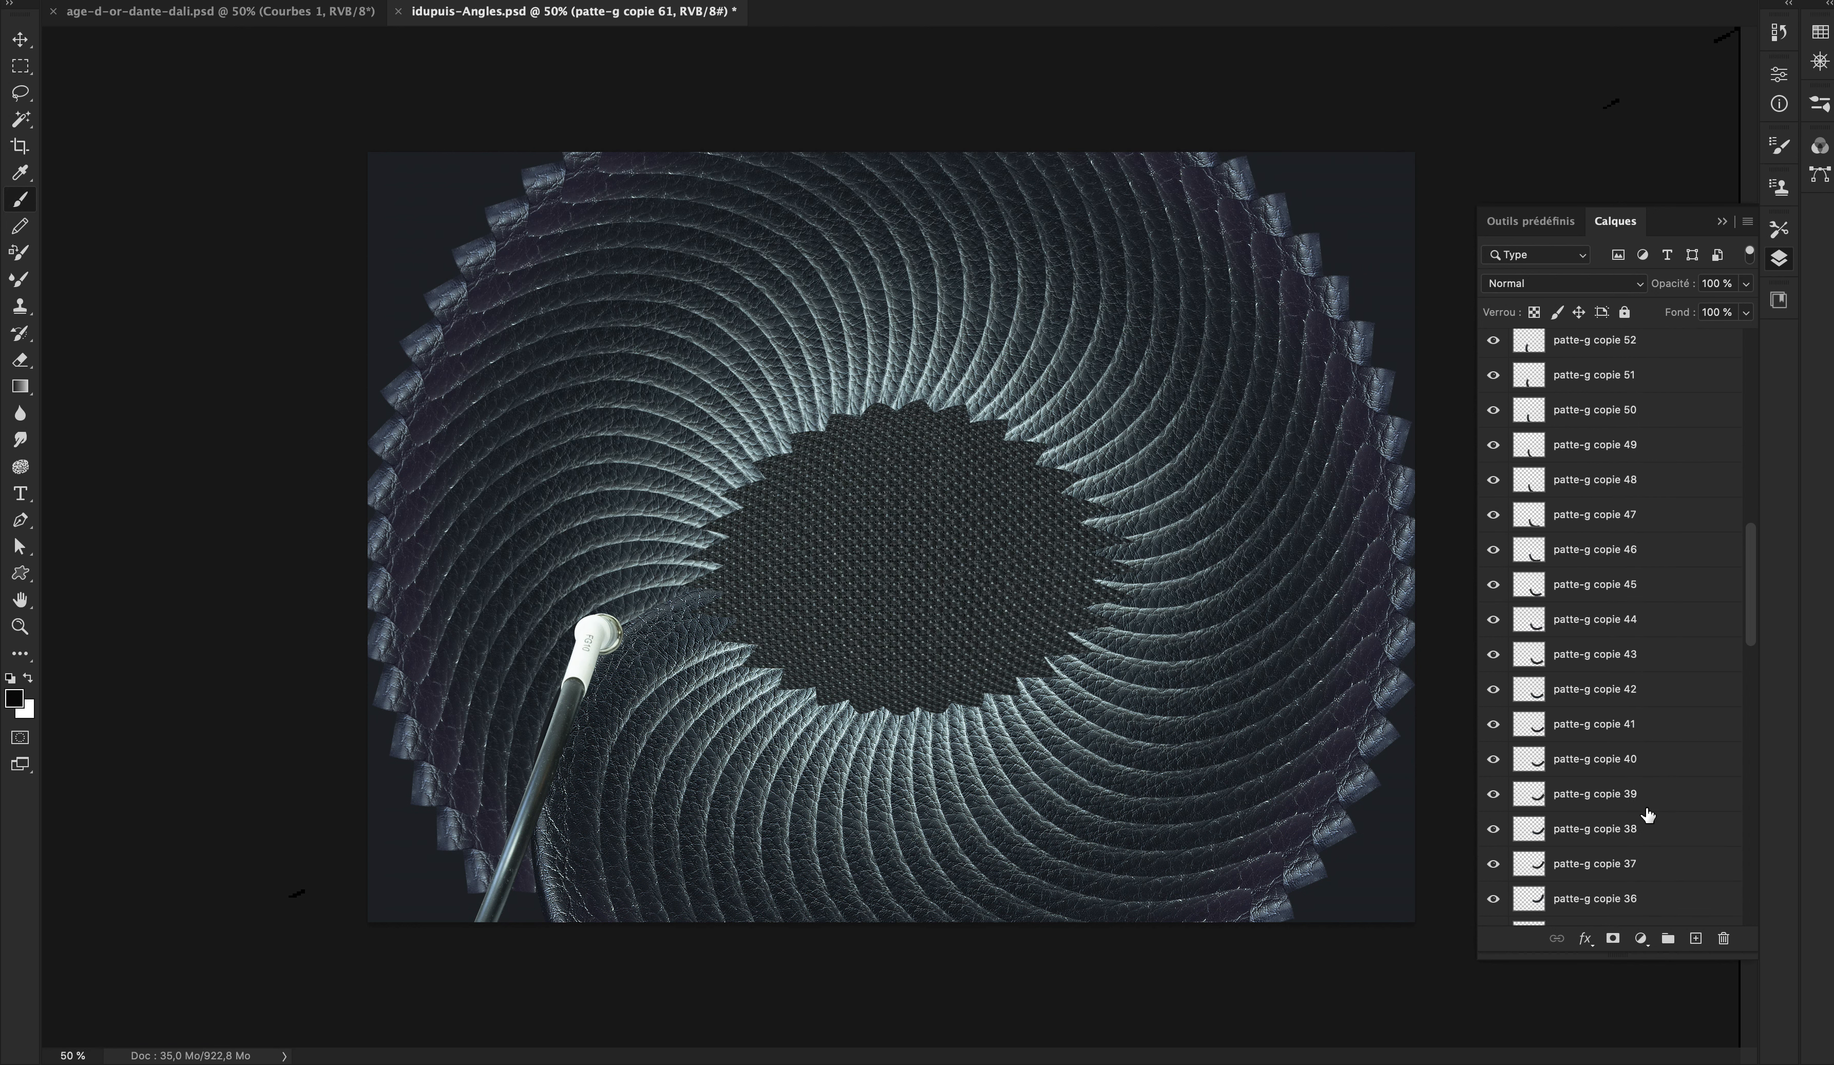
scroll(1647, 814, down, 13)
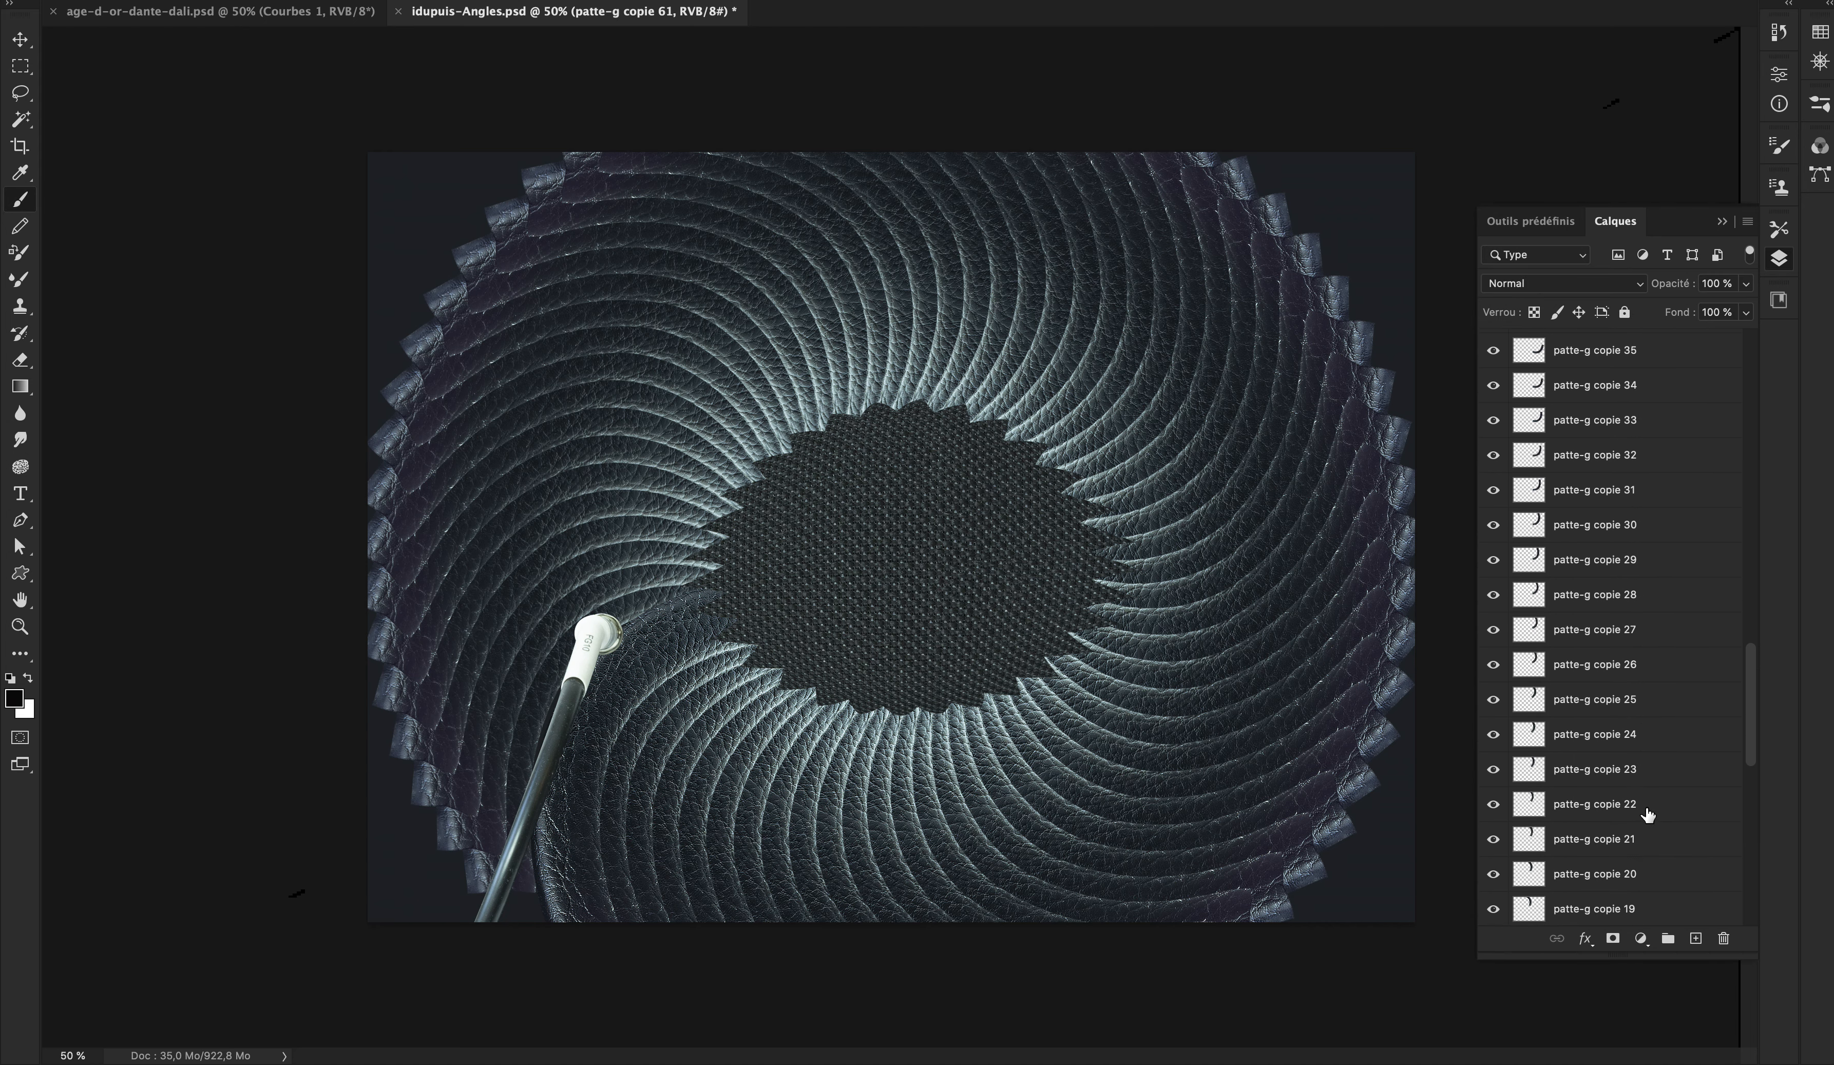
scroll(1648, 813, down, 10)
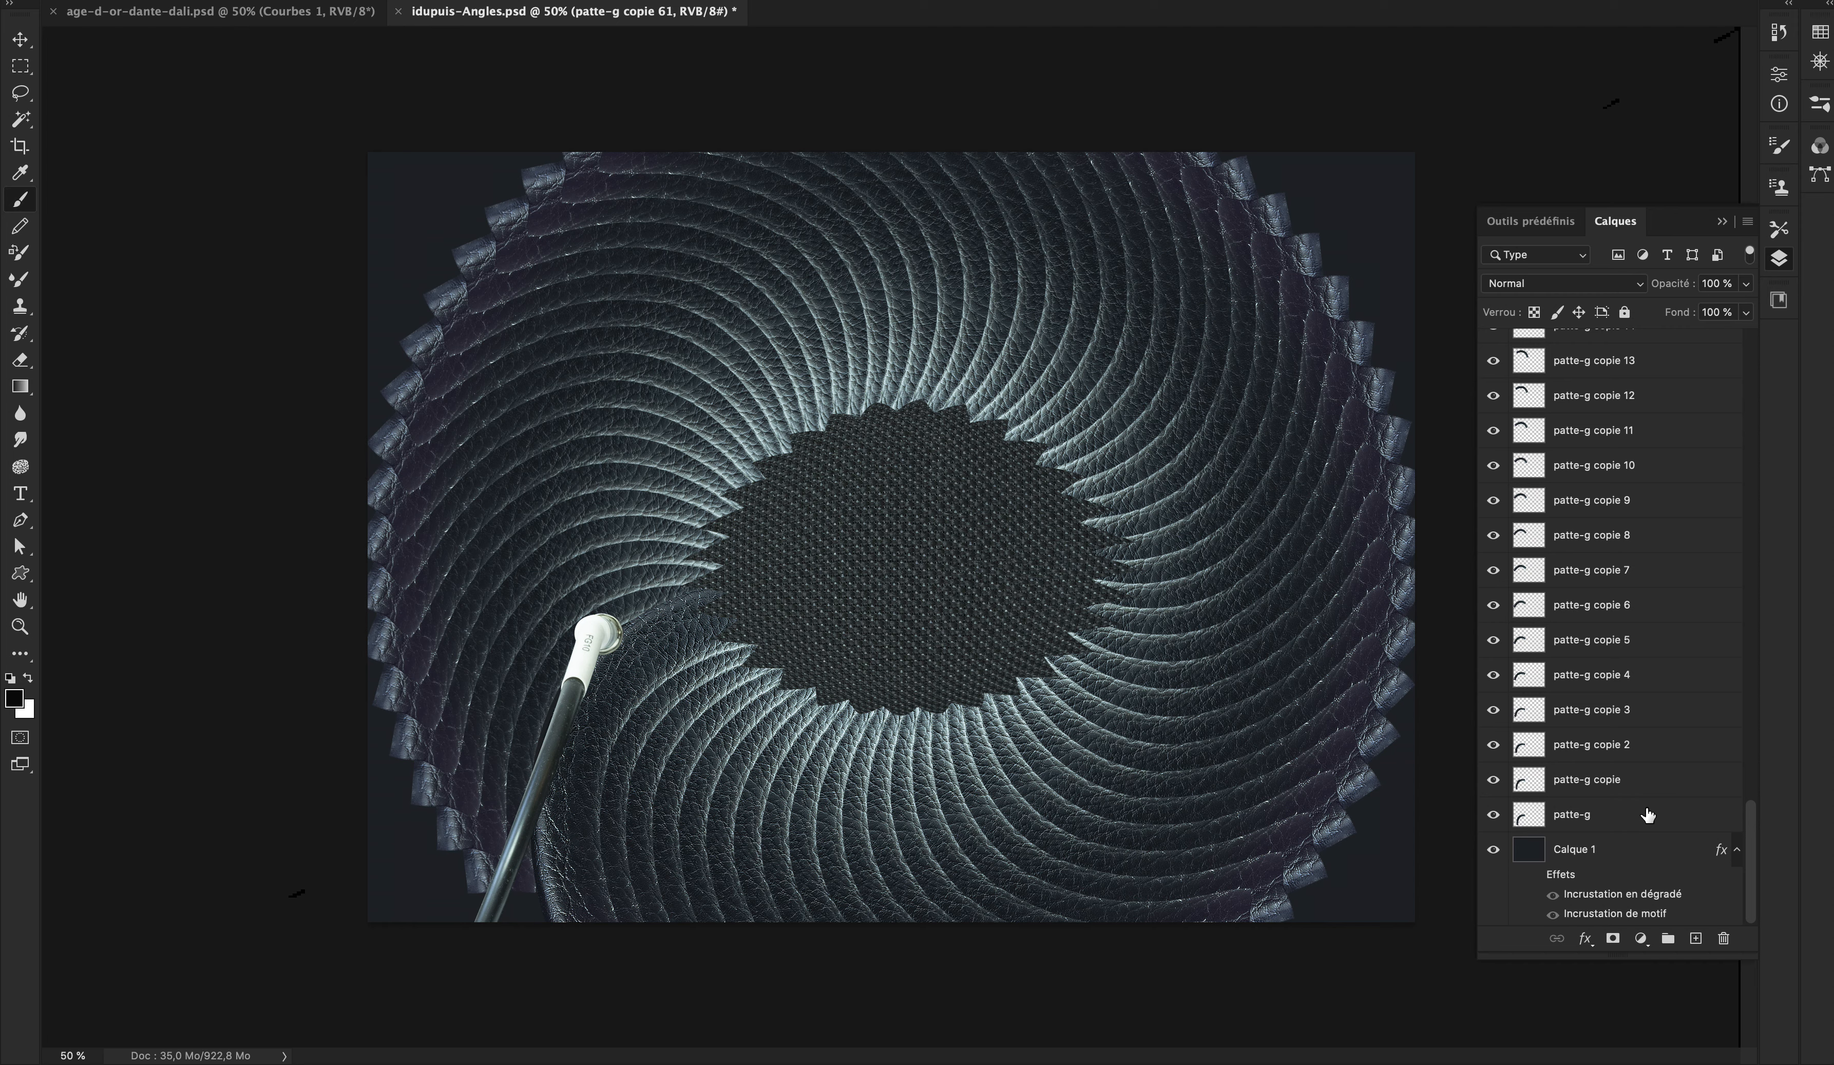
shift+click(1648, 814)
scroll(1647, 814, up, 20)
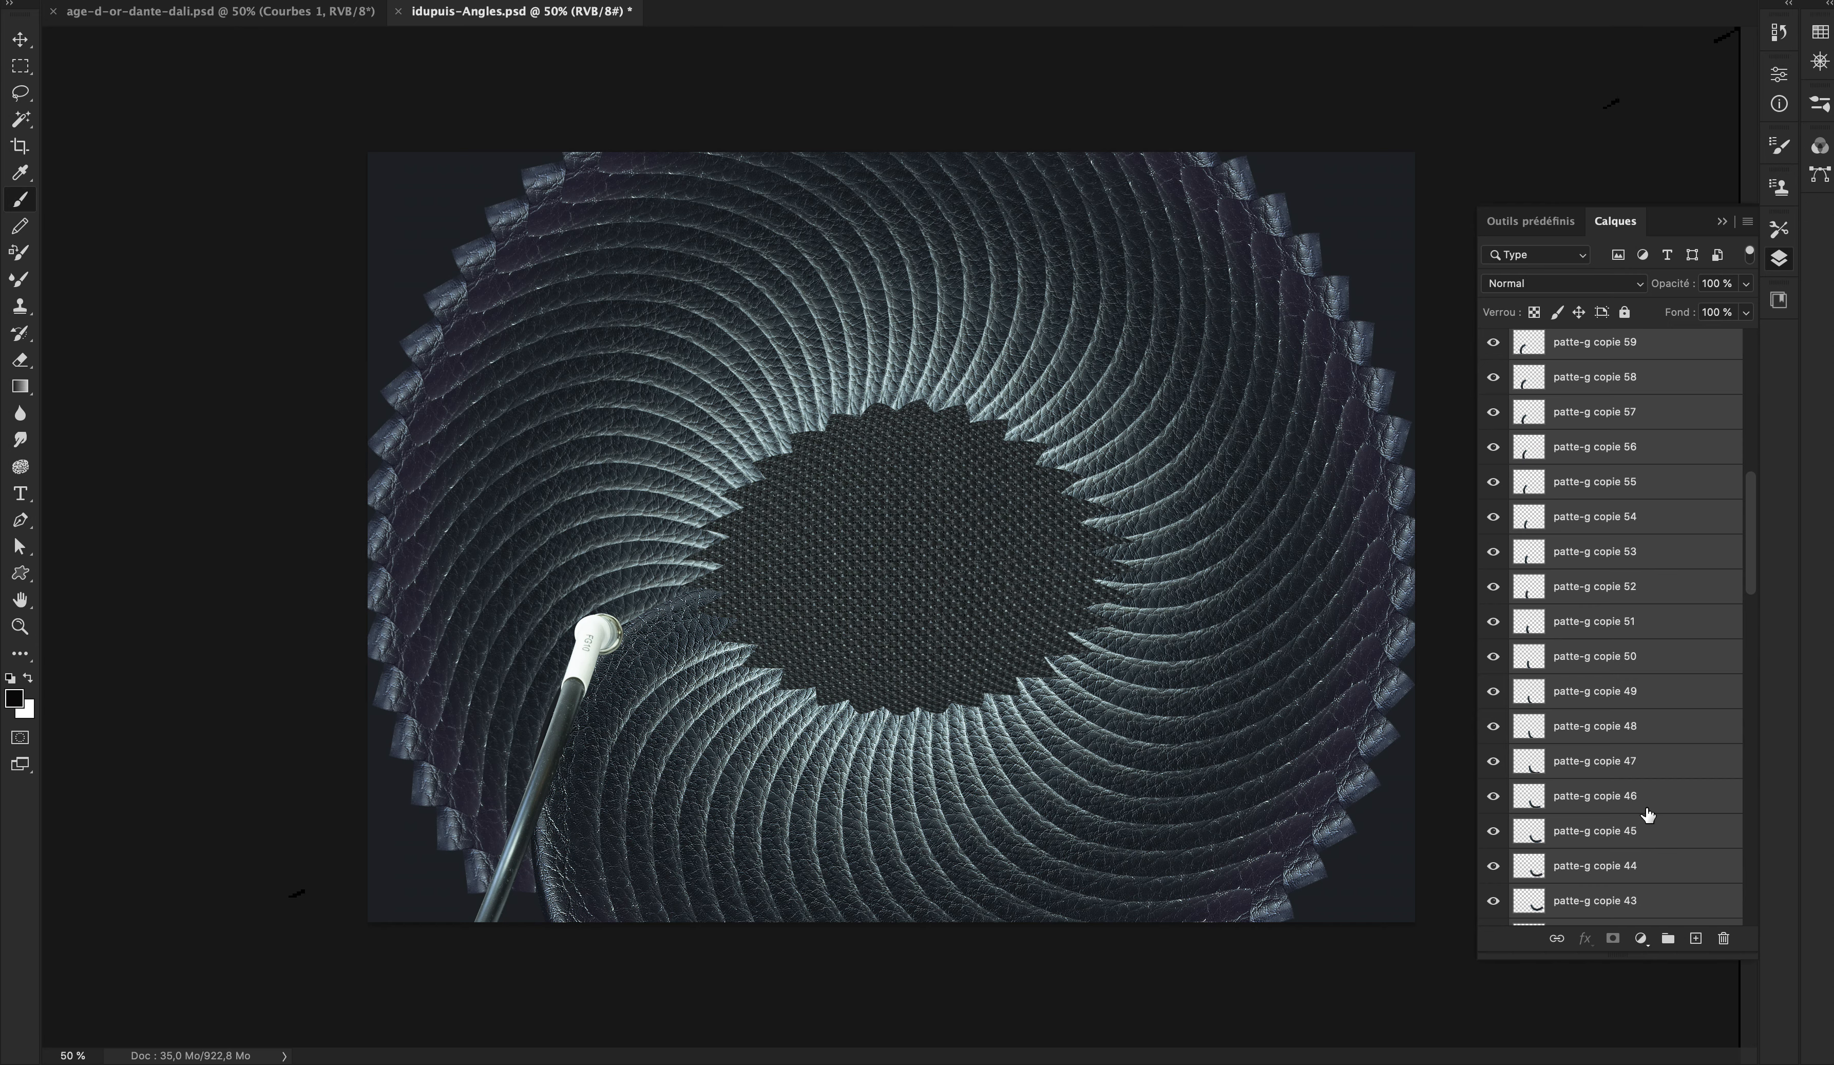
key(super+e)
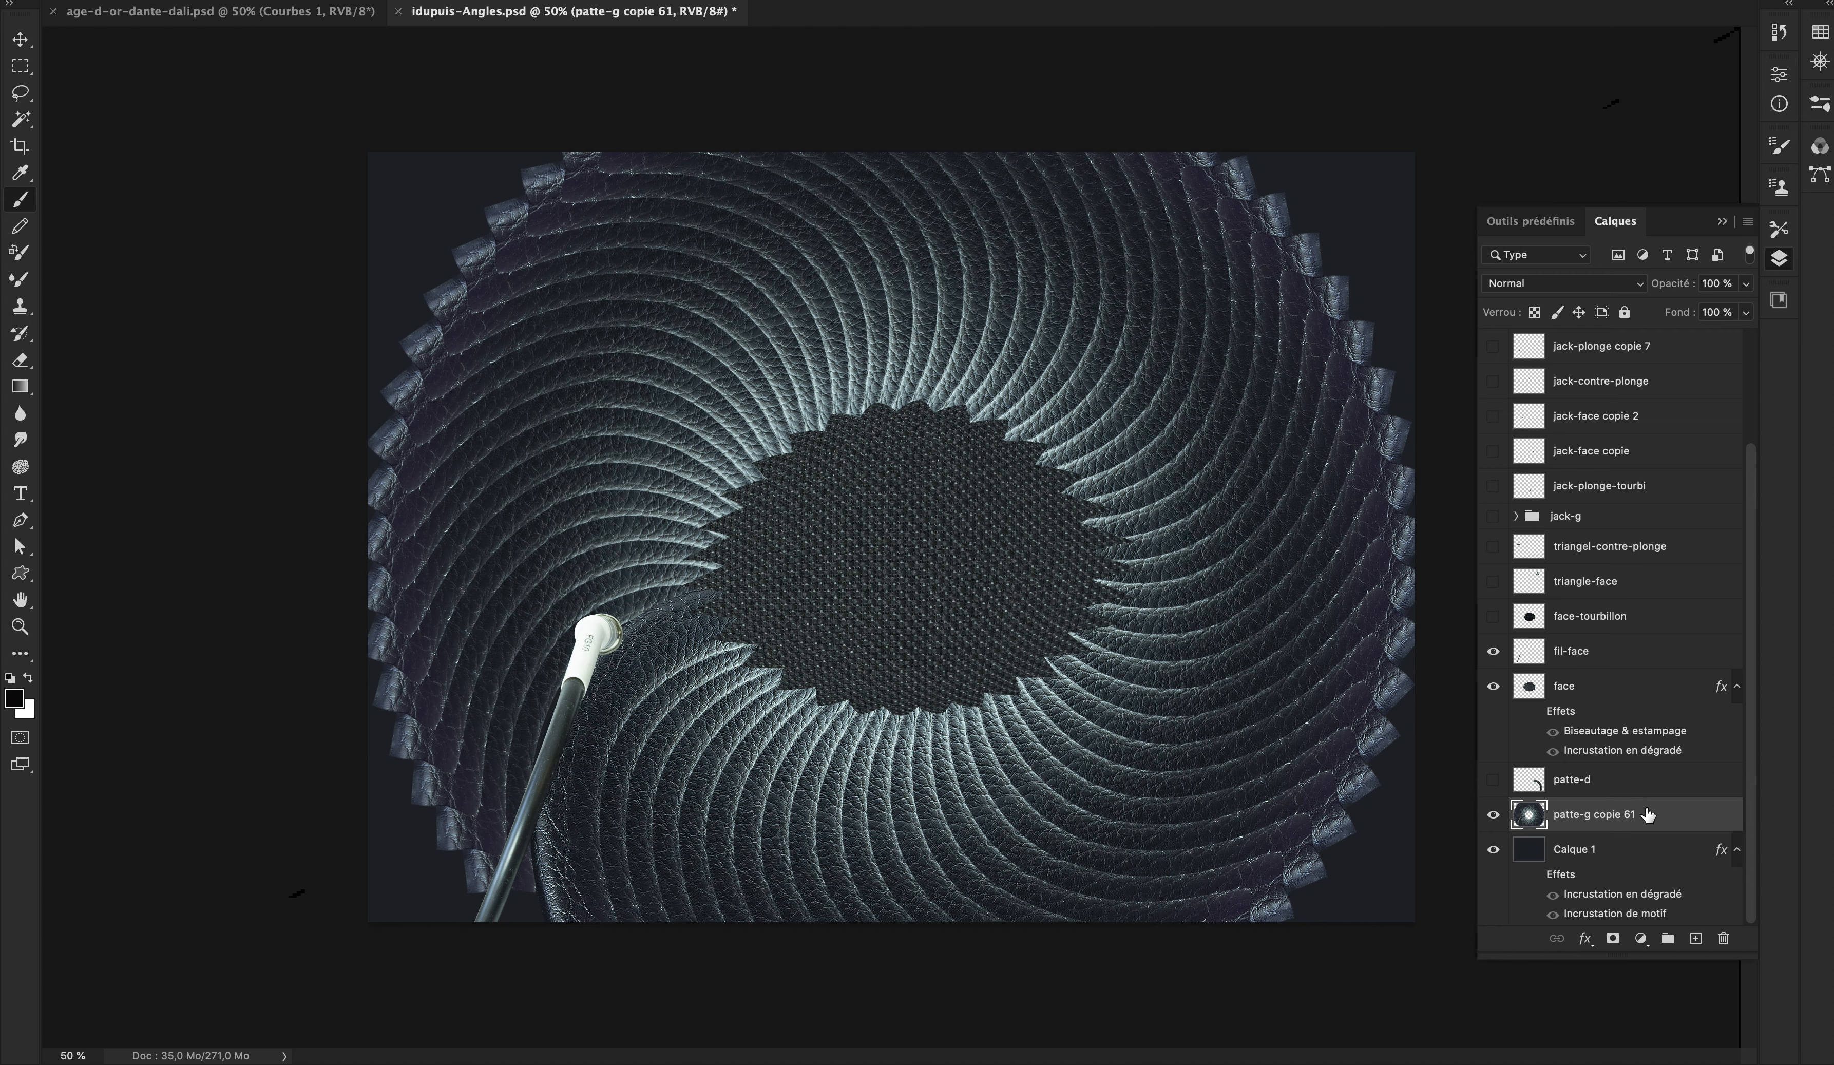
Step: Free-transform the fil-face layer by moving the cable slightly to the right and up
click(1594, 664)
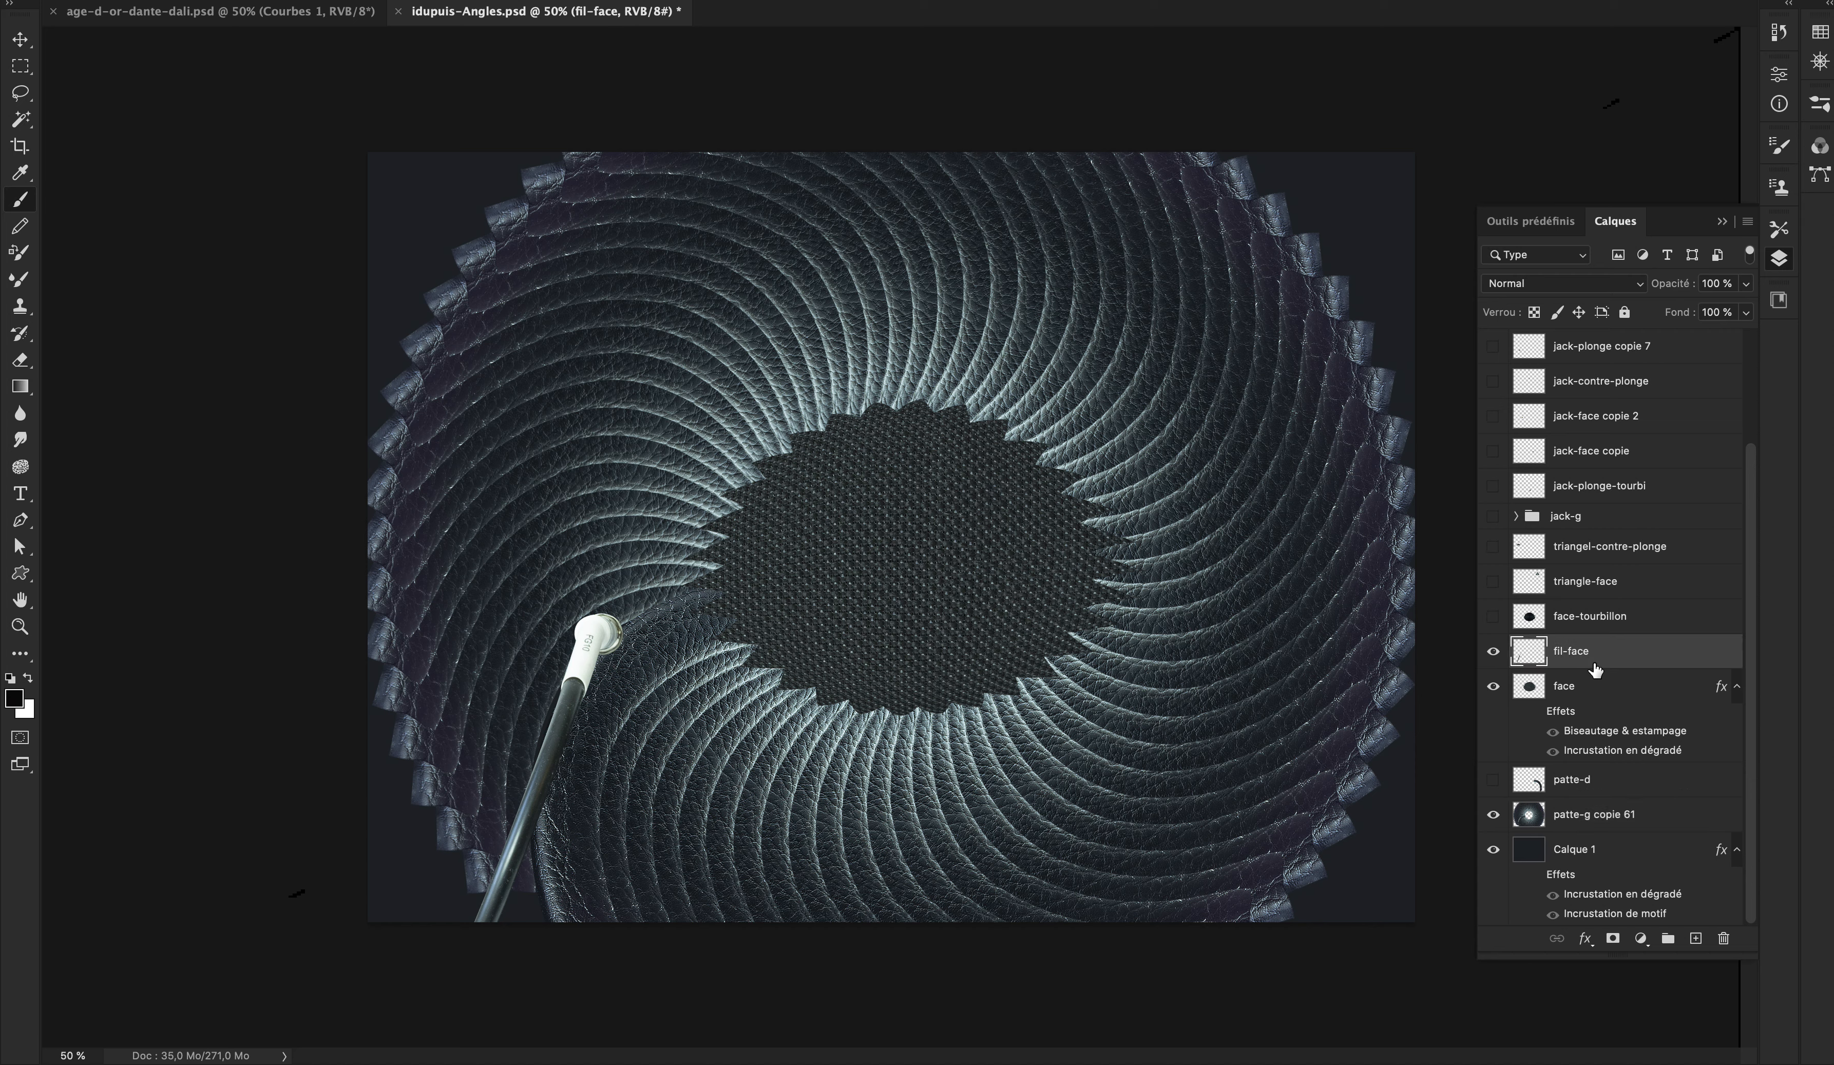
click(27, 39)
key(super+t)
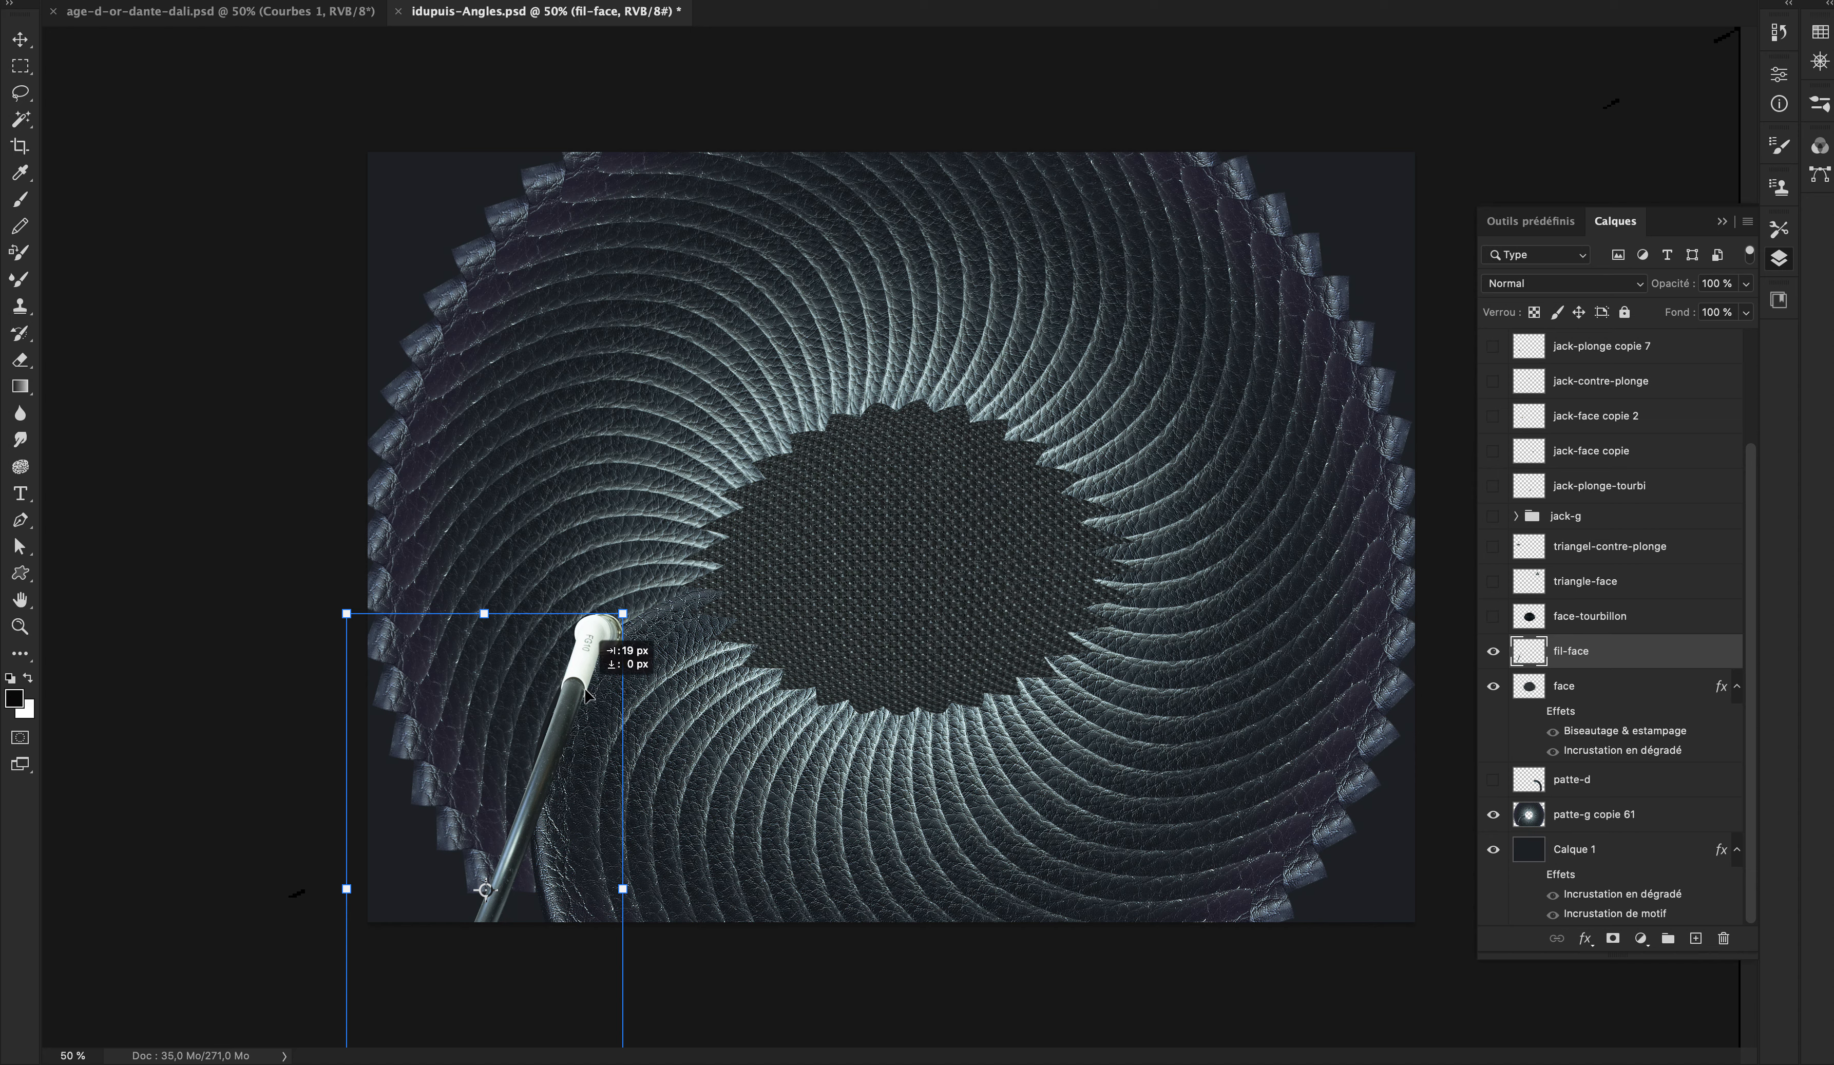
drag(586, 693, 595, 692)
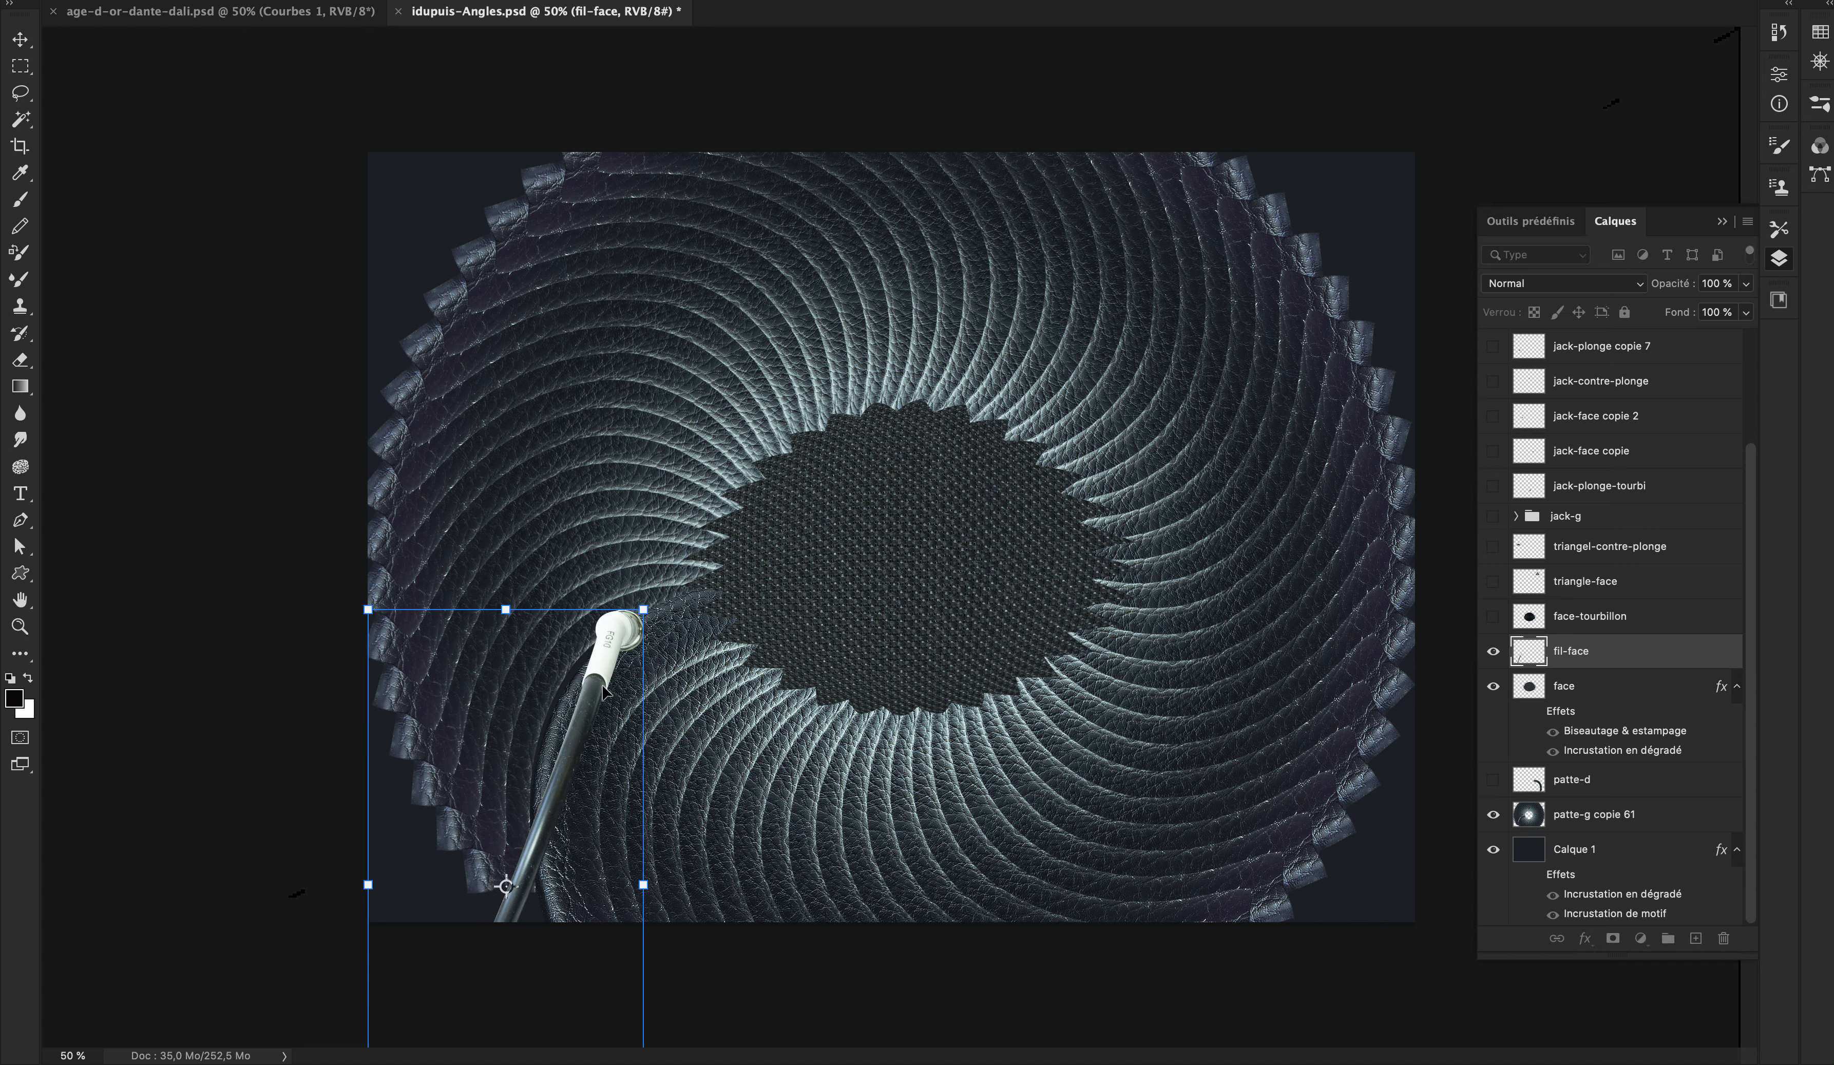
key(Return)
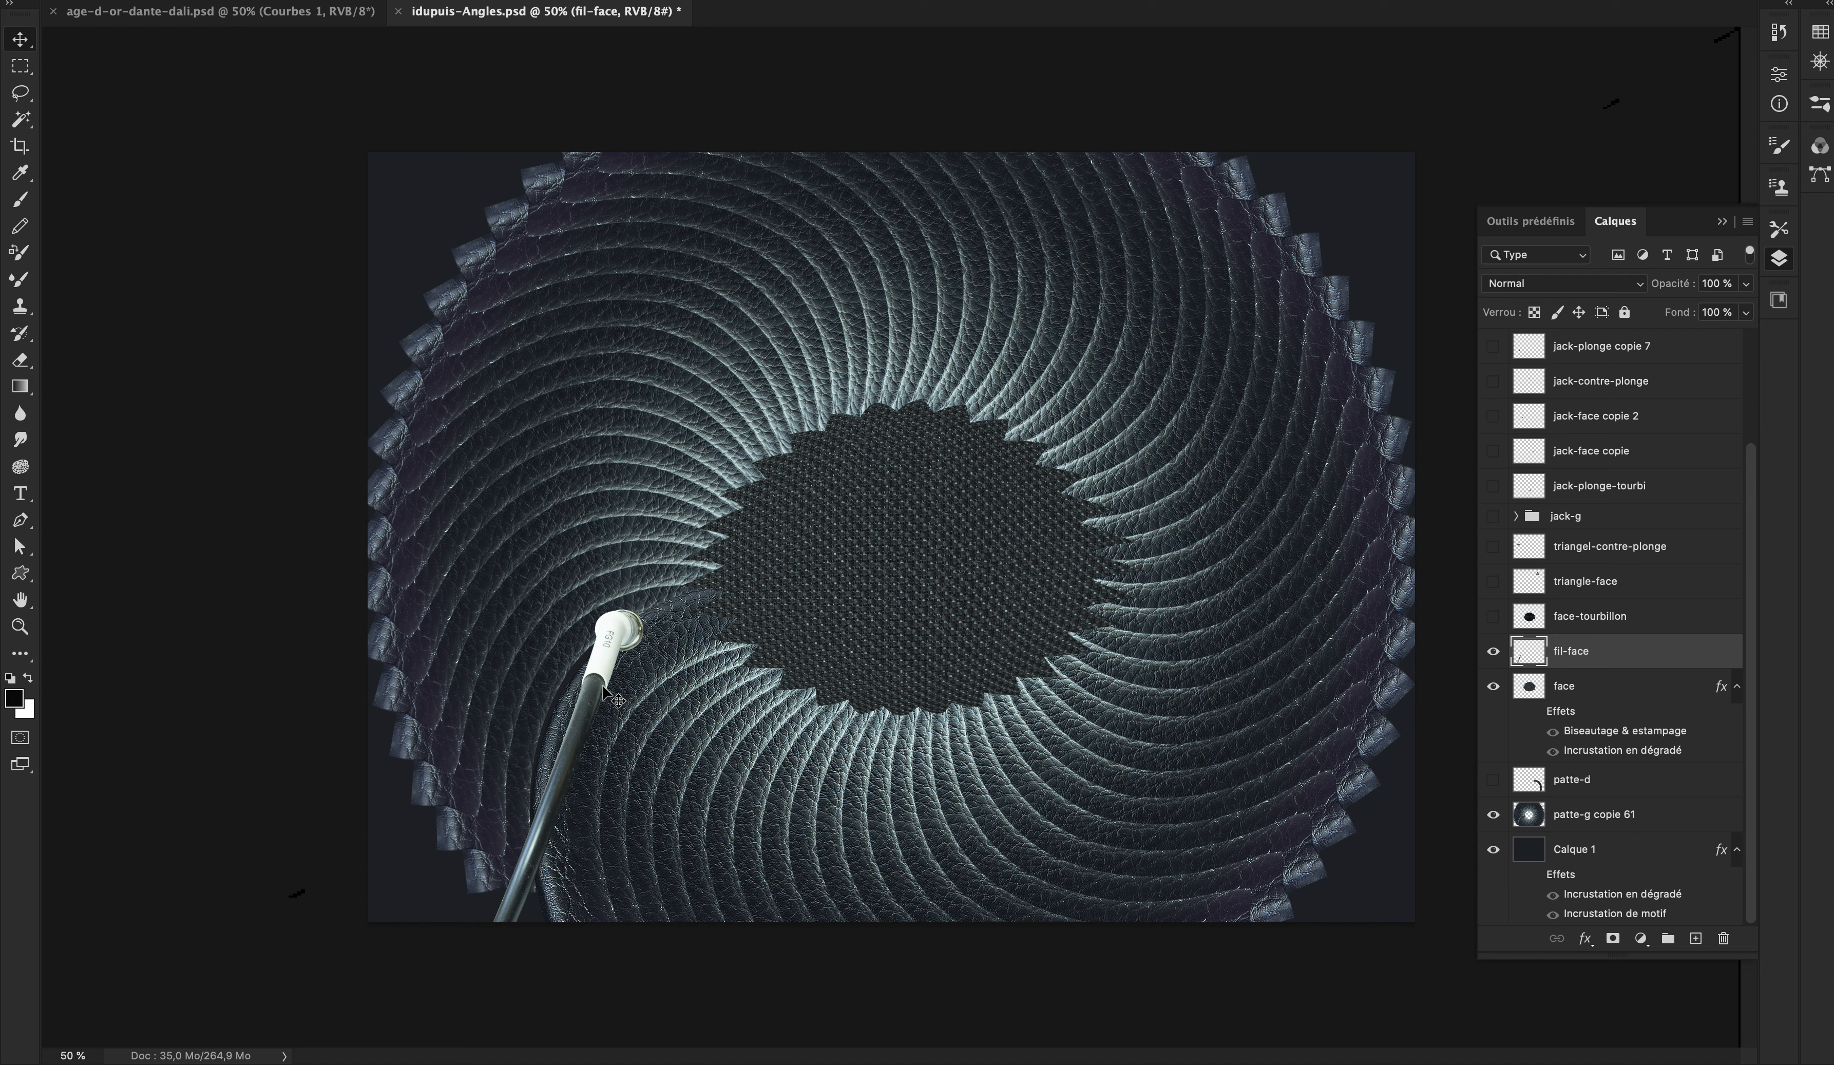
Step: Repeat the move with duplication to create 15 evenly spaced copies of the fil-face cable in a row
key(ctrl+alt+shift+t)
key(ctrl+alt+shift+t)
key(ctrl+alt+shift+t)
key(ctrl+alt+shift+t)
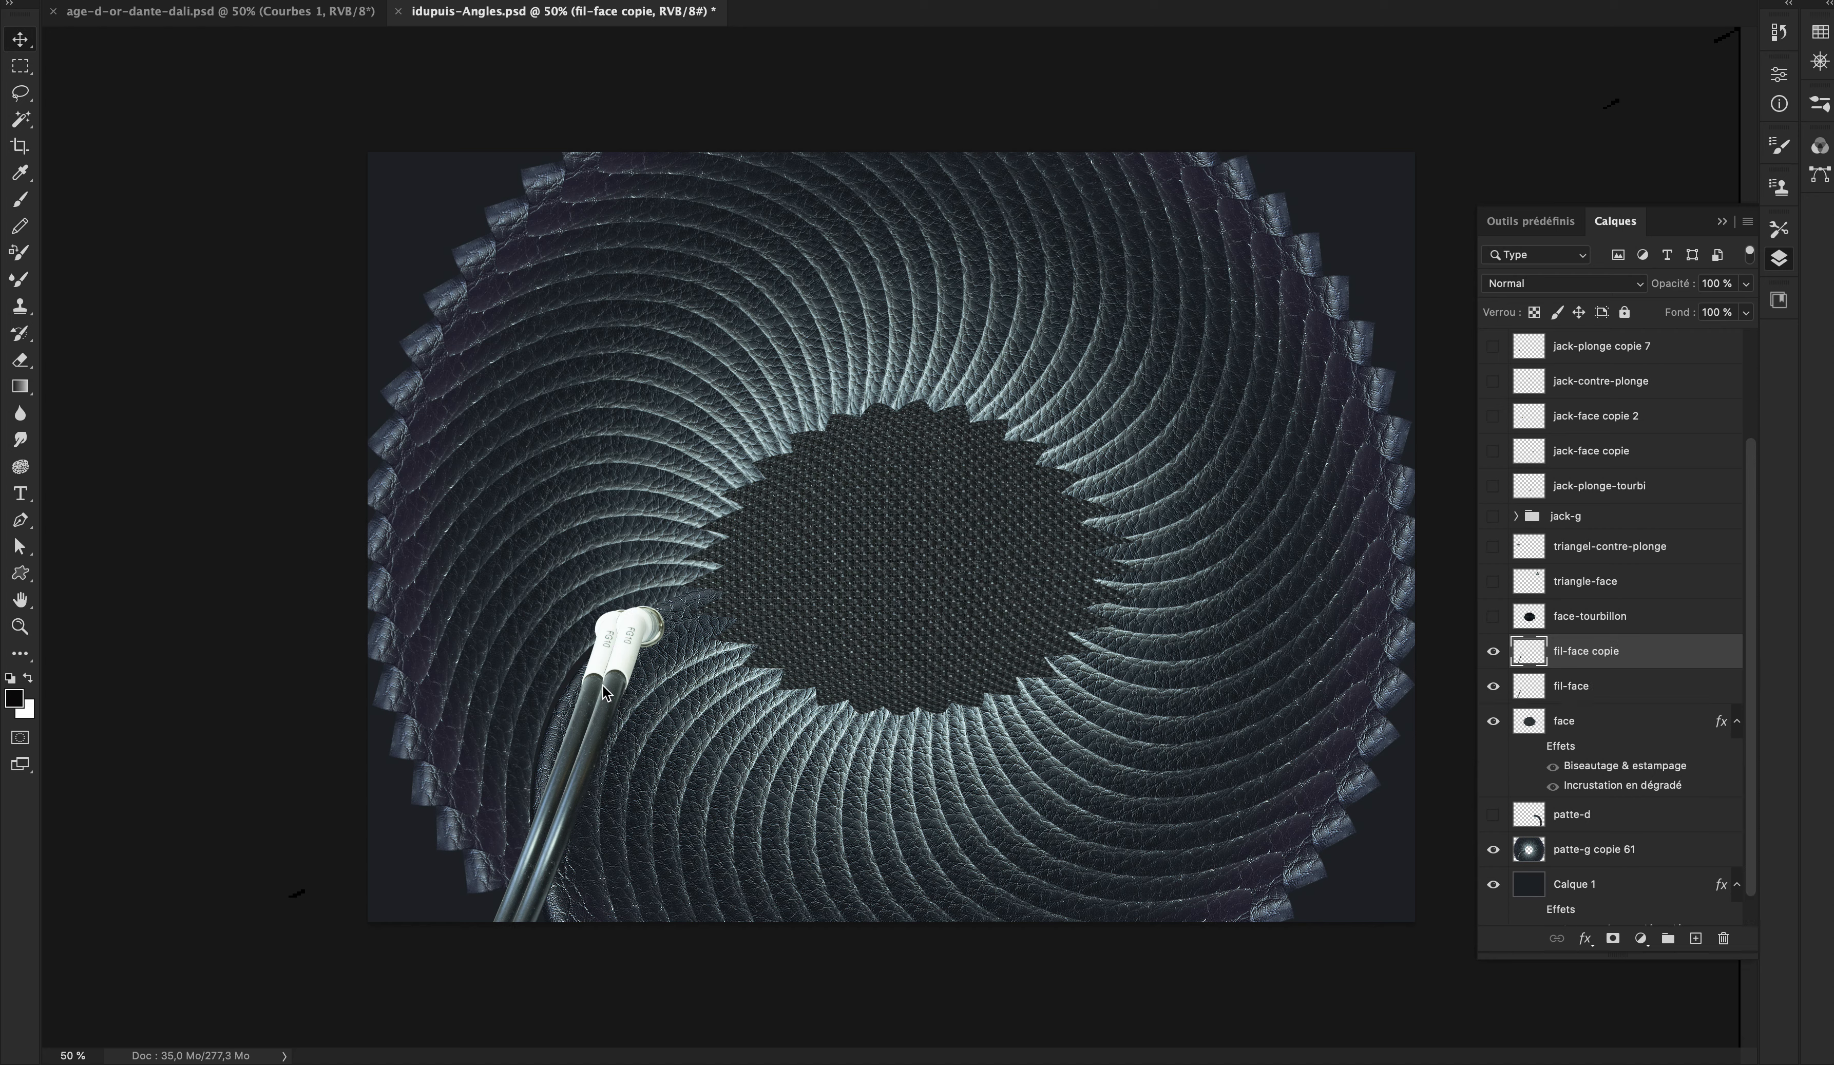
key(ctrl+alt+shift+t)
key(ctrl+alt+shift+t)
key(ctrl+alt+shift+t)
key(ctrl+alt+shift+t)
key(ctrl+alt+shift+t)
key(ctrl+alt+shift+t)
key(ctrl+alt+shift+t)
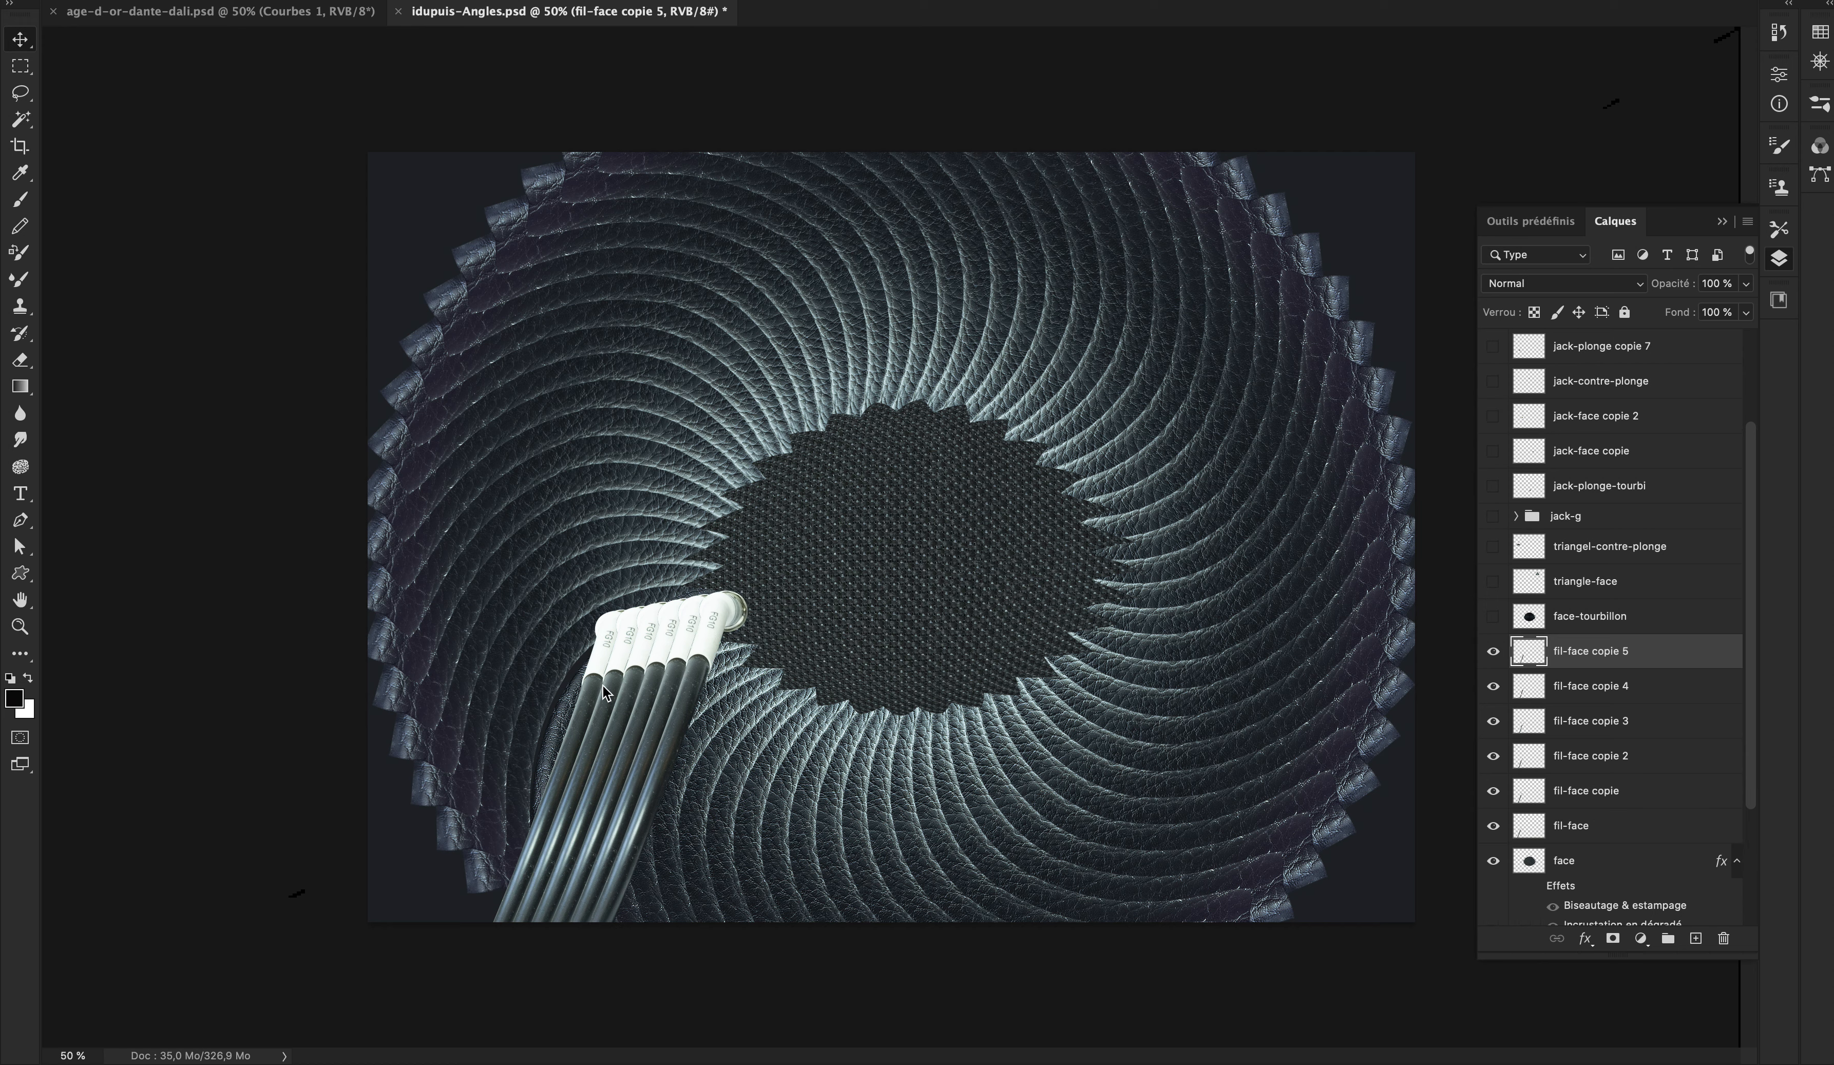
key(ctrl+alt+shift+t)
key(ctrl+alt+shift+t)
key(ctrl+alt+shift+t)
key(ctrl+alt+shift+t)
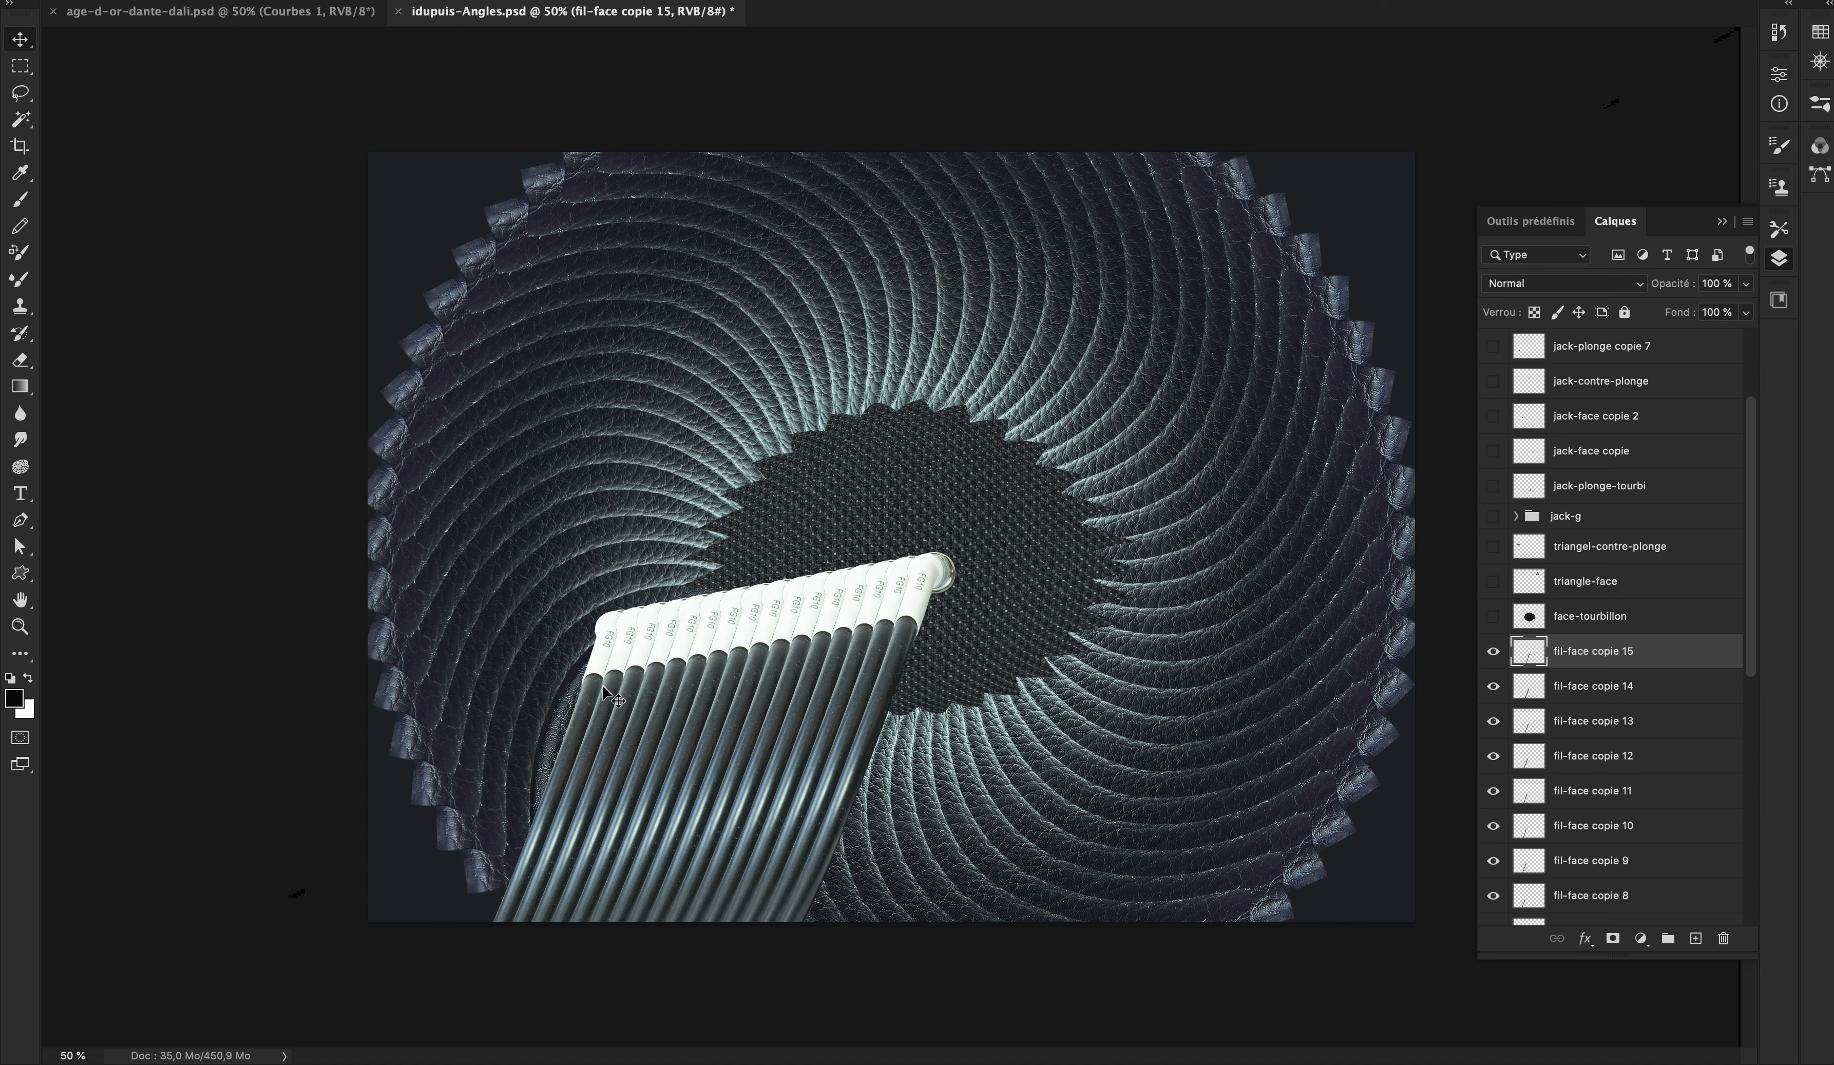
Step: Shift the last cable copy, fil-face copie 15, repeatedly along the row's direction to the right edge of the central disc, without duplicating it
key(shift+Right)
key(shift+Right)
key(shift+Right)
key(shift+Right)
key(shift+Right)
key(shift+Right)
key(shift+Right)
key(shift+Right)
key(shift+Right)
key(shift+Right)
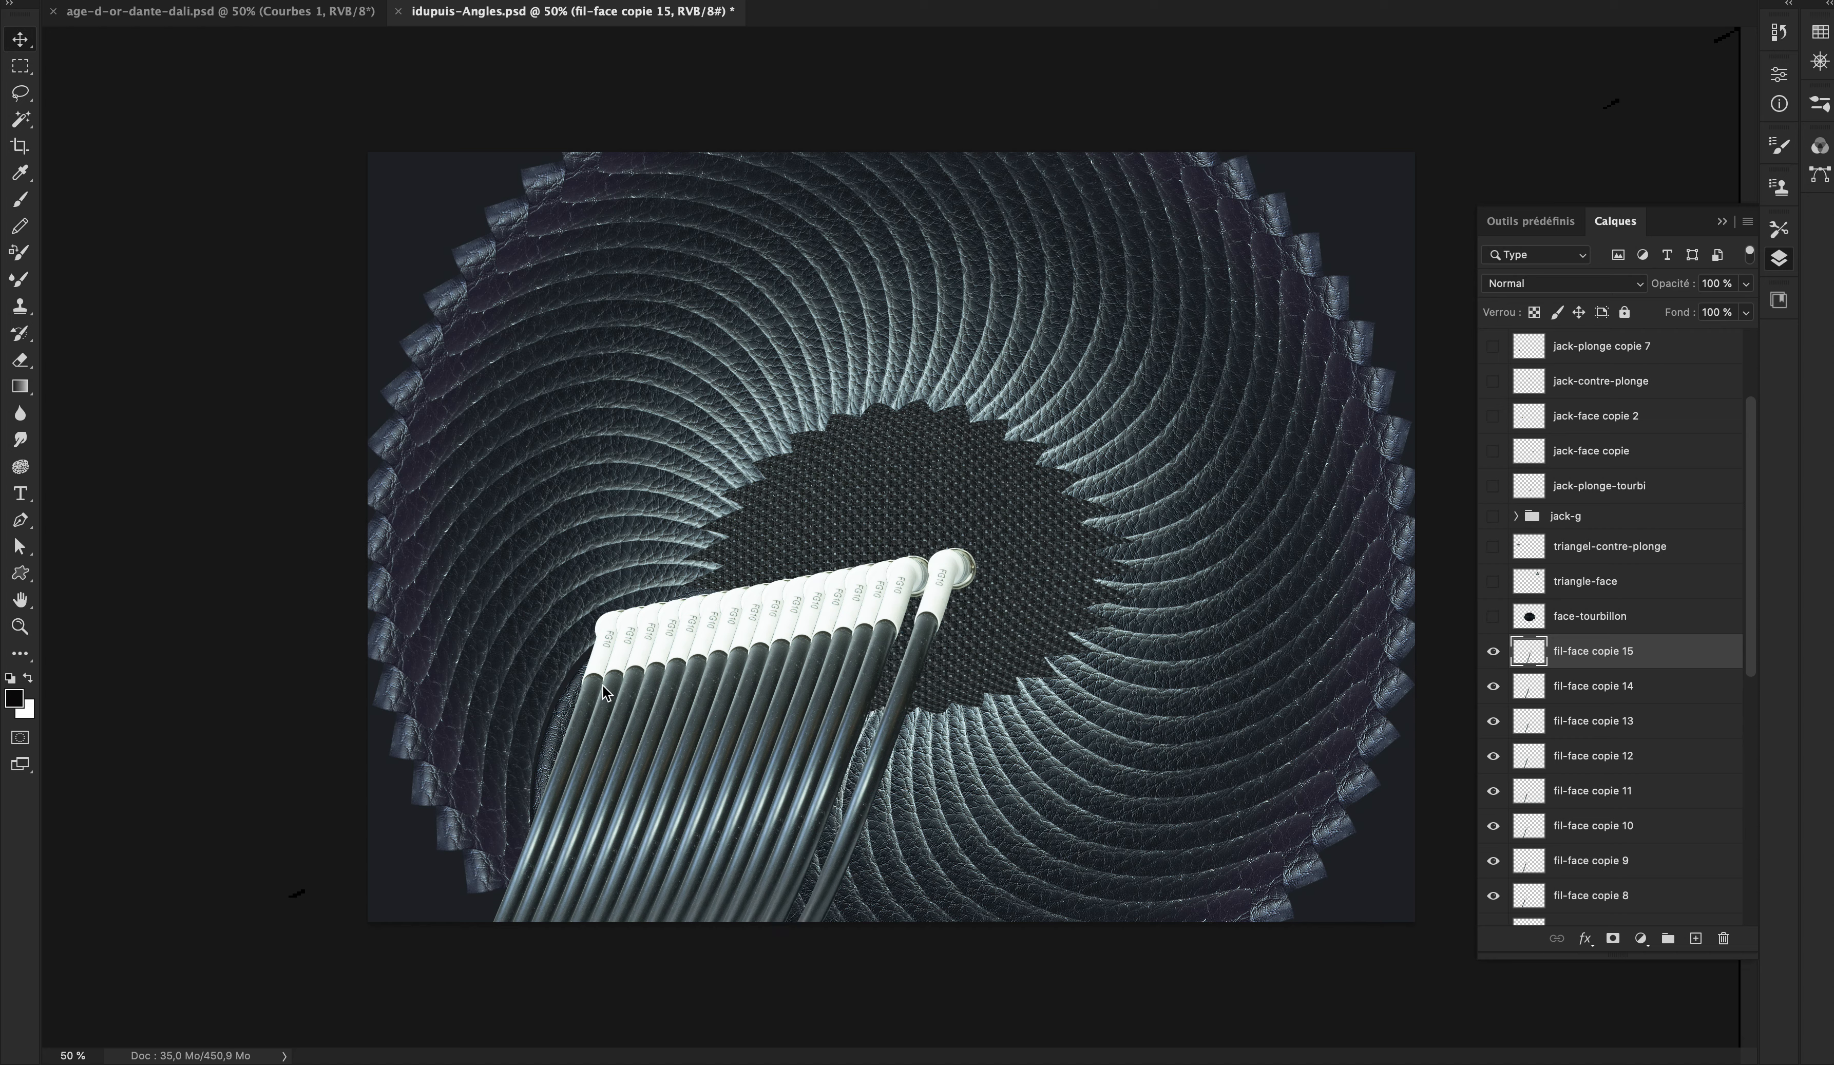
key(shift+Right)
key(shift+Right)
key(shift+Right)
key(shift+Right)
key(shift+Right)
key(shift+Right)
key(shift+Right)
key(shift+Right)
key(shift+Right)
key(shift+Right)
key(shift+Right)
key(shift+Right)
key(shift+Right)
key(shift+Right)
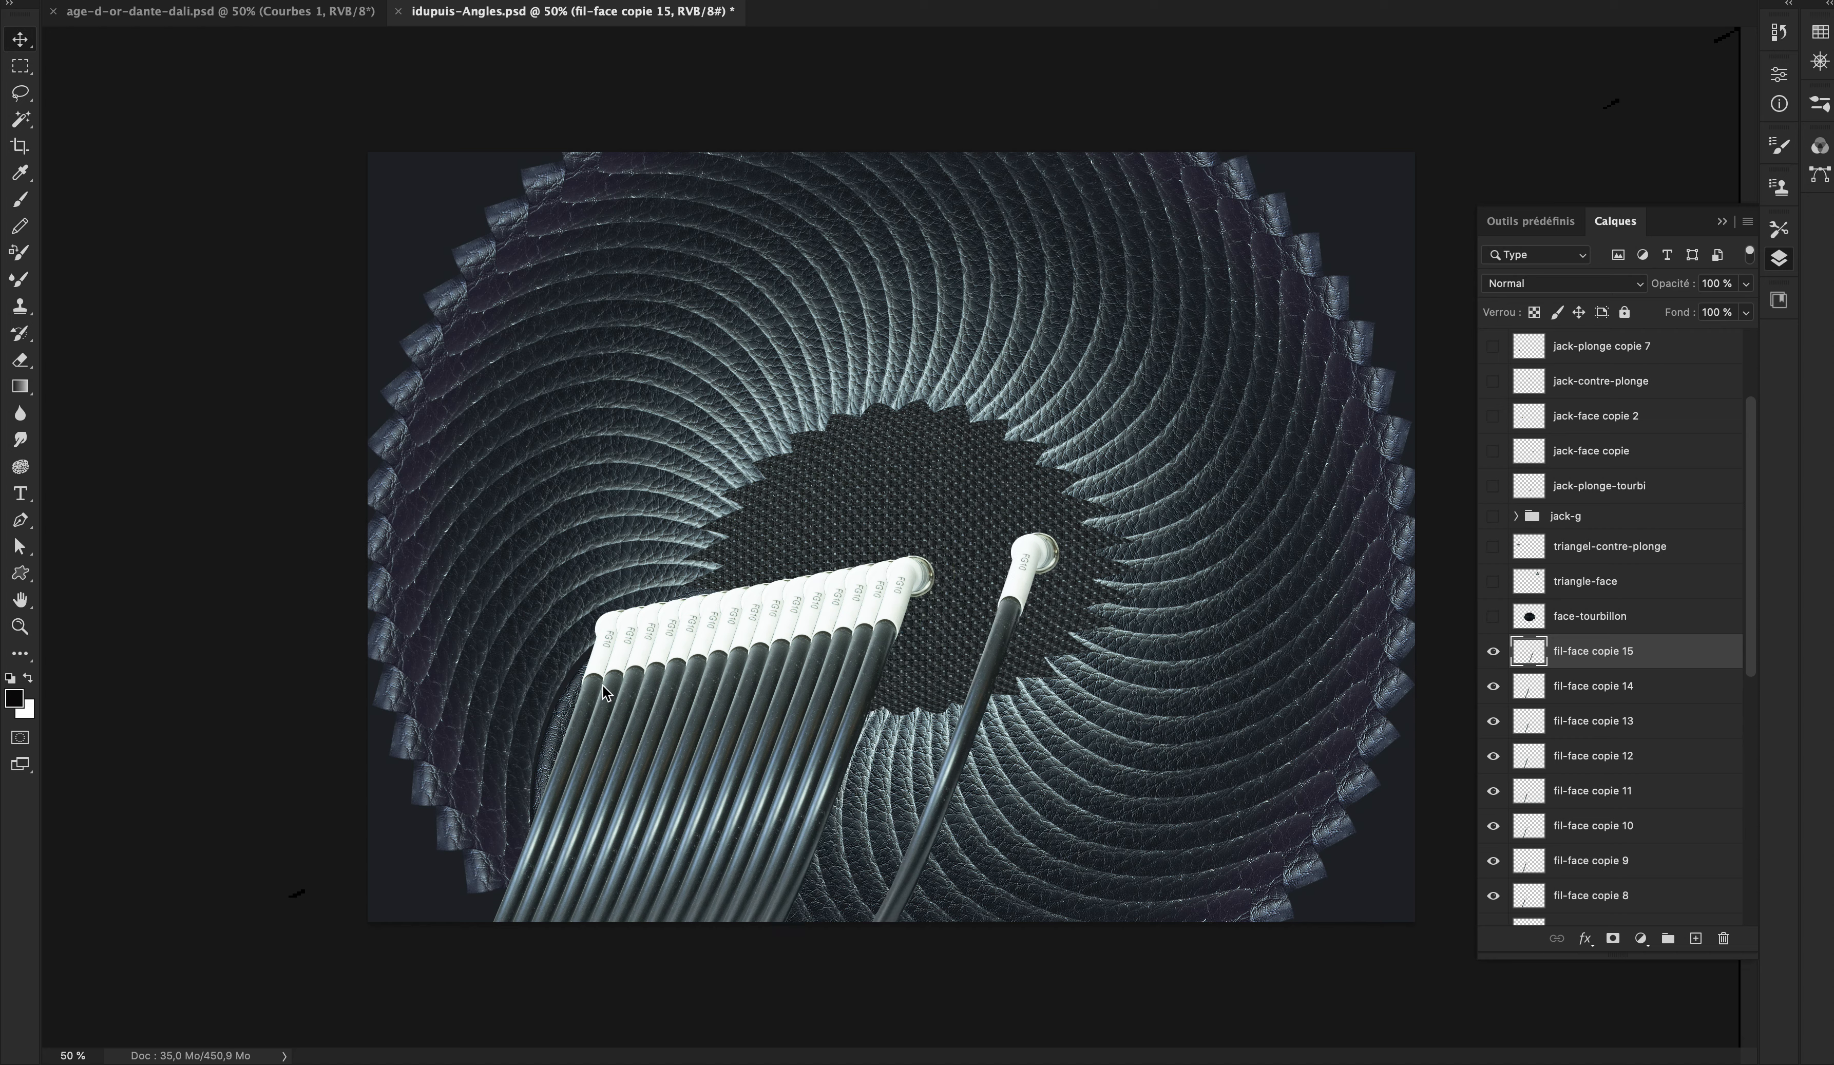
key(shift+Right)
key(shift+Right)
key(shift+Right)
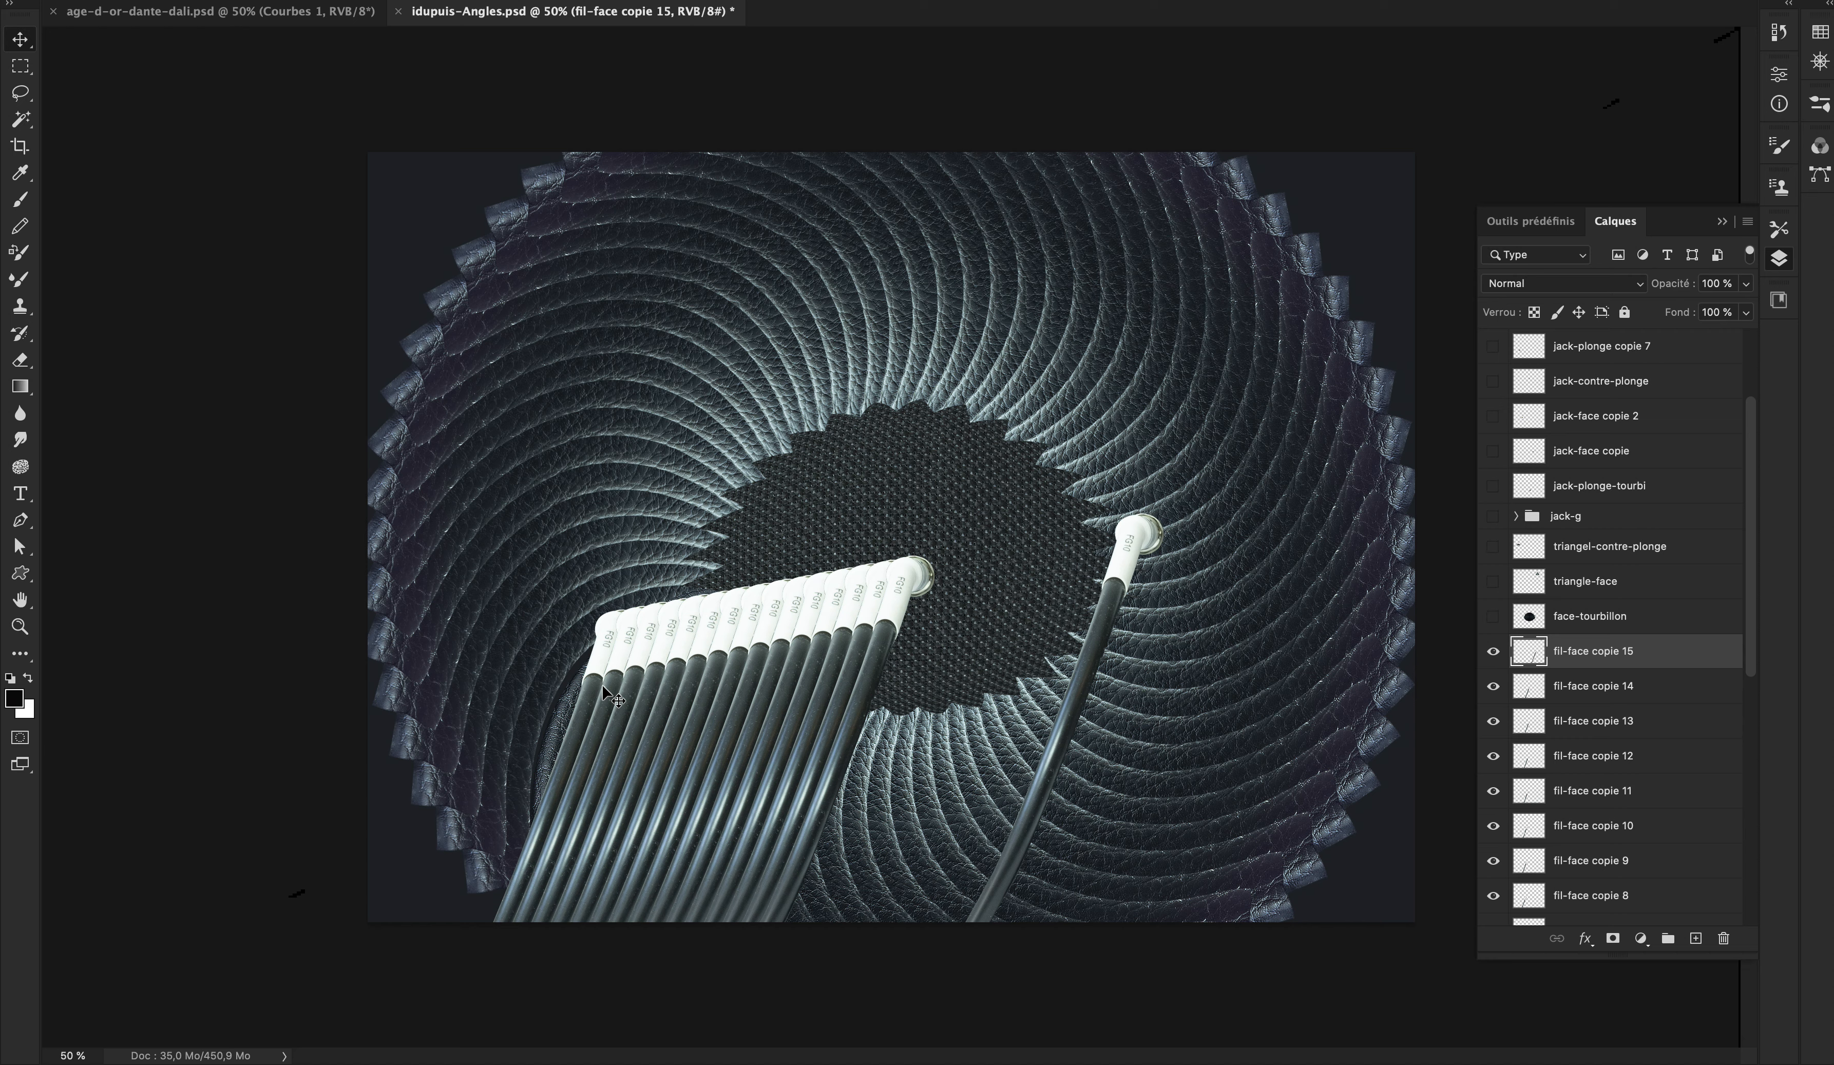
Step: Free-transform the separated cable copy: move it up, rotate it slightly counter-clockwise and enlarge it a little
key(super)
key(super+t)
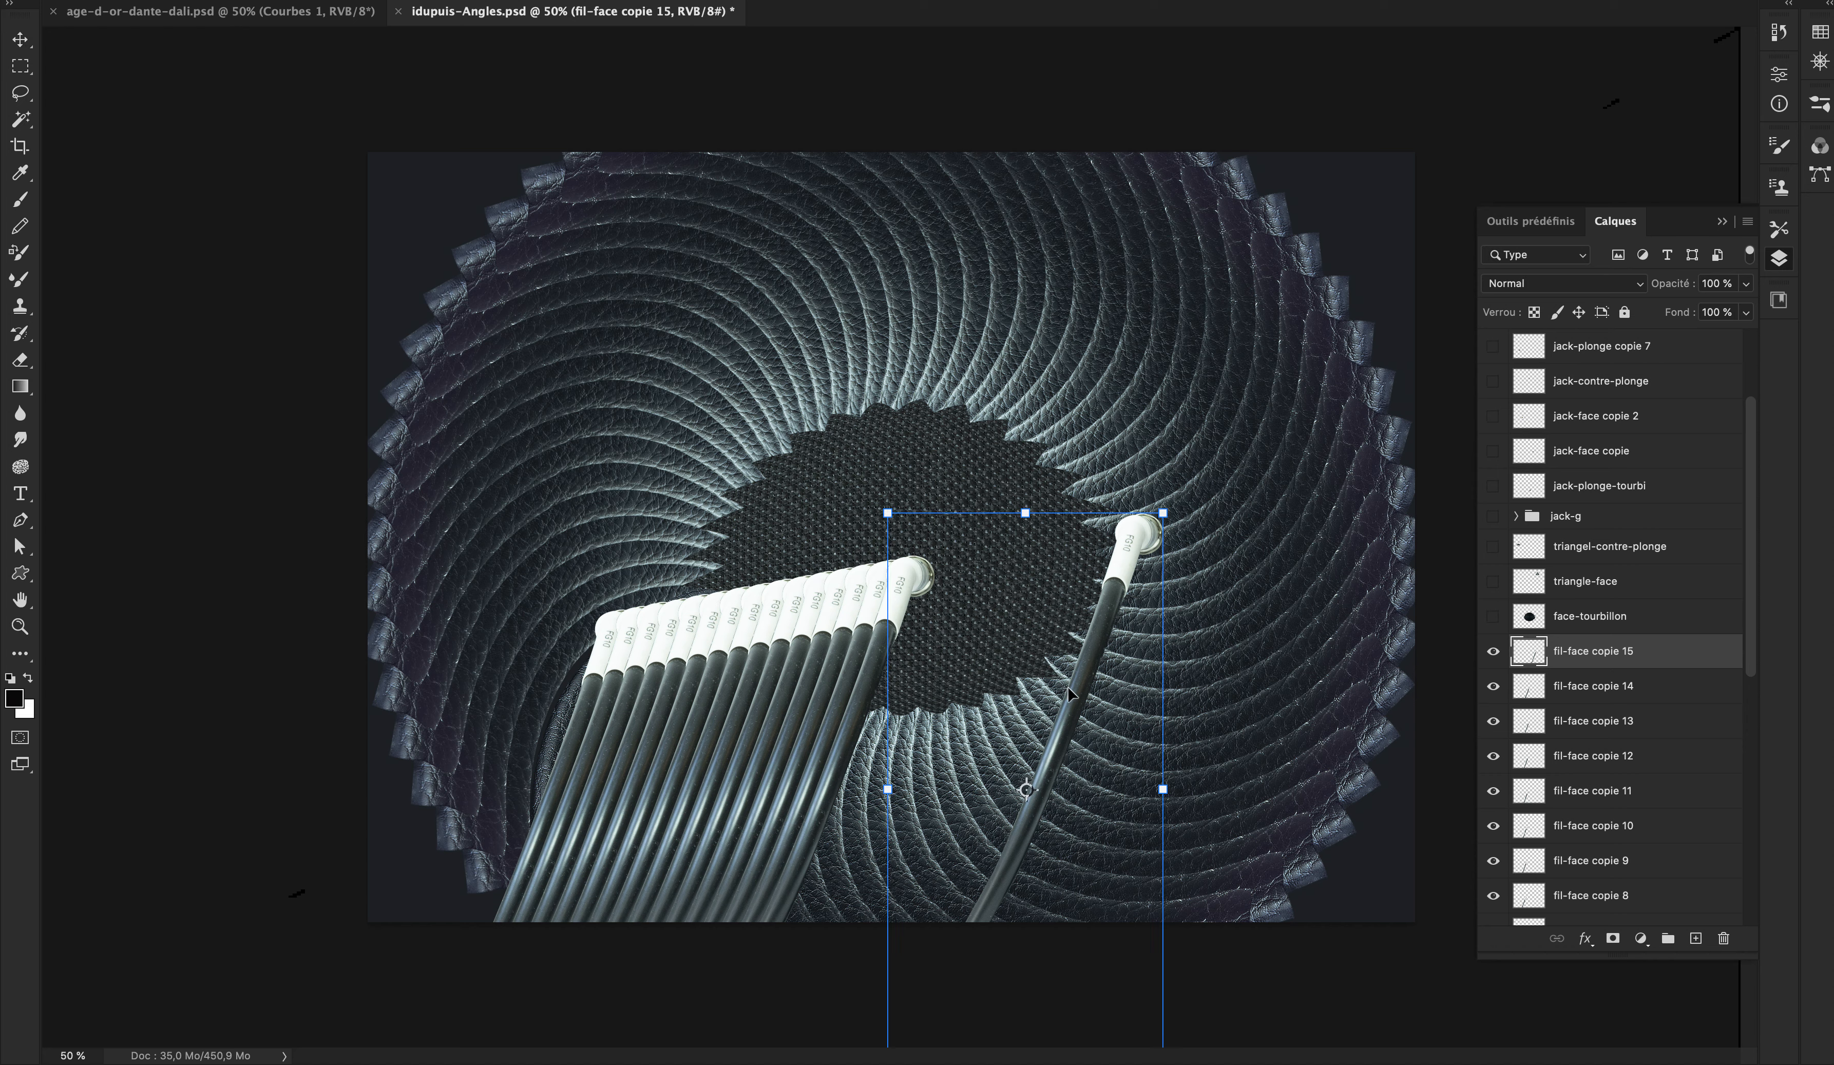
drag(1069, 693, 1074, 641)
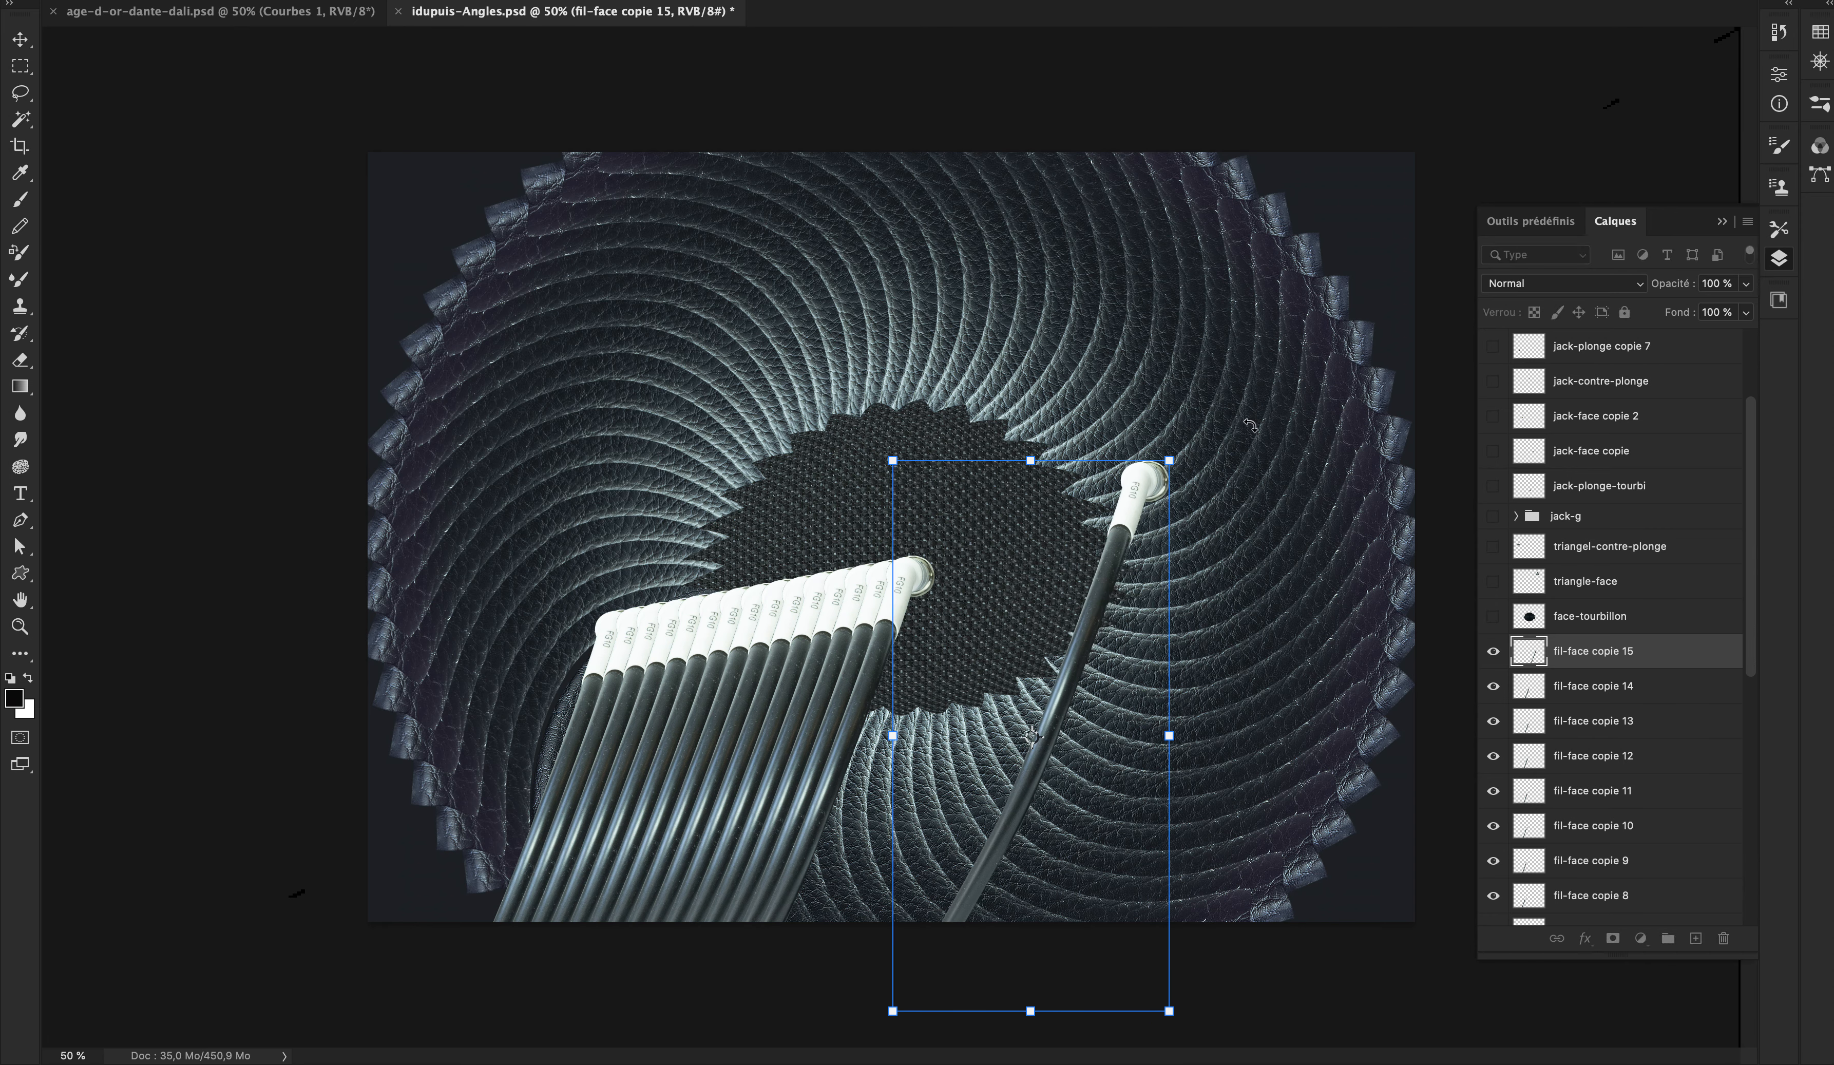
drag(1250, 424, 1162, 377)
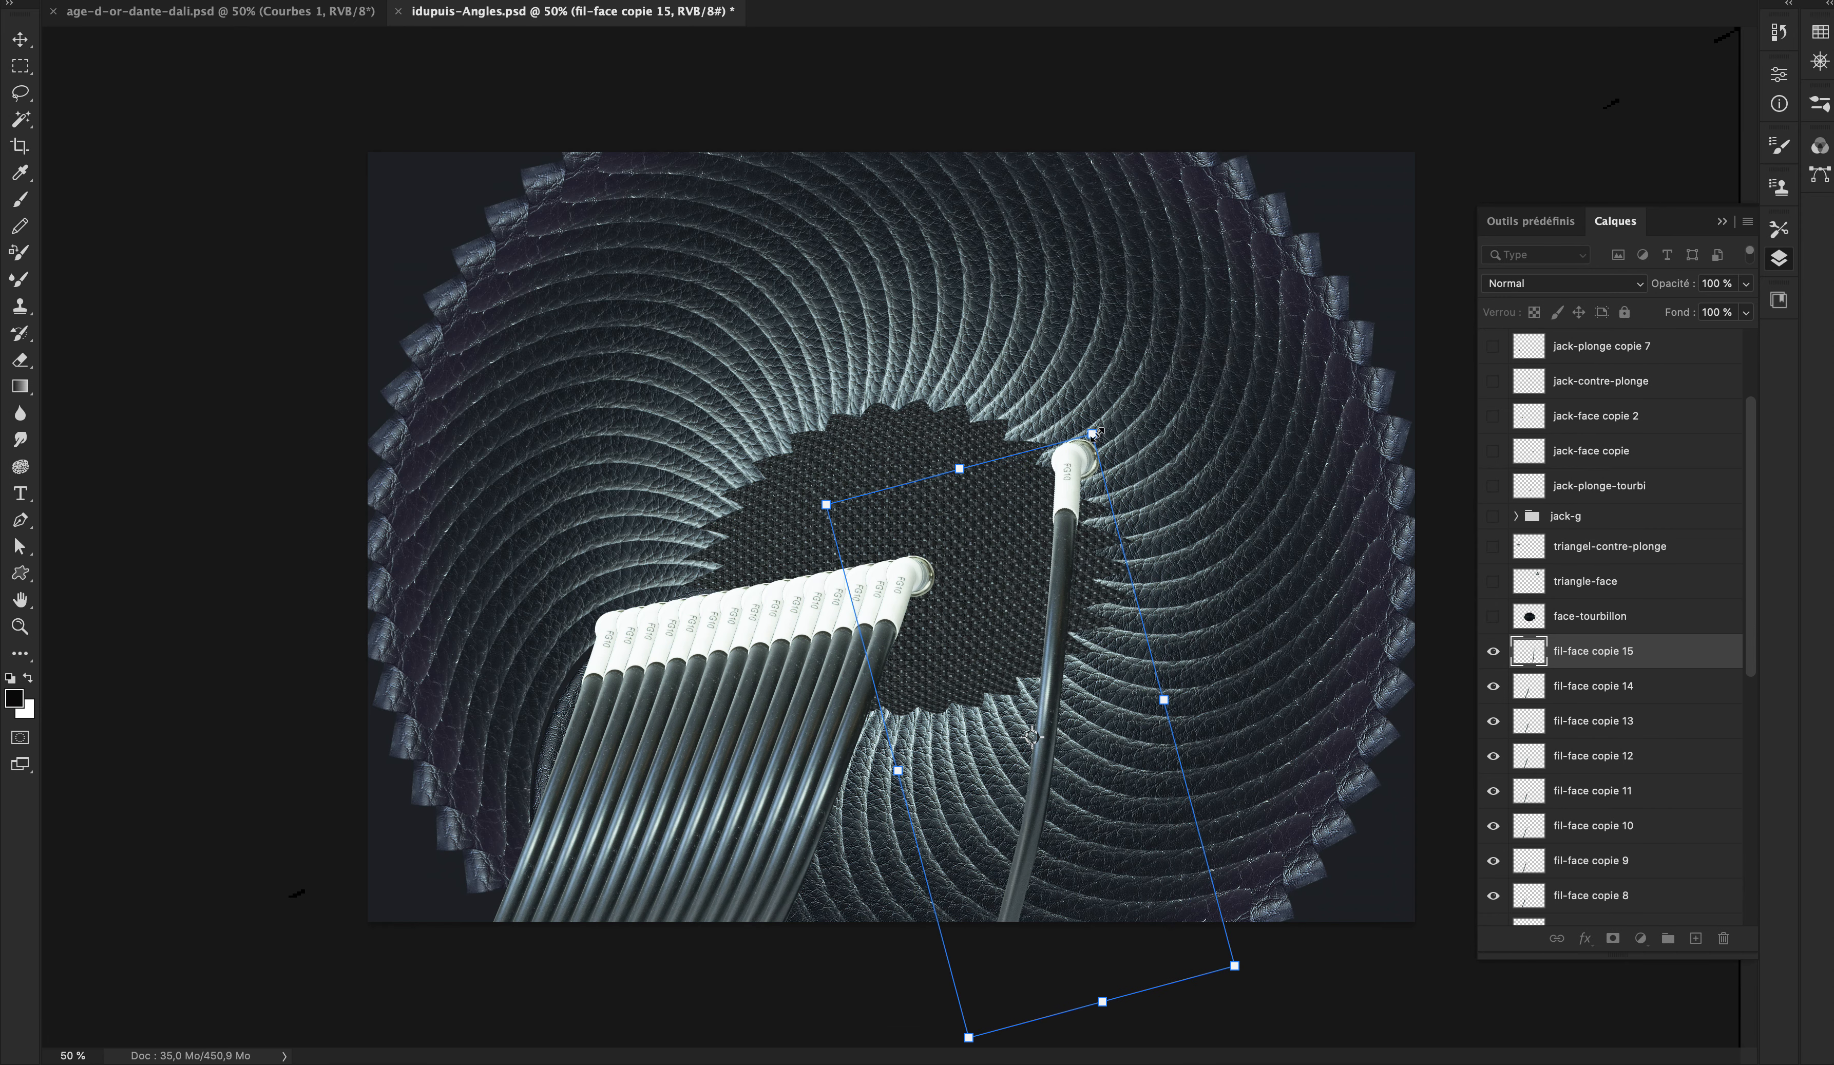
drag(1094, 433, 1101, 393)
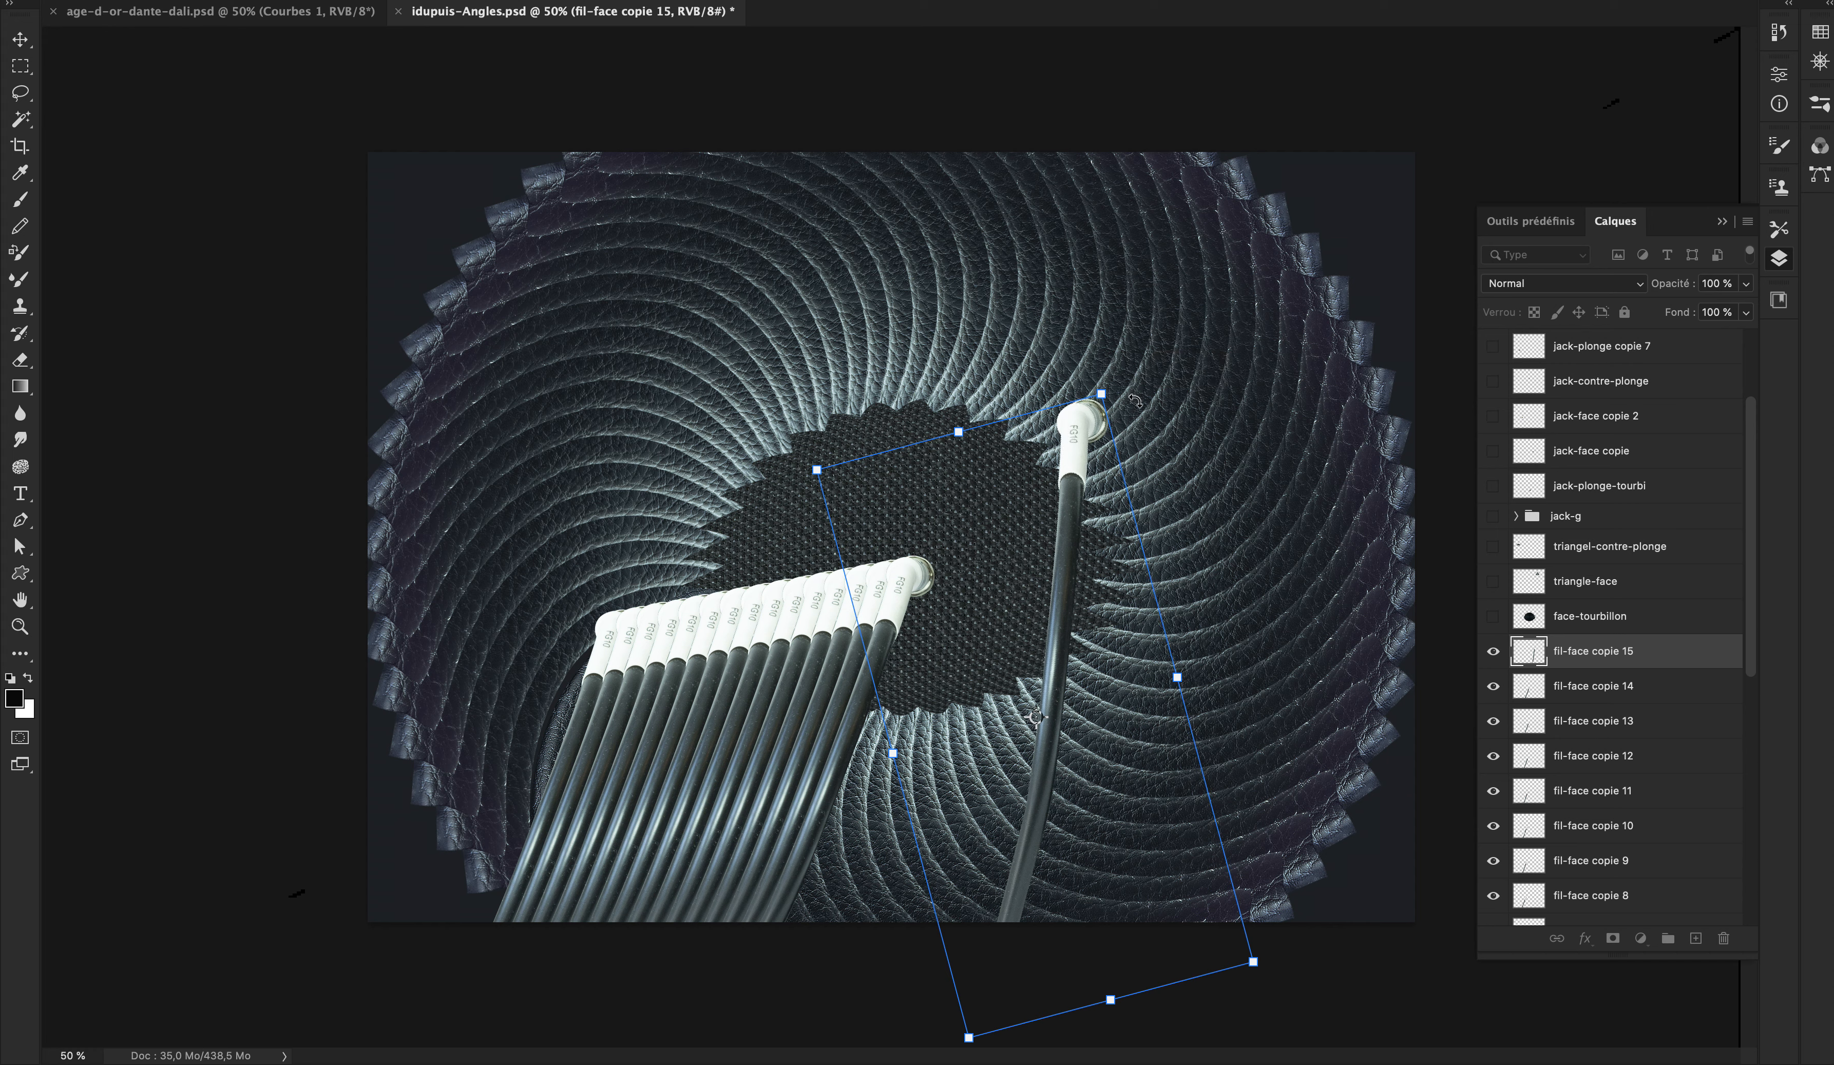
key(Return)
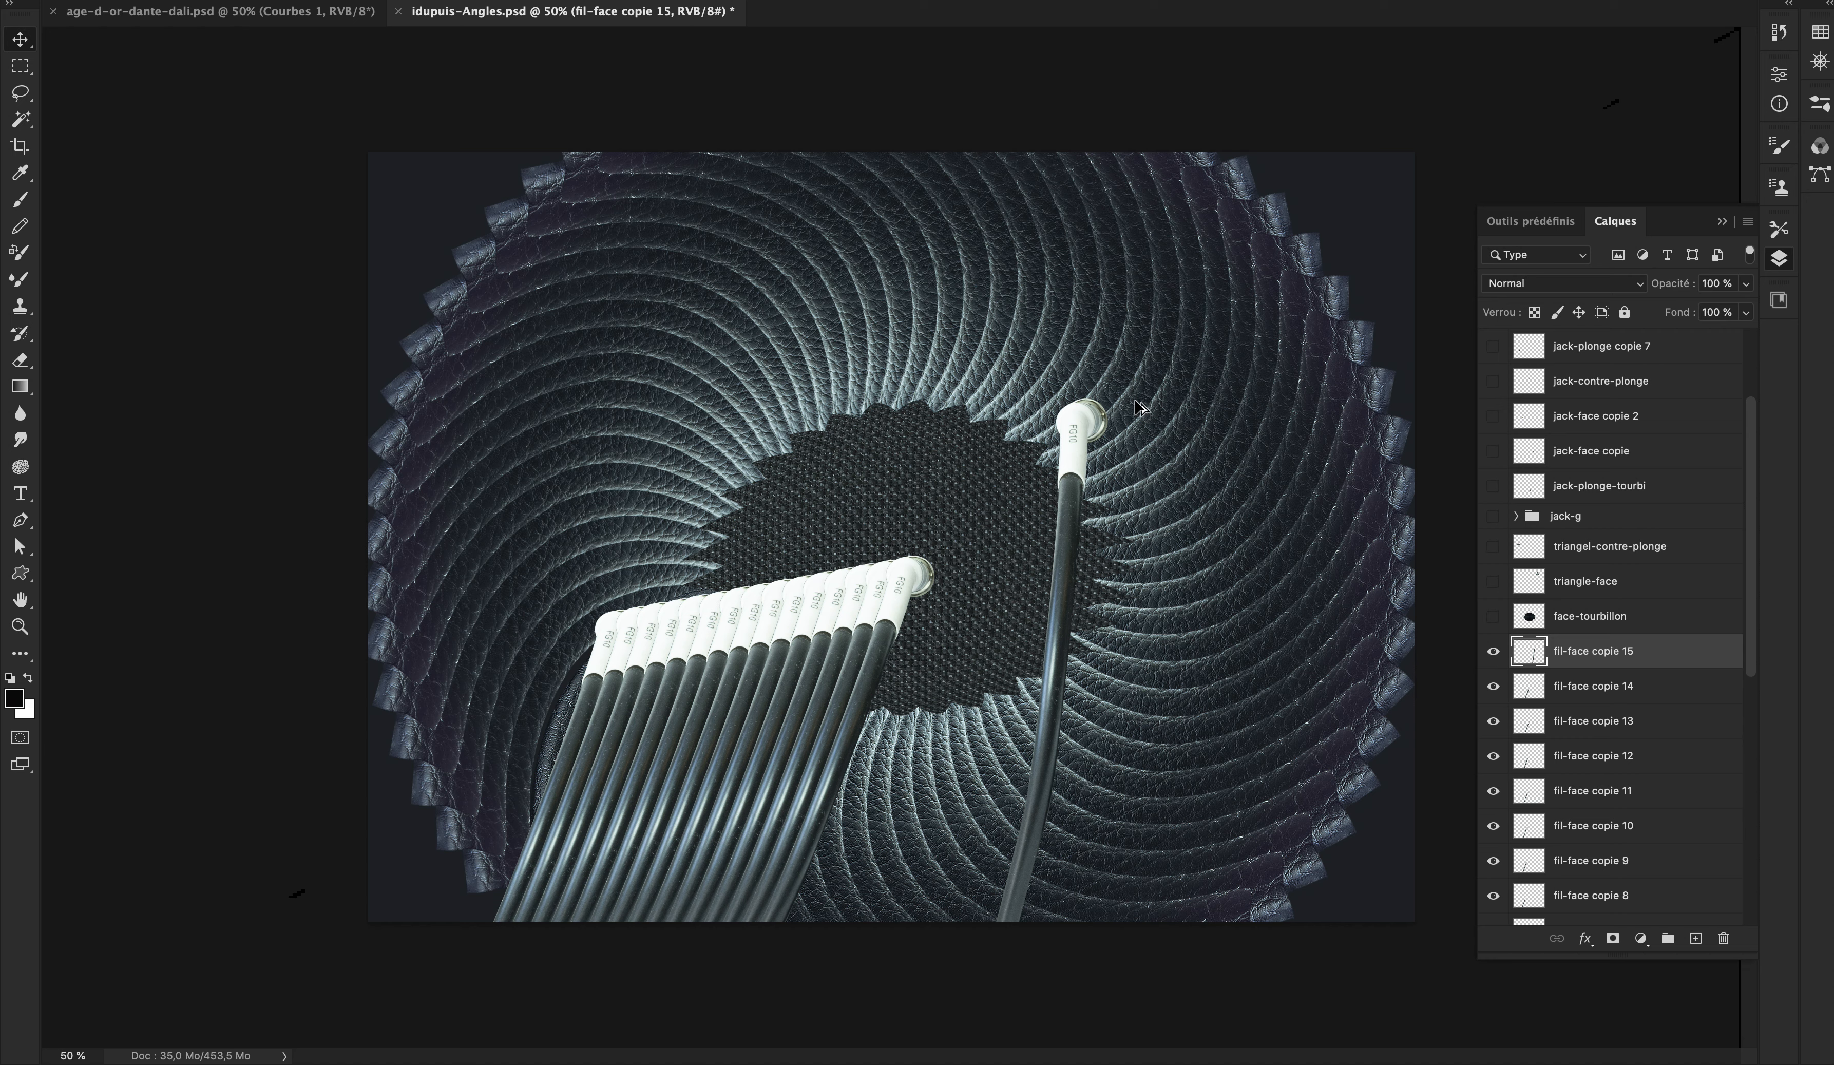
Step: Repeat the combined move, rotation and scale with duplication to fan out 10 progressively larger copies of the separated cable
key(super+alt+shift+t)
key(super+alt+shift+t)
key(super+alt+shift+t)
key(super+alt+shift+t)
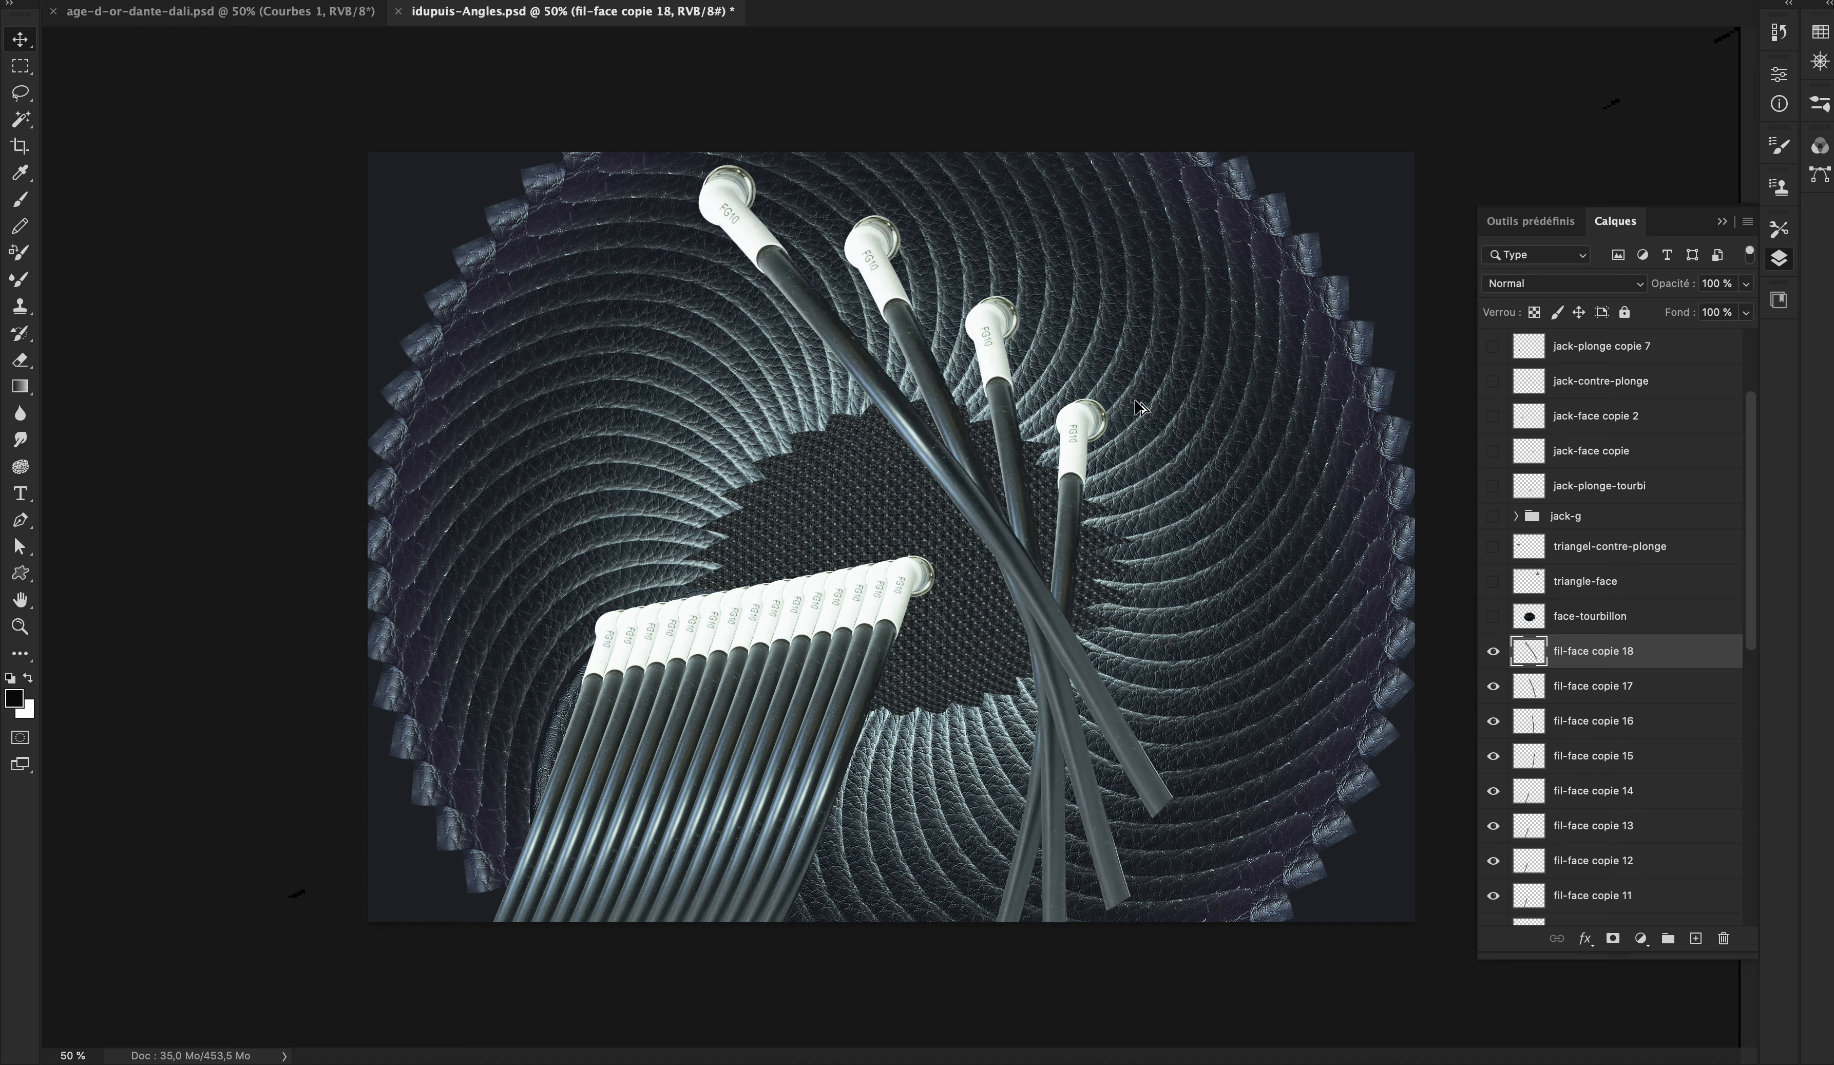
key(super+alt+shift+t)
key(super+alt+shift+t)
key(super+alt+shift+t)
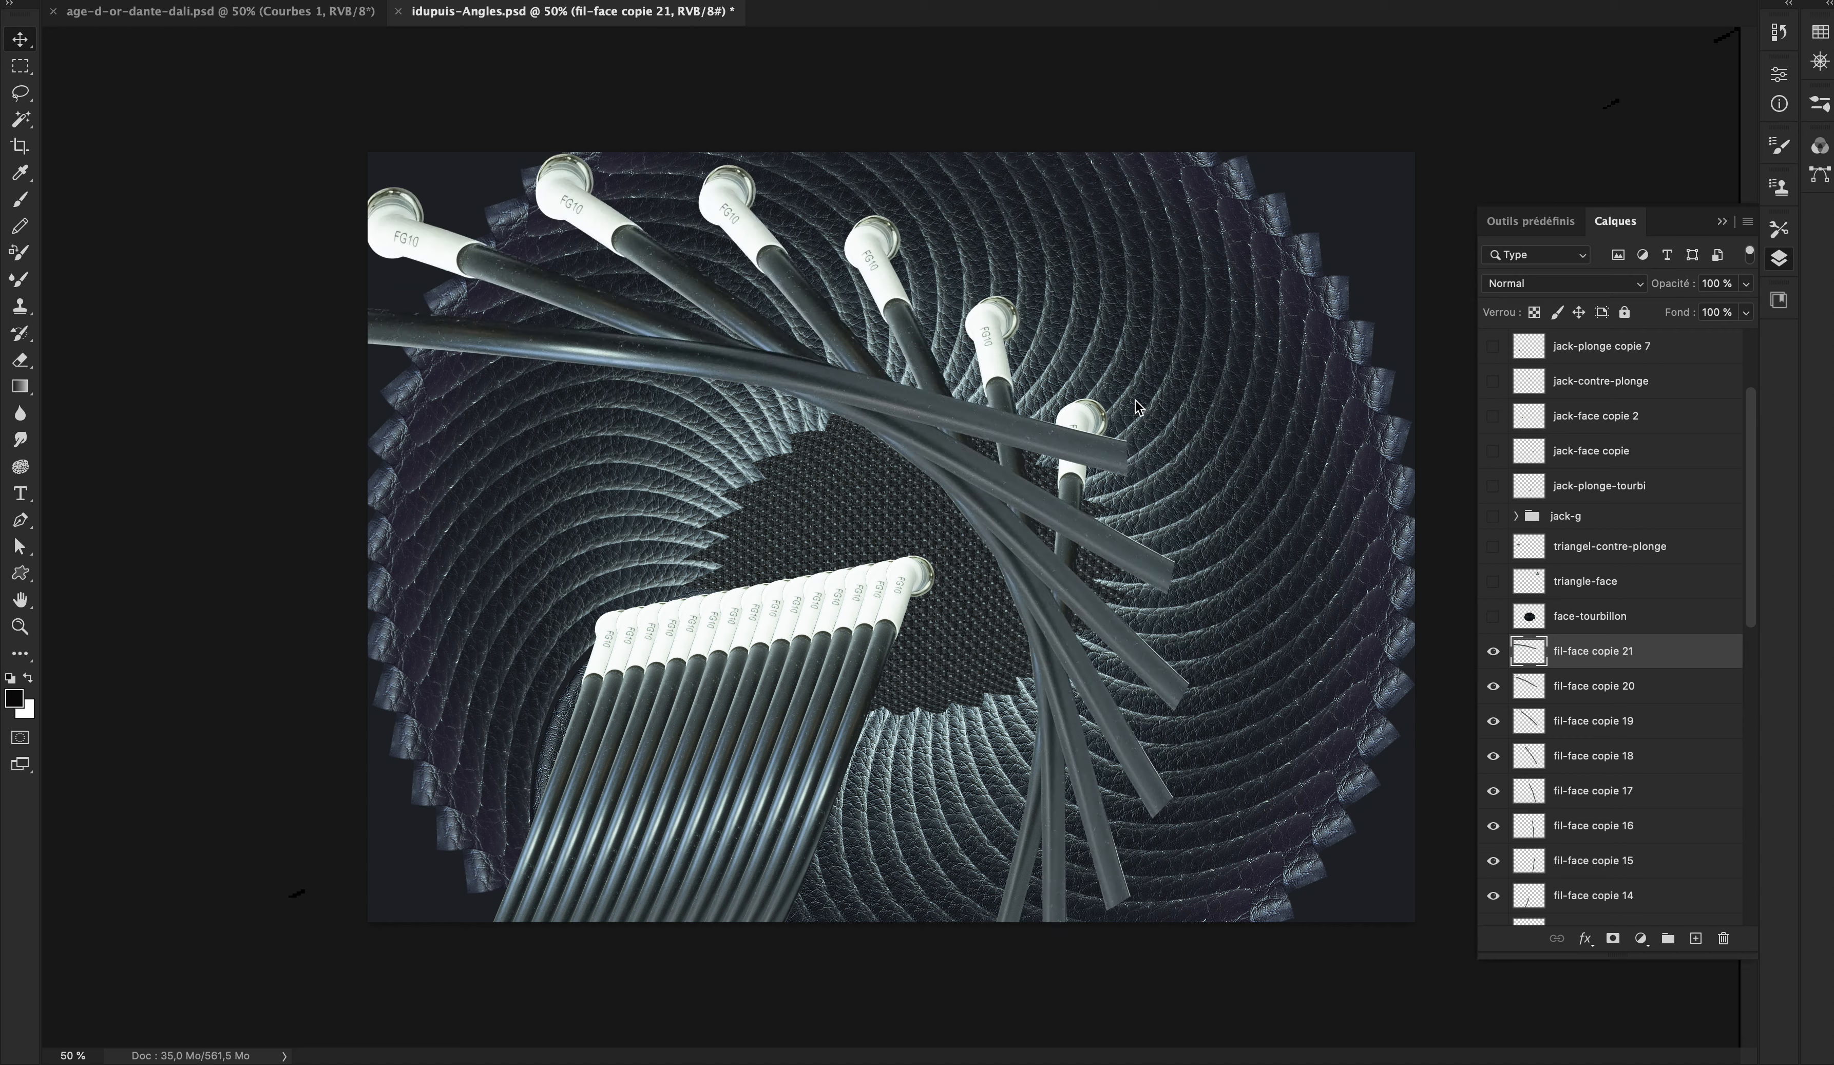
key(super+alt+shift+t)
key(super+alt+shift+t)
key(super+alt+shift+t)
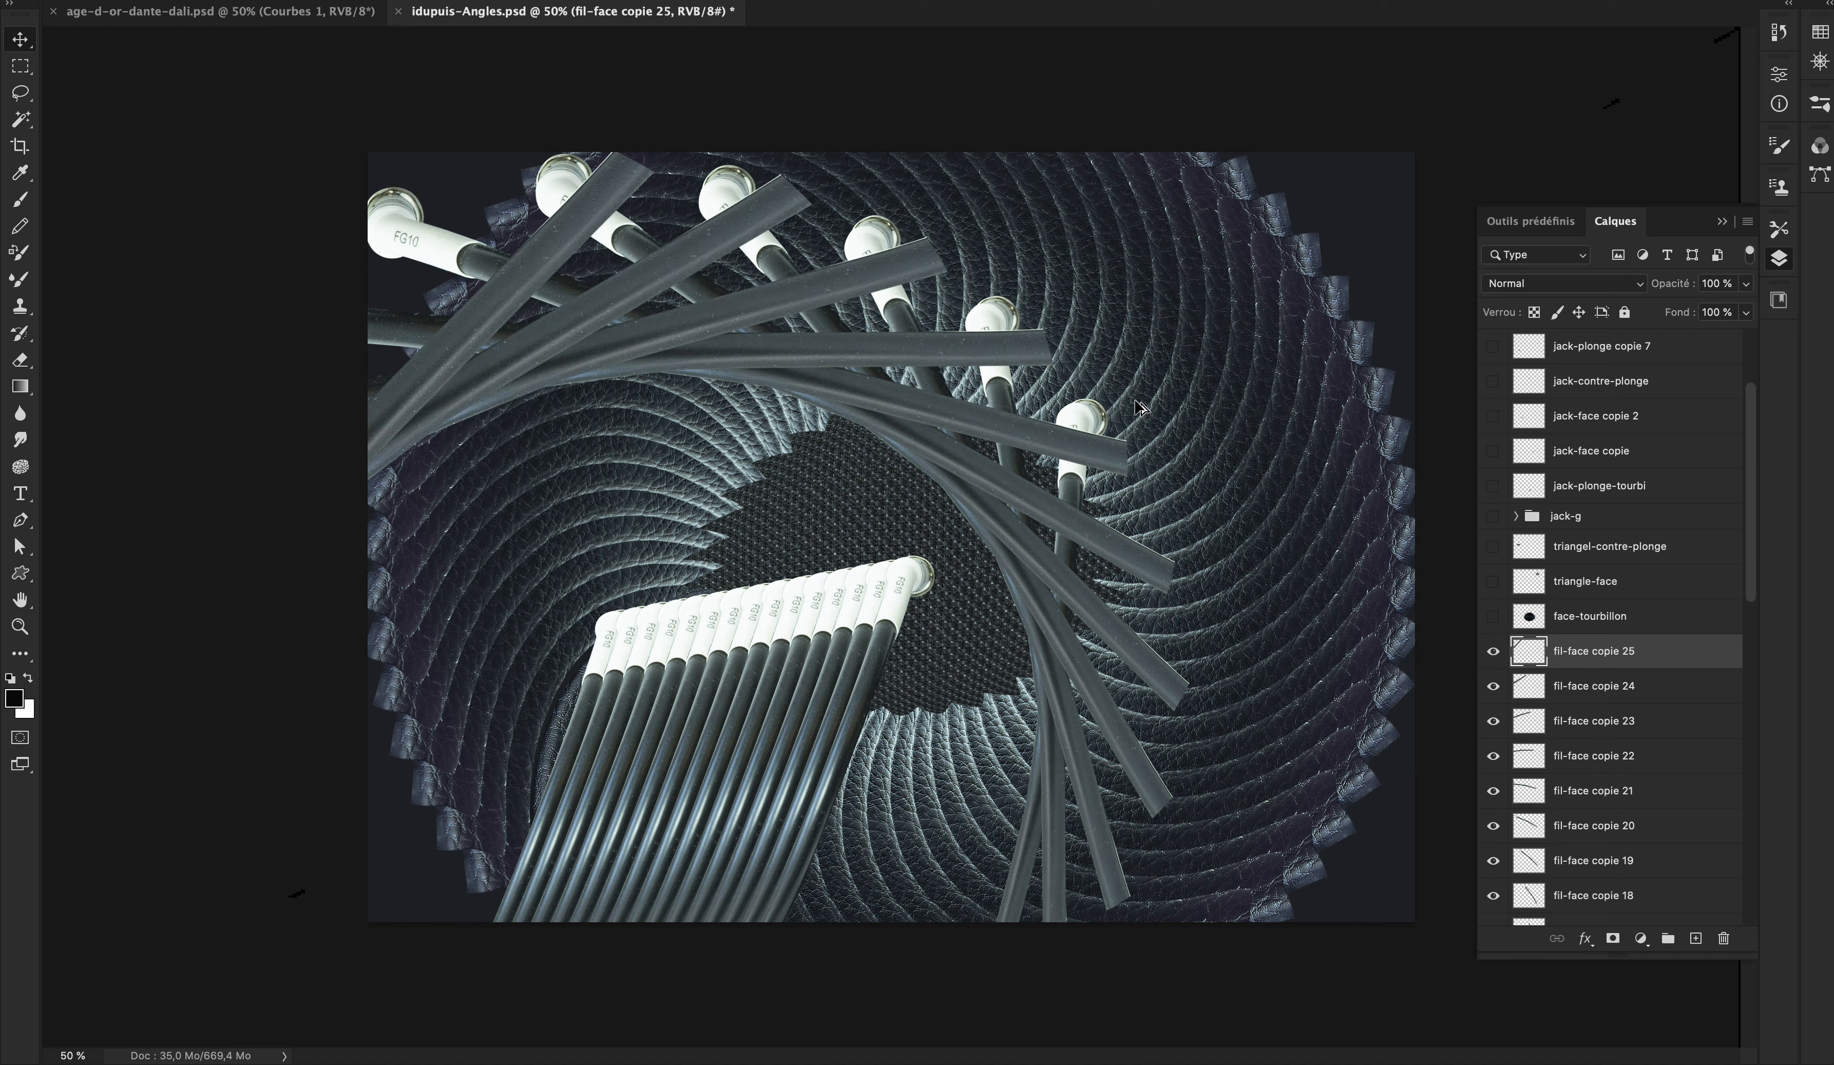
Step: Extend the cable fan with two more duplicates using the repeated move, rotation and scale
key(super+alt+shift+t)
key(super+alt+shift+t)
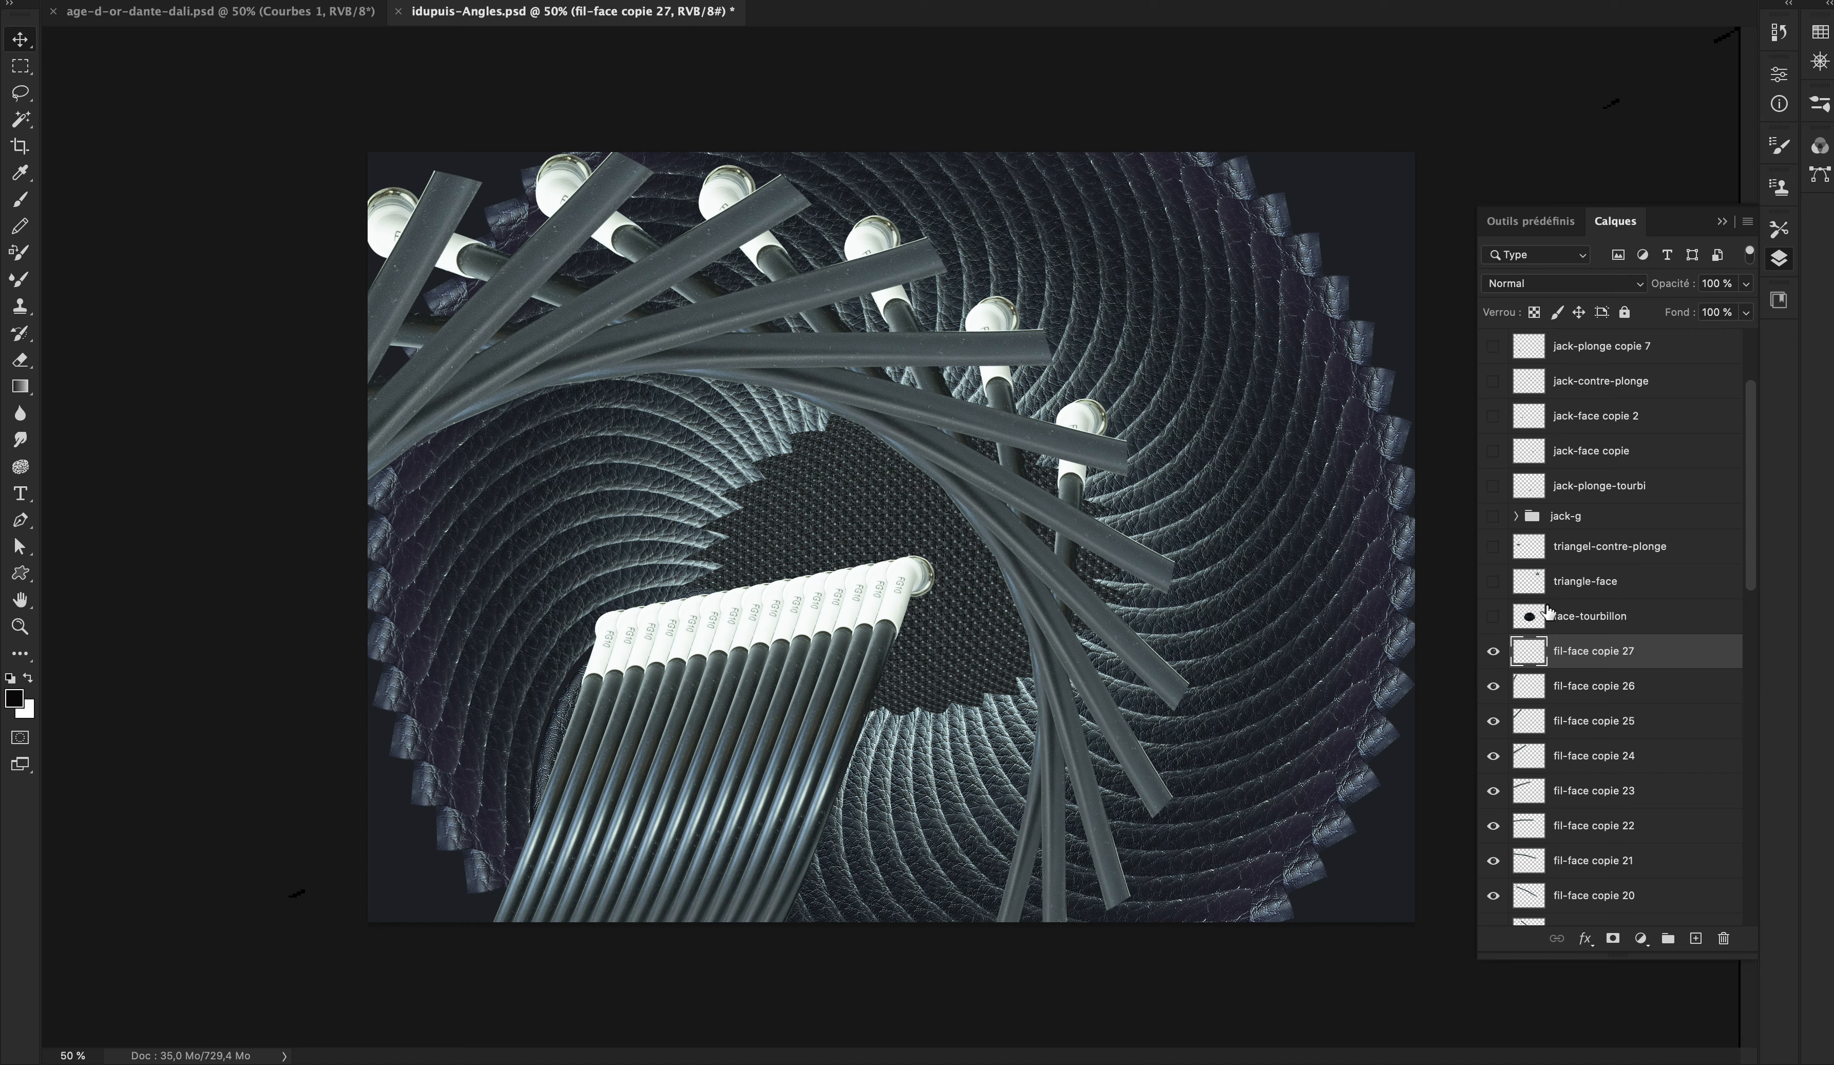
Step: Show the face-tourbillon layer to preview the finished spiral disc, and hide it again
click(1493, 615)
click(1600, 623)
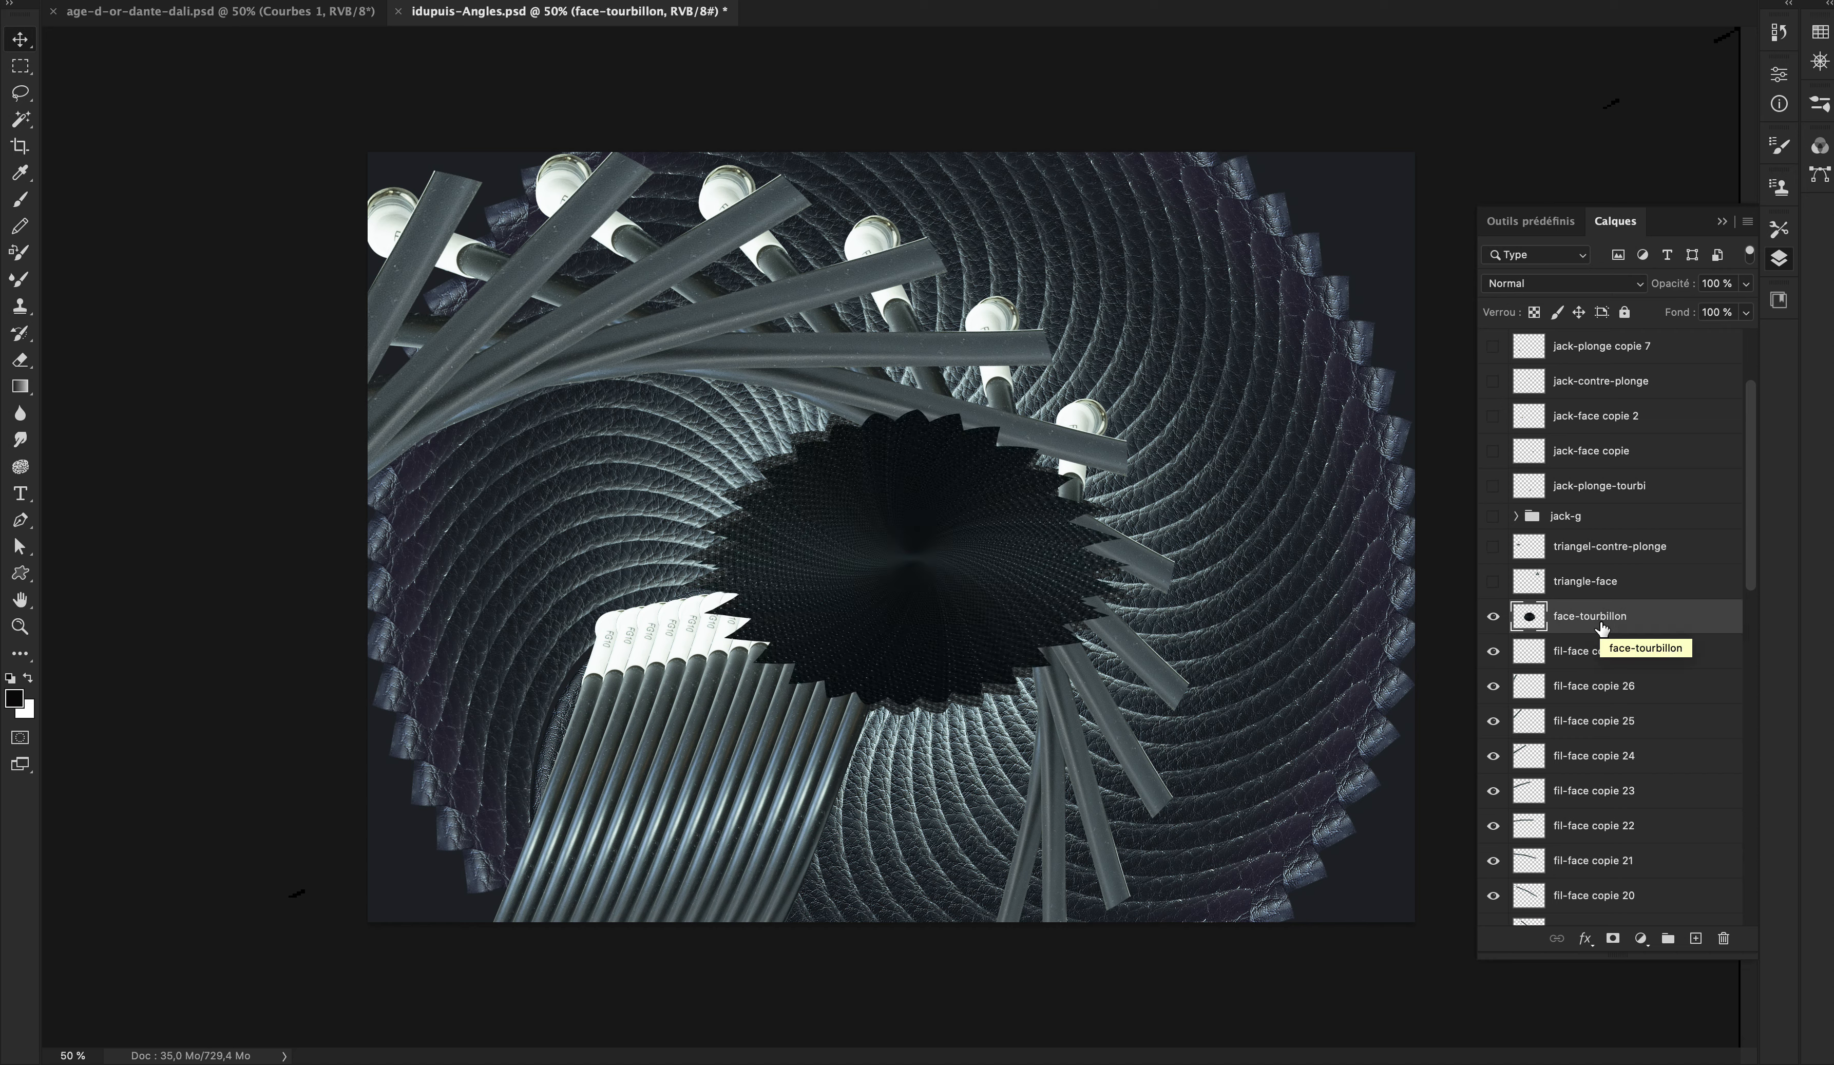
click(1493, 616)
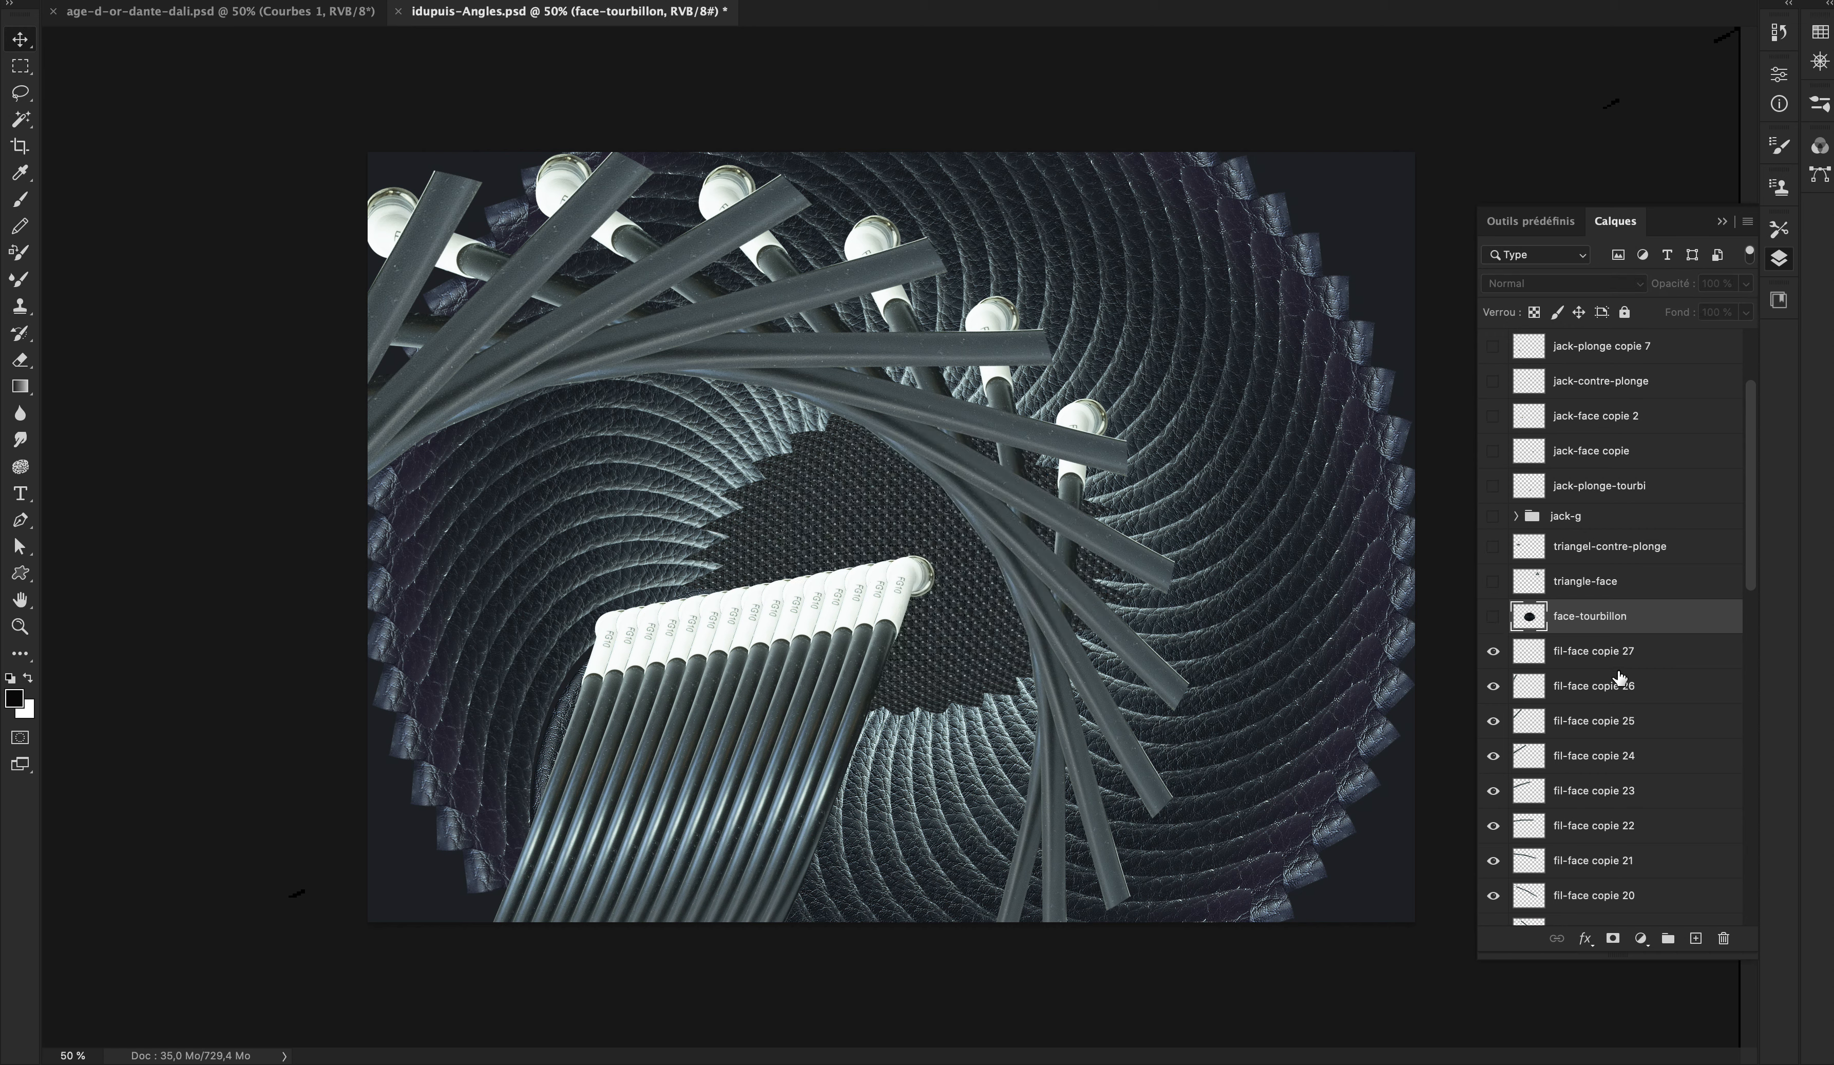
Step: Free-transform the face disc layer: rotate it slightly counter-clockwise and shrink it a little about its centre
scroll(1620, 678, down, 15)
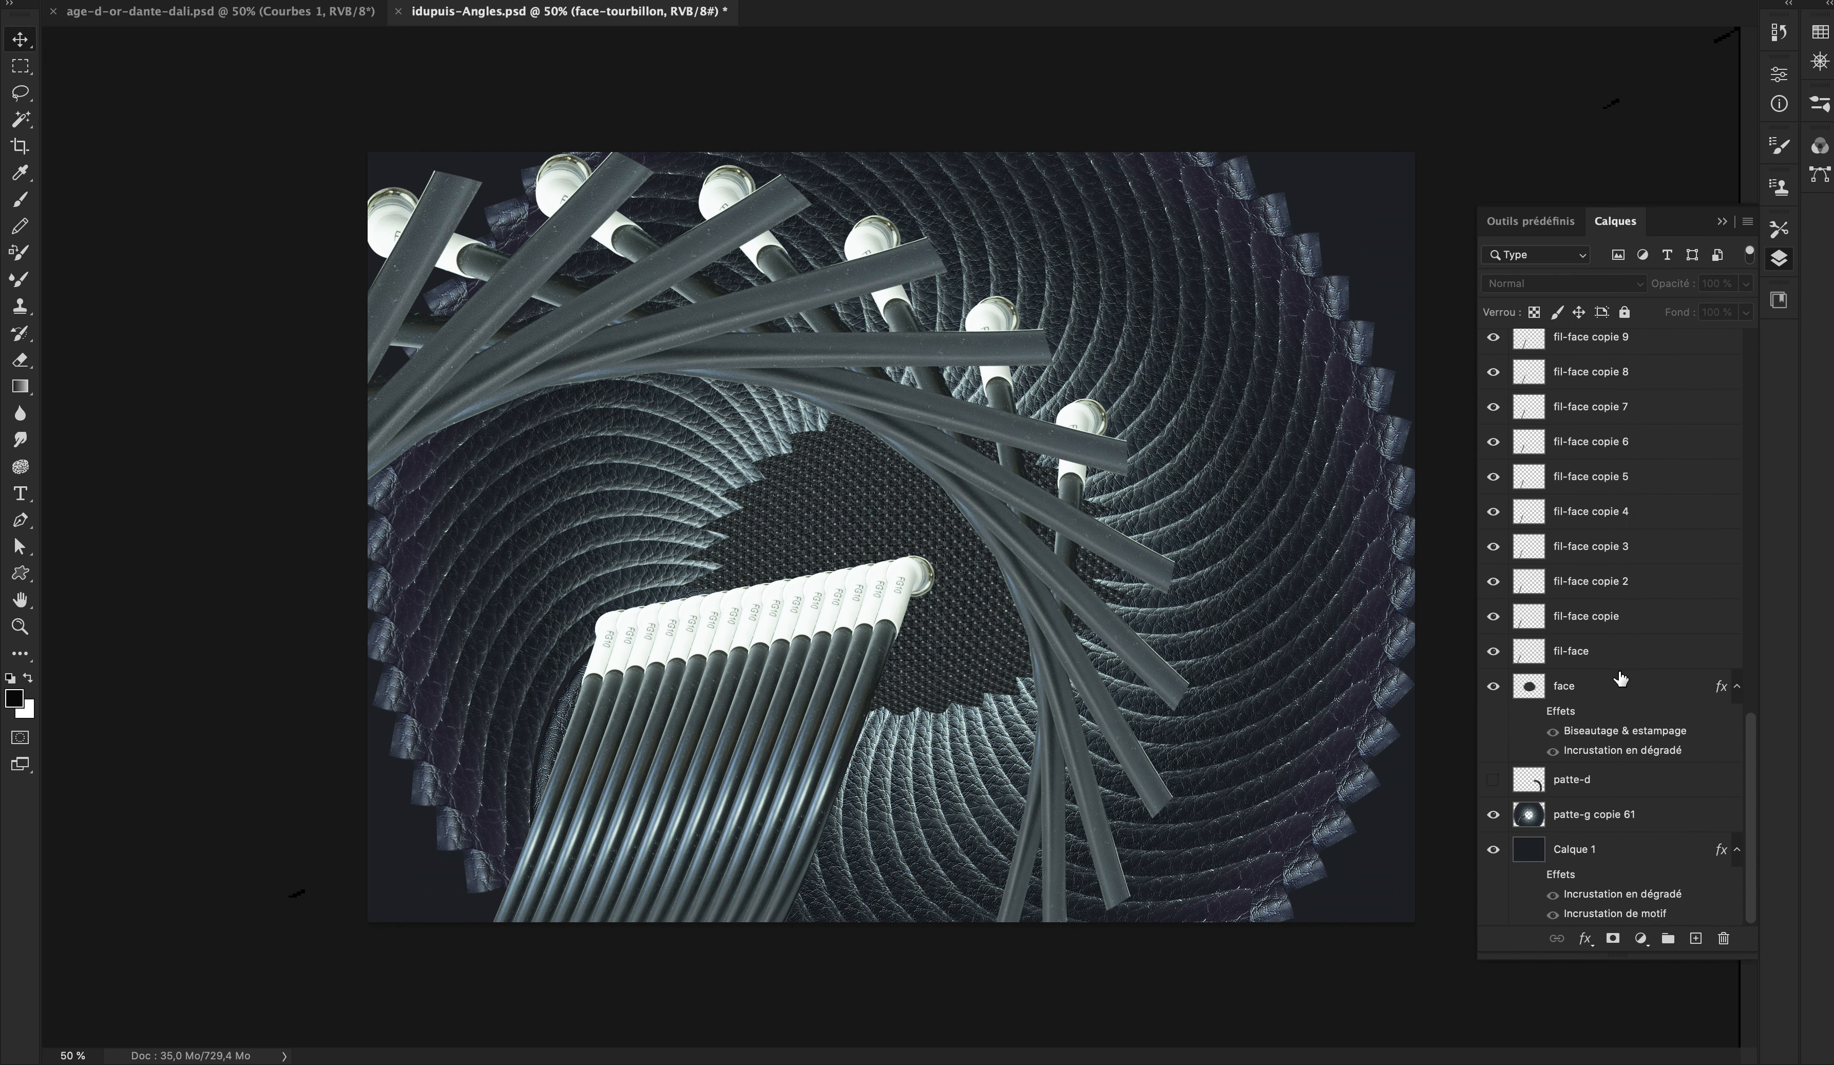
click(1583, 699)
click(1494, 689)
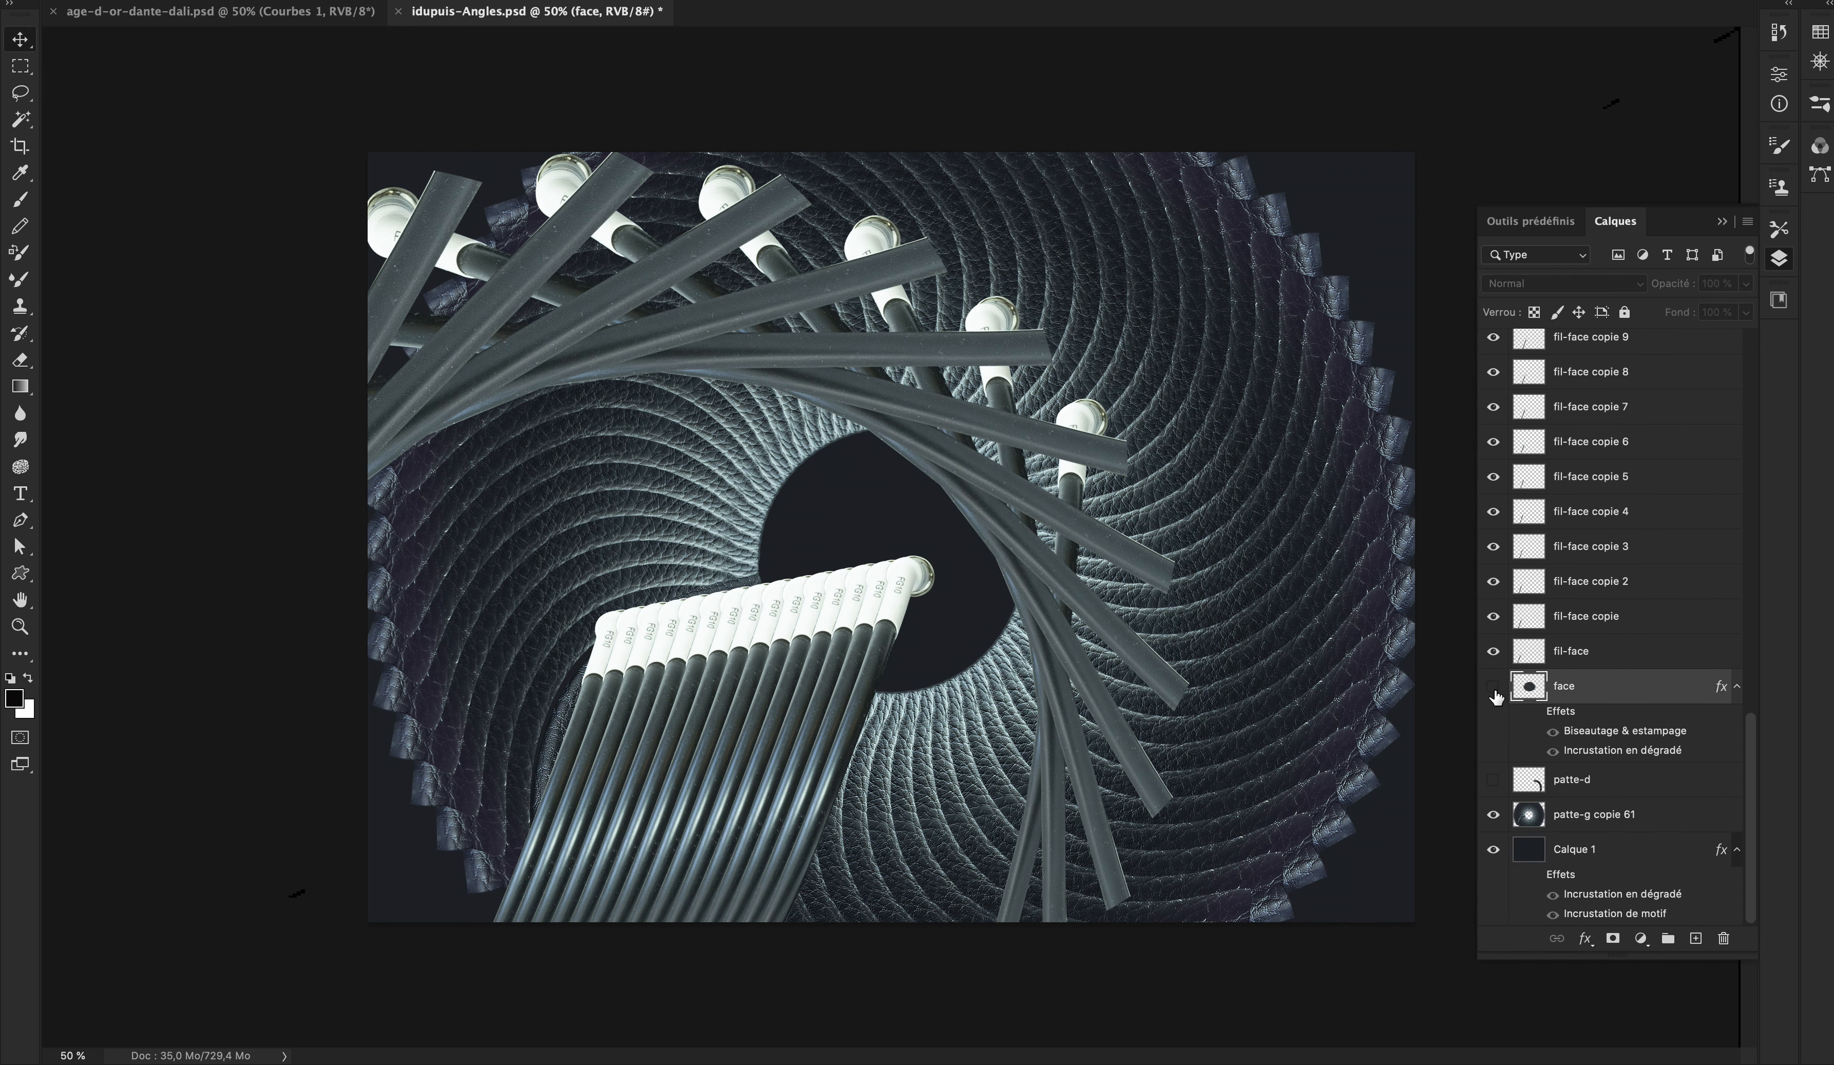
click(1493, 689)
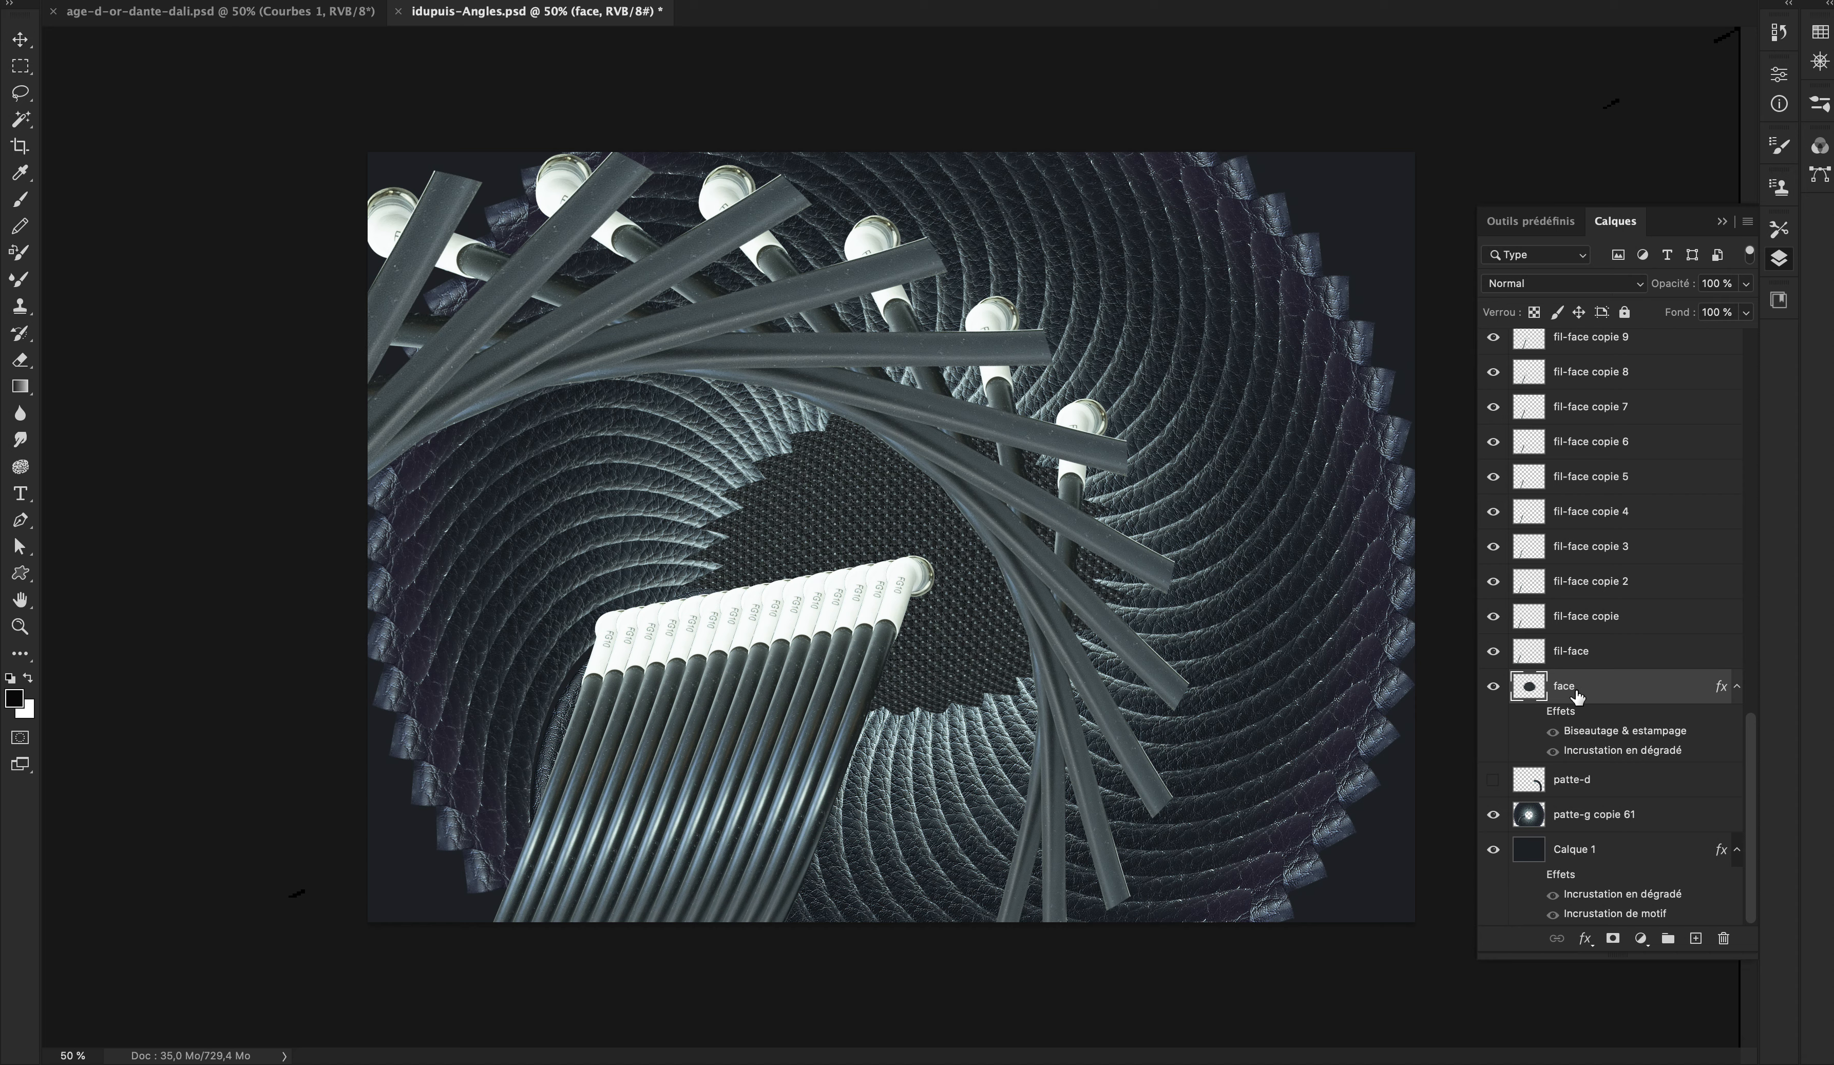
key(ctrl+t)
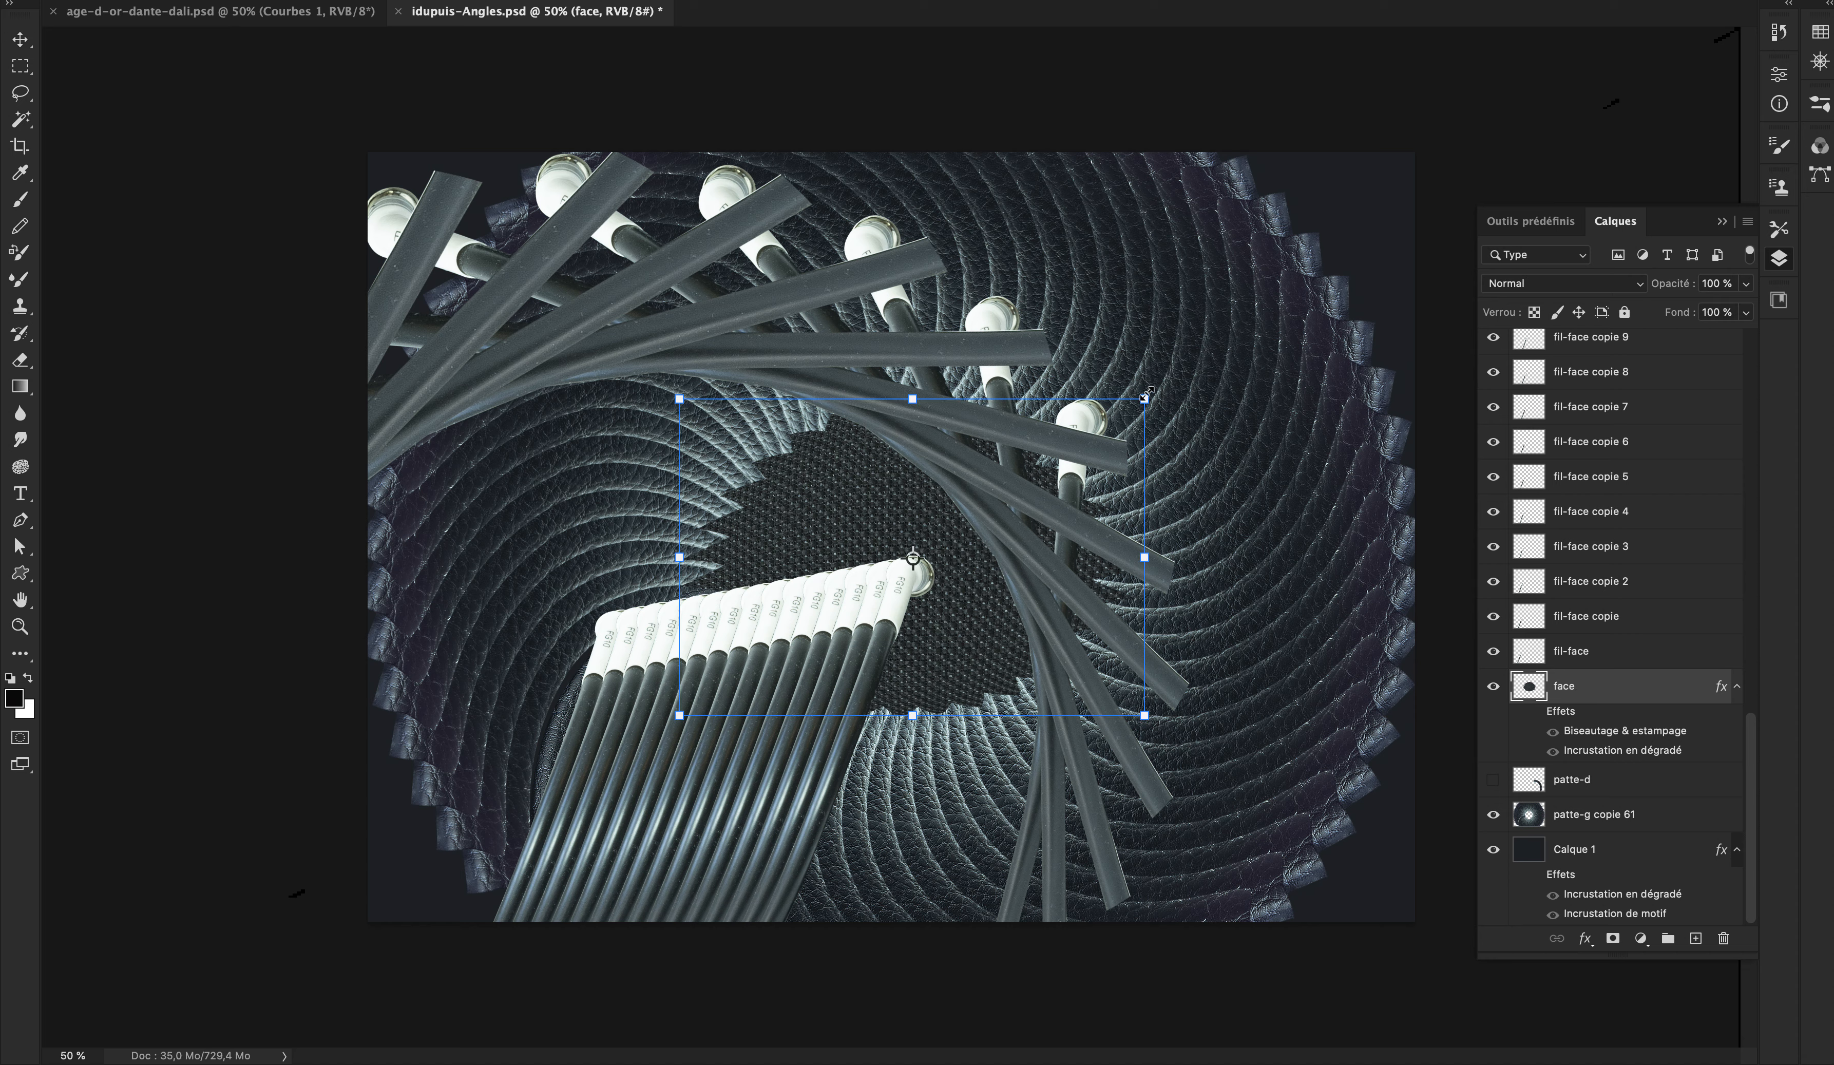
mouse_move(1145, 397)
mouse_down()
mouse_move(1132, 407)
mouse_move(1174, 357)
mouse_move(1133, 381)
mouse_up()
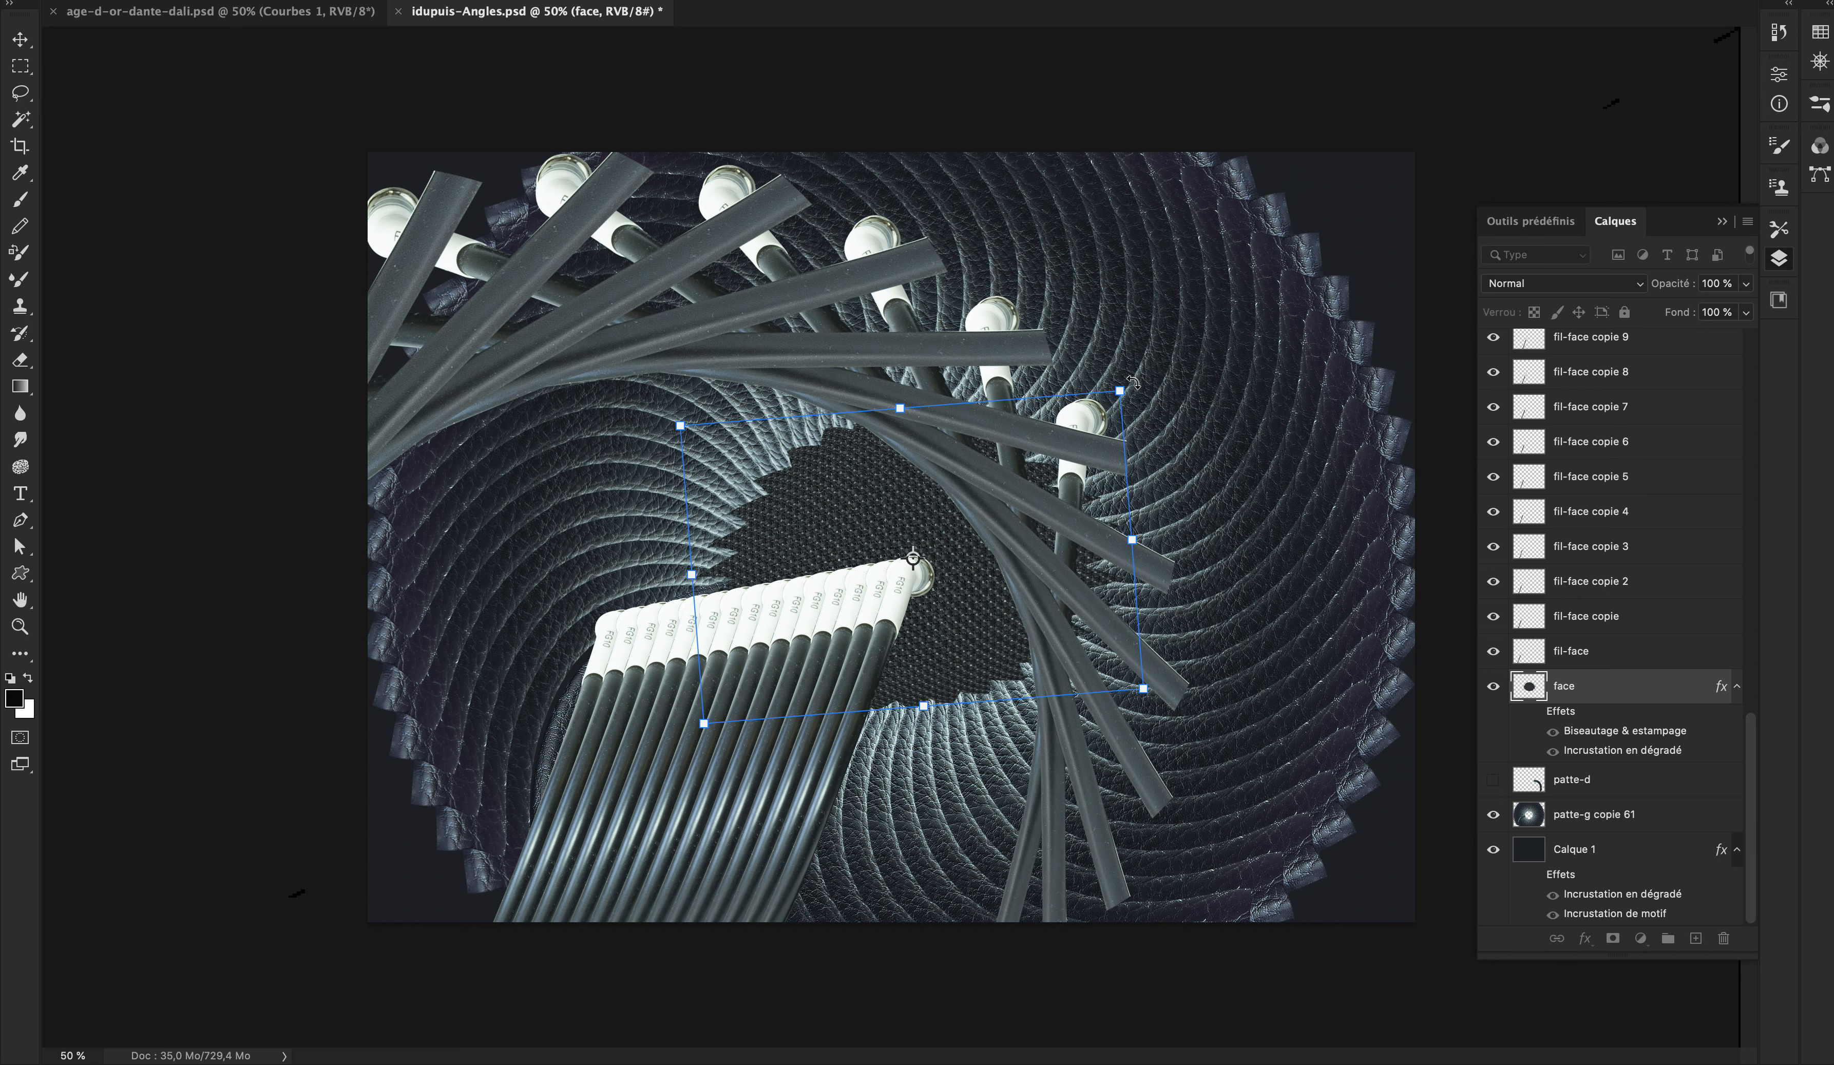
key(Return)
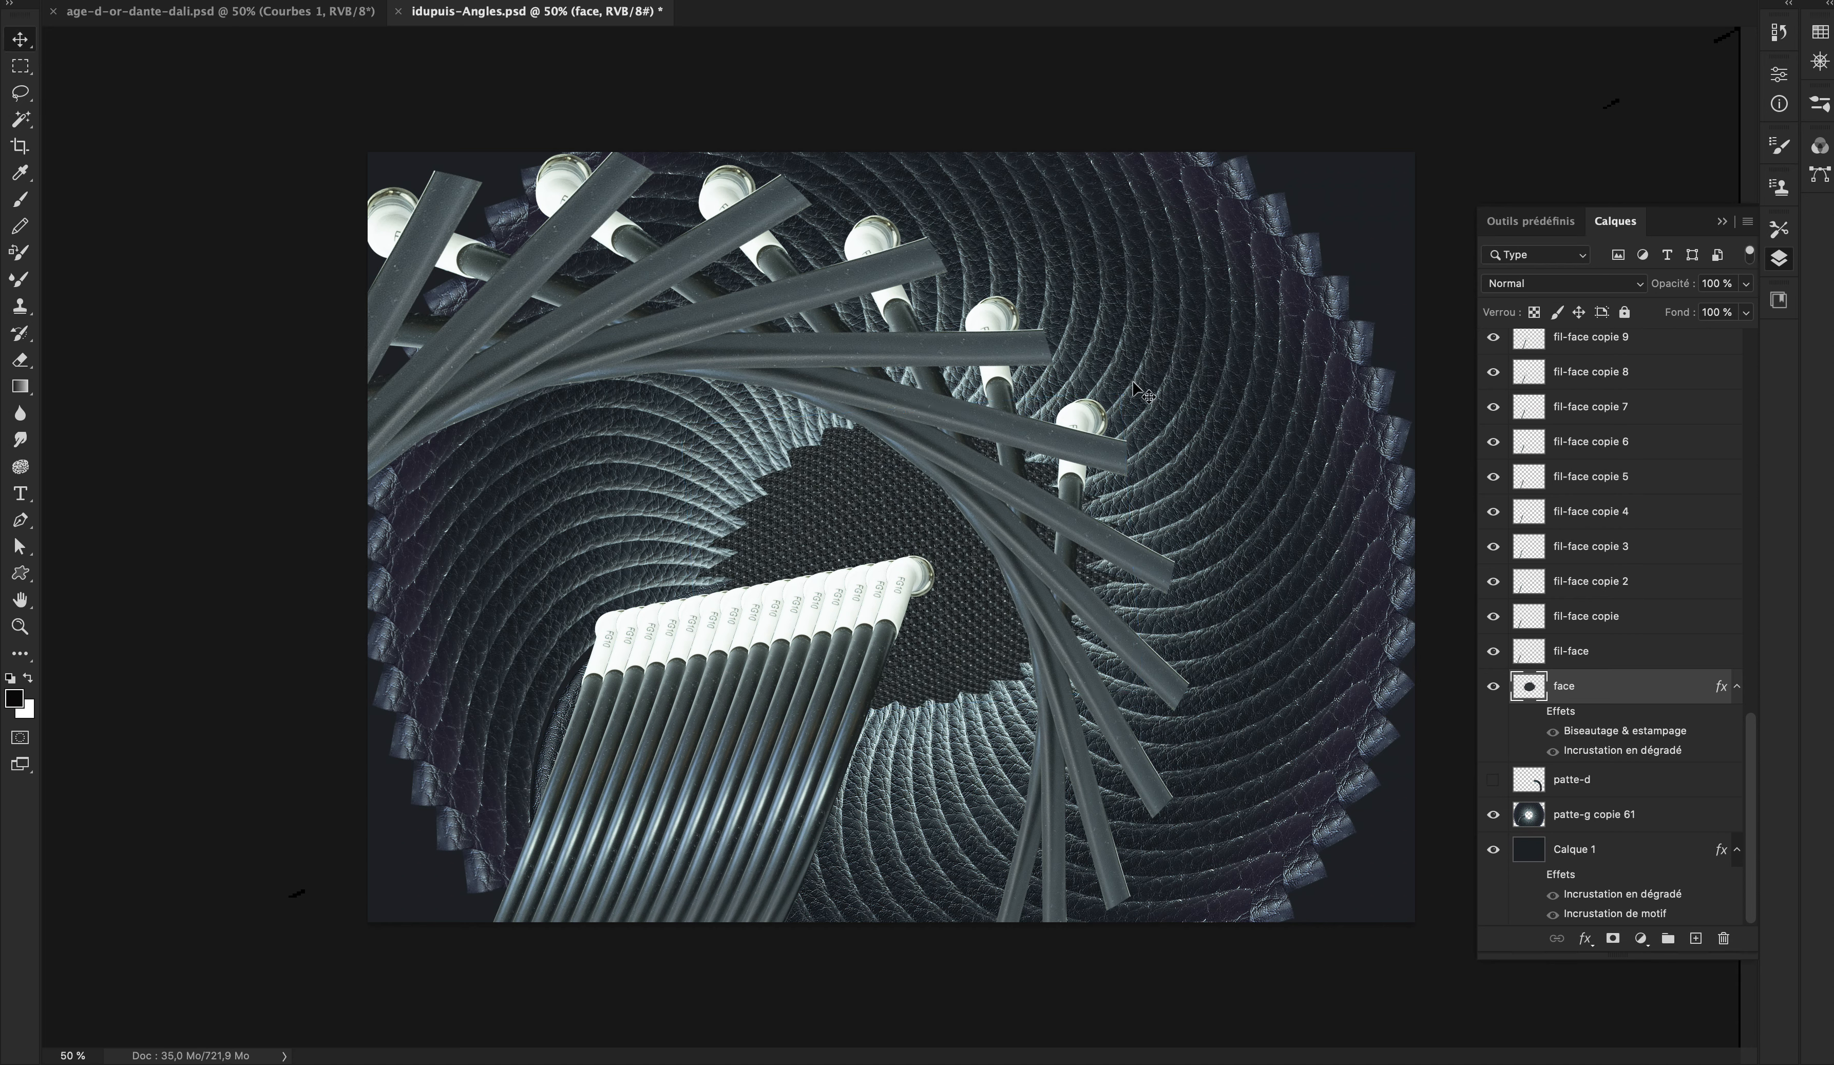
Step: Repeat the rotation and reduction with duplication to build a spiral of 25 progressively smaller copies of the face disc
key(super+alt+shift+t)
key(super+alt+shift+t)
key(super+alt+shift+t)
key(super+alt+shift+t)
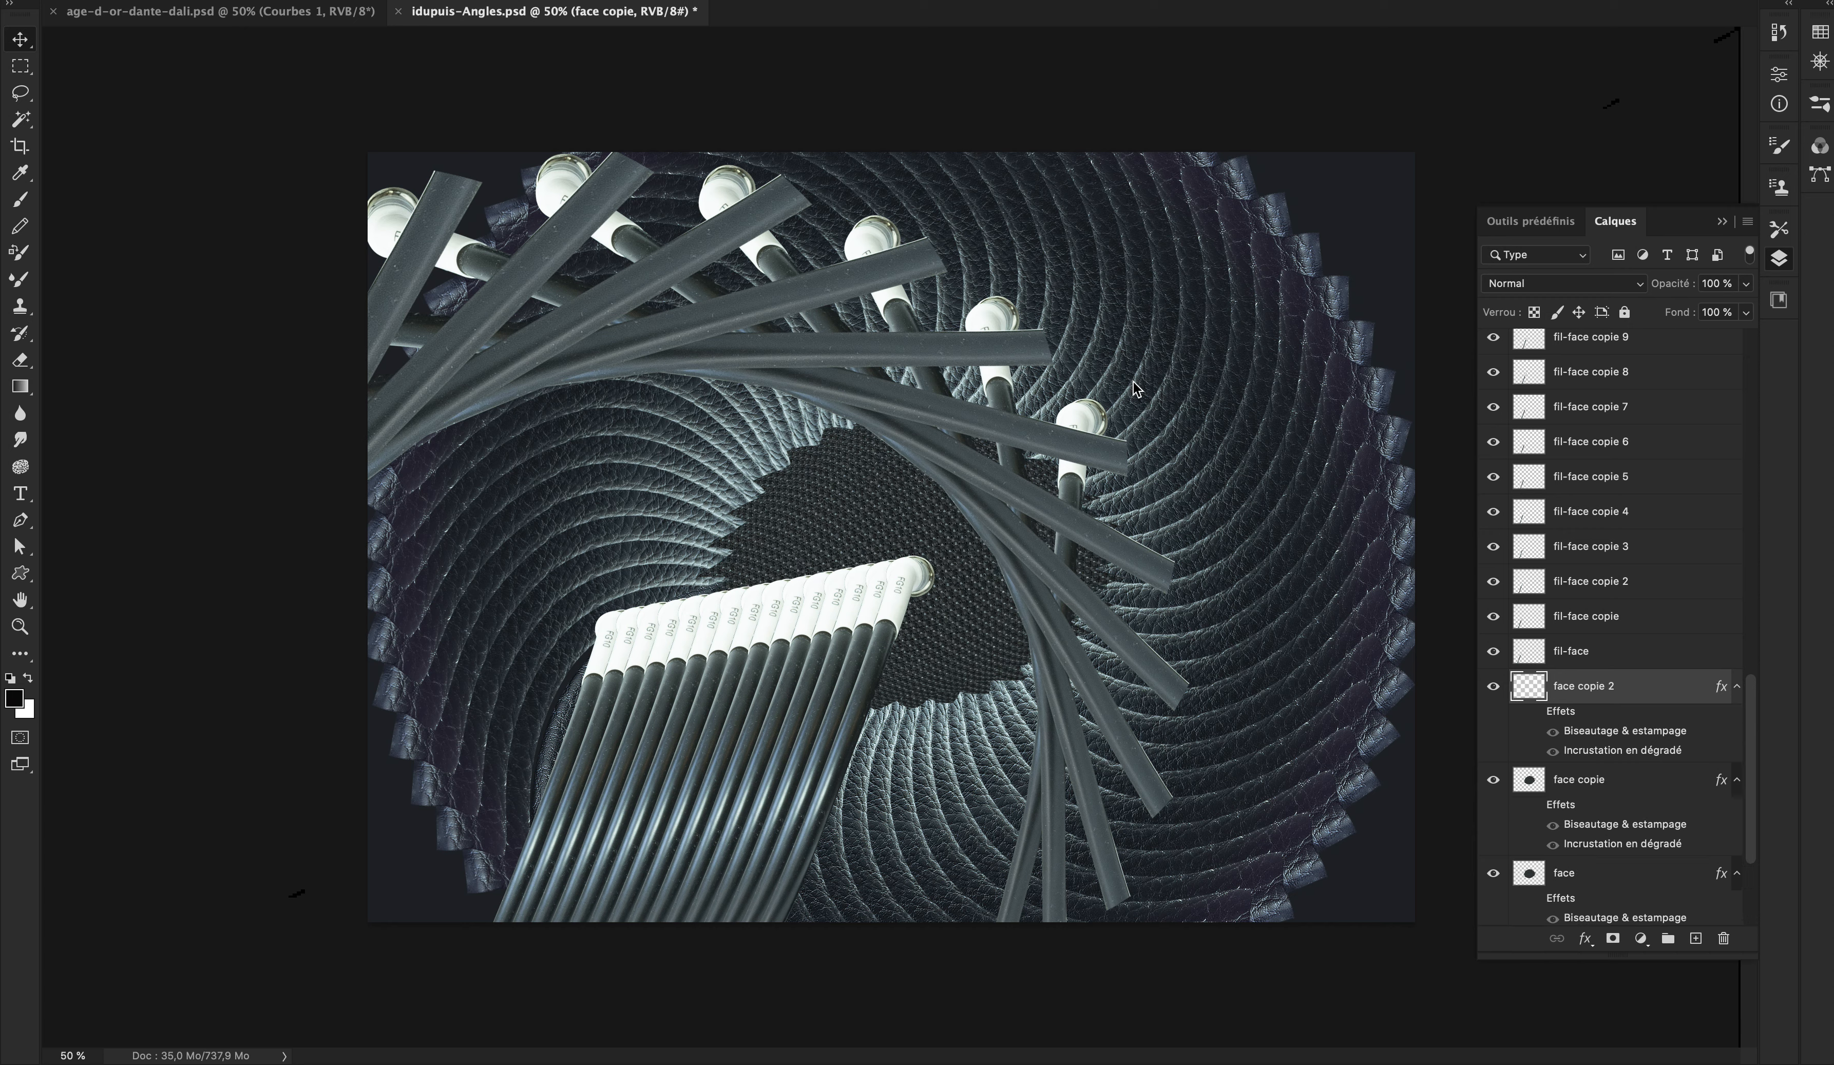
key(super+alt+shift+t)
key(super+alt+shift+t)
key(super+alt+shift+t)
key(super+alt+shift+t)
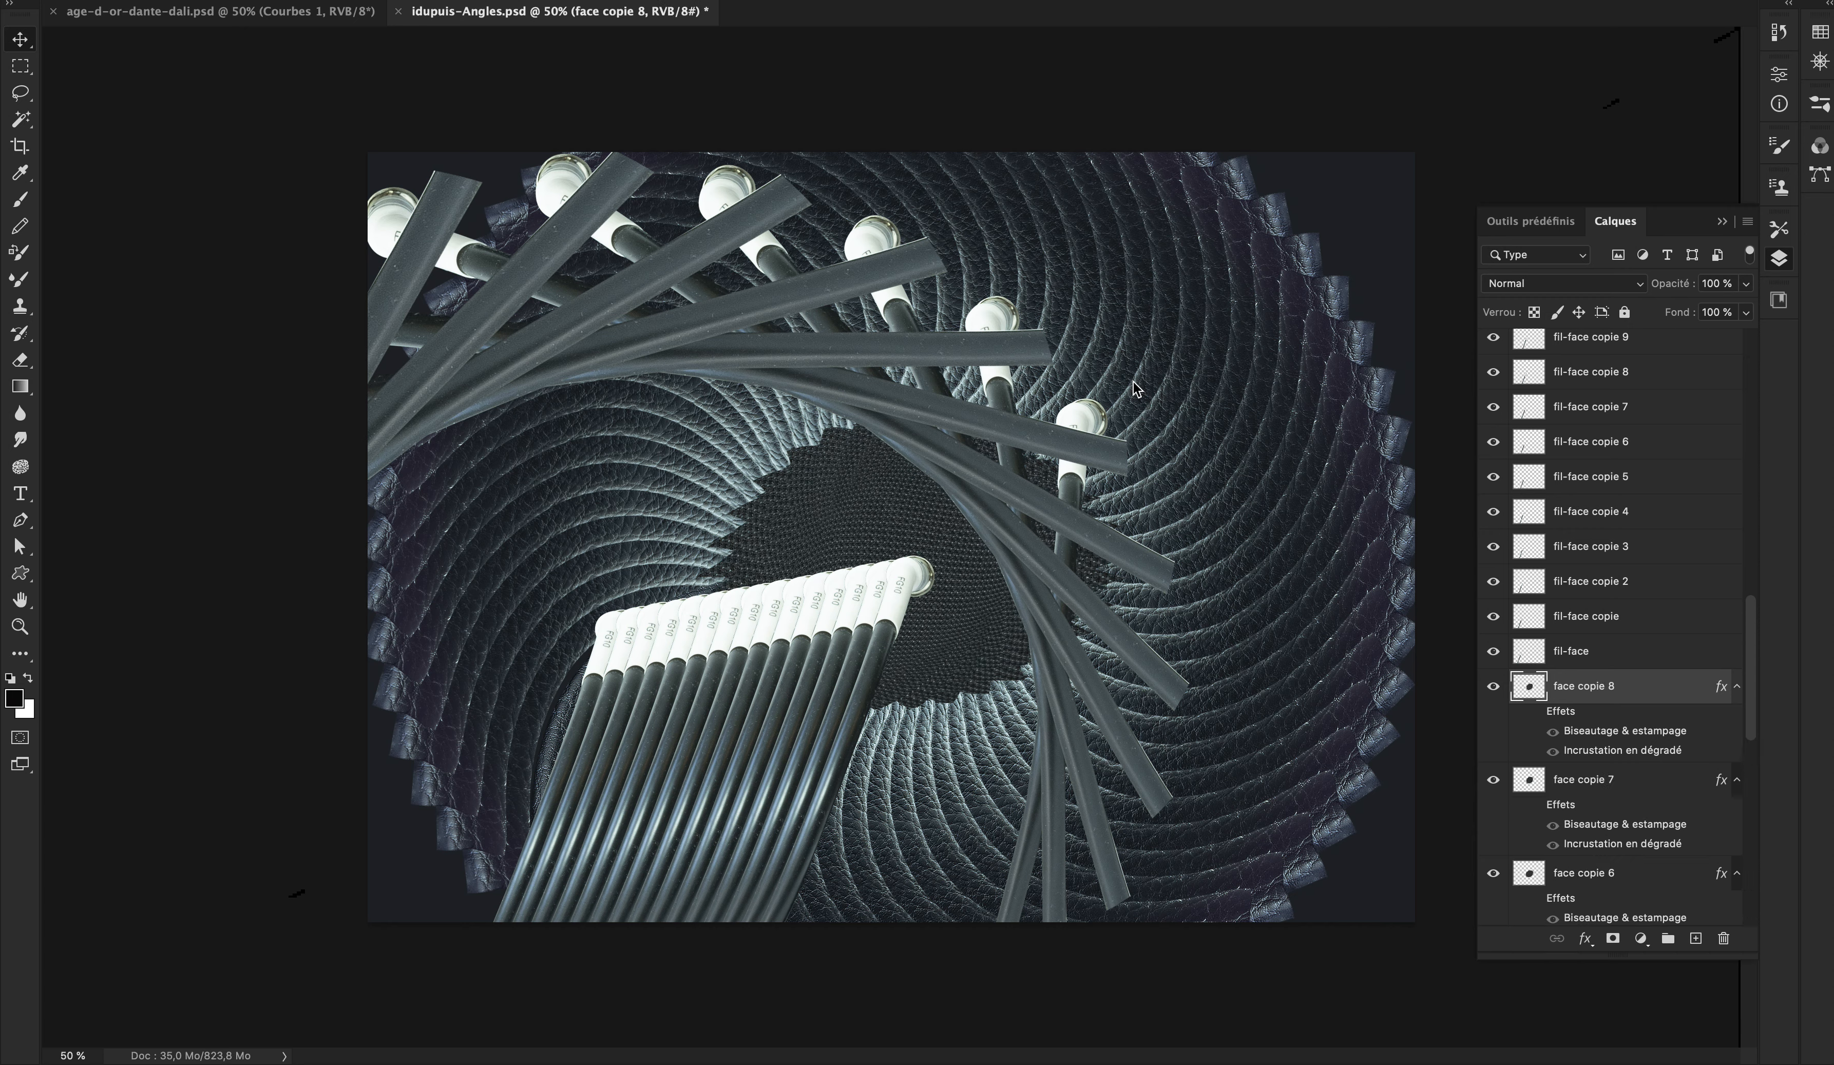
key(super+alt+shift+t)
key(super+alt+shift+t)
key(super+alt+shift+t)
key(super+alt+shift+t)
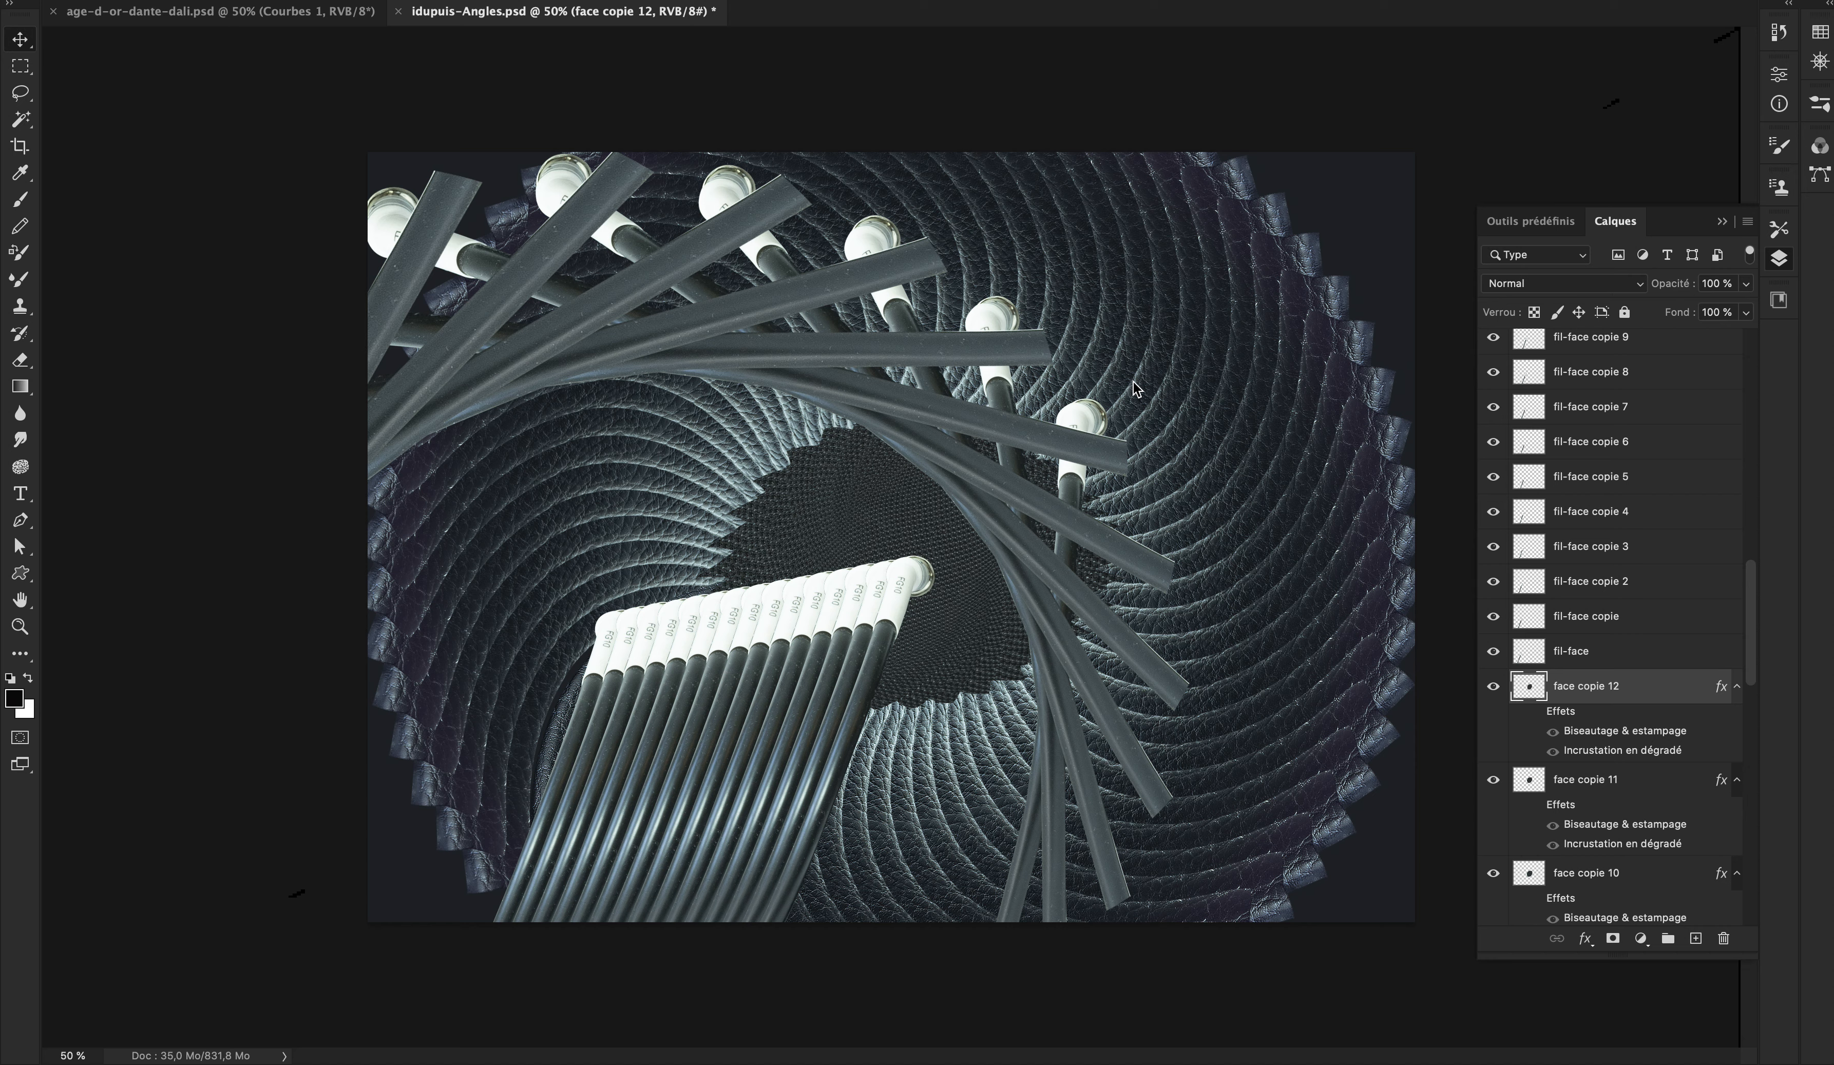
key(super+alt+shift+t)
key(super+alt+shift+t)
key(super+alt+shift+t)
key(super+alt+shift+t)
key(super+alt+shift+t)
key(super+alt+shift+t)
key(super+alt+shift+t)
key(super+alt+shift+t)
key(super+alt+shift+t)
key(super+alt+shift+t)
key(super+alt+shift+t)
key(super+alt+shift+t)
key(super+alt+shift+t)
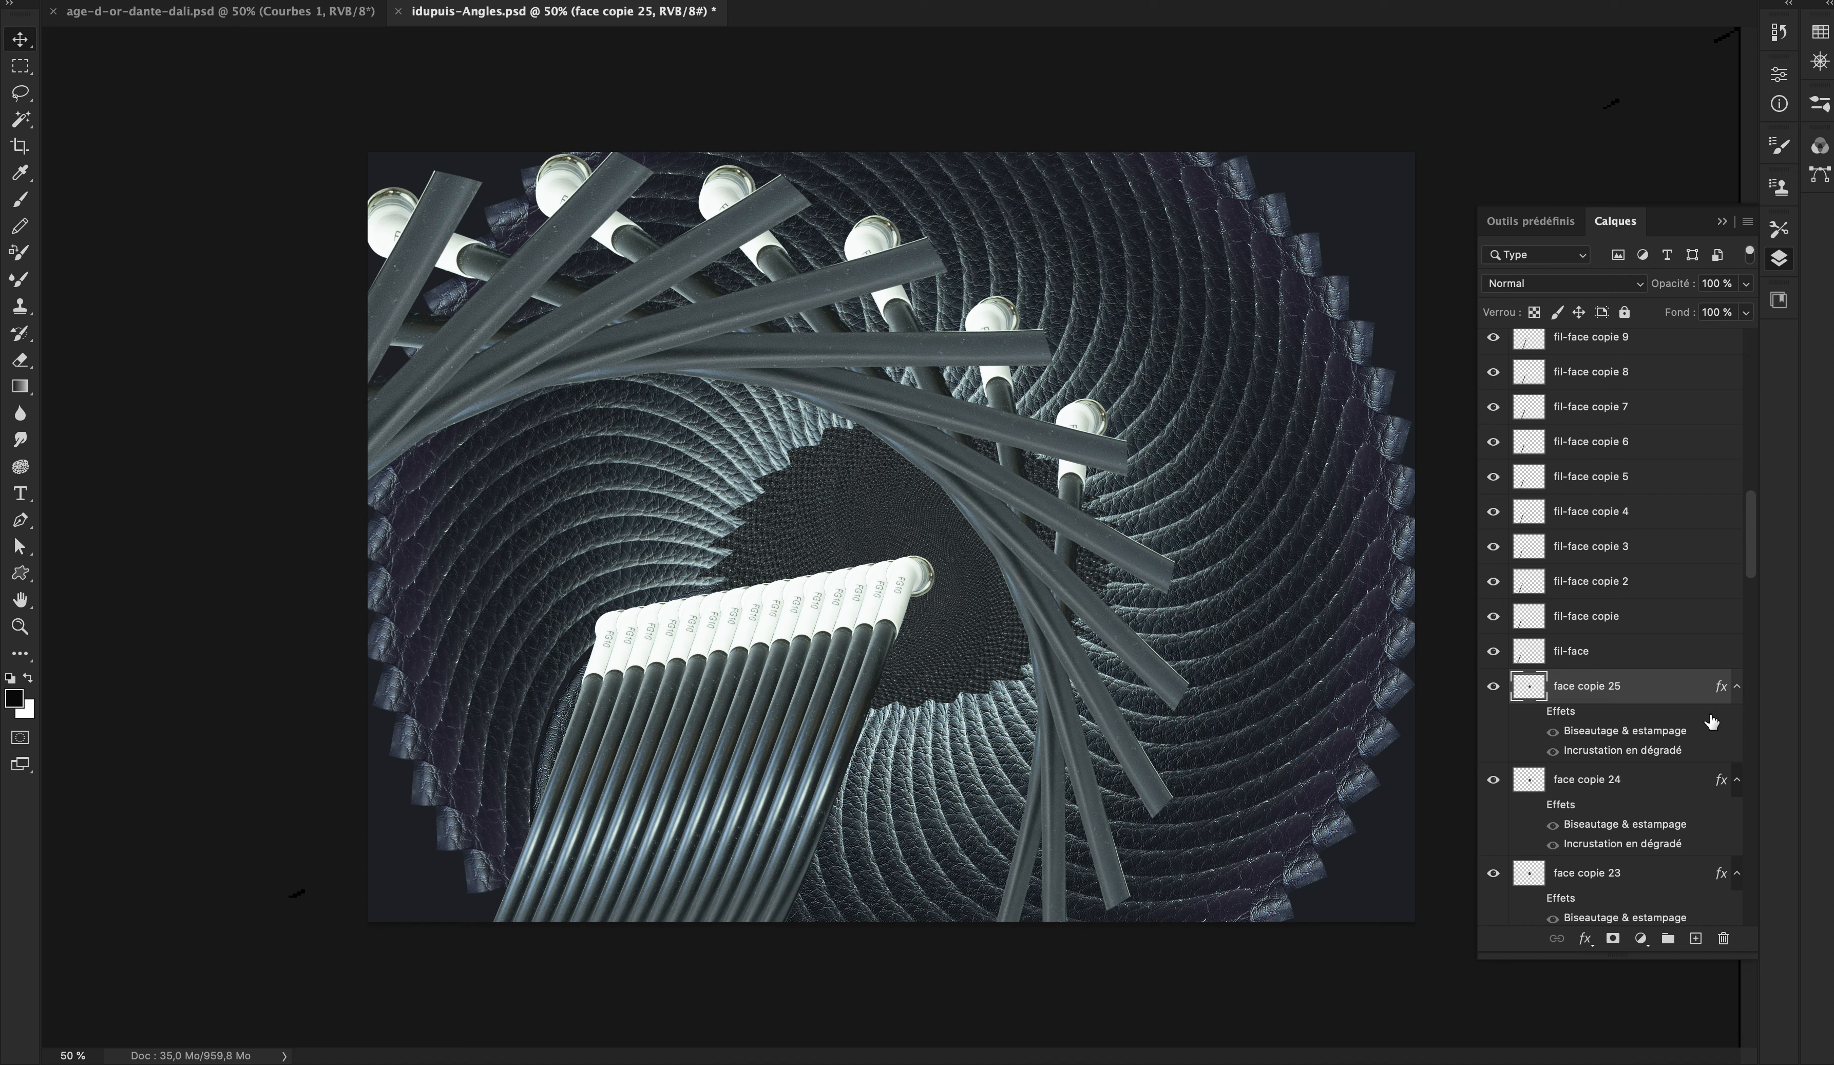
Step: Select all the disc layers from face copie 25 down to face and merge them into one layer
scroll(1712, 722, down, 20)
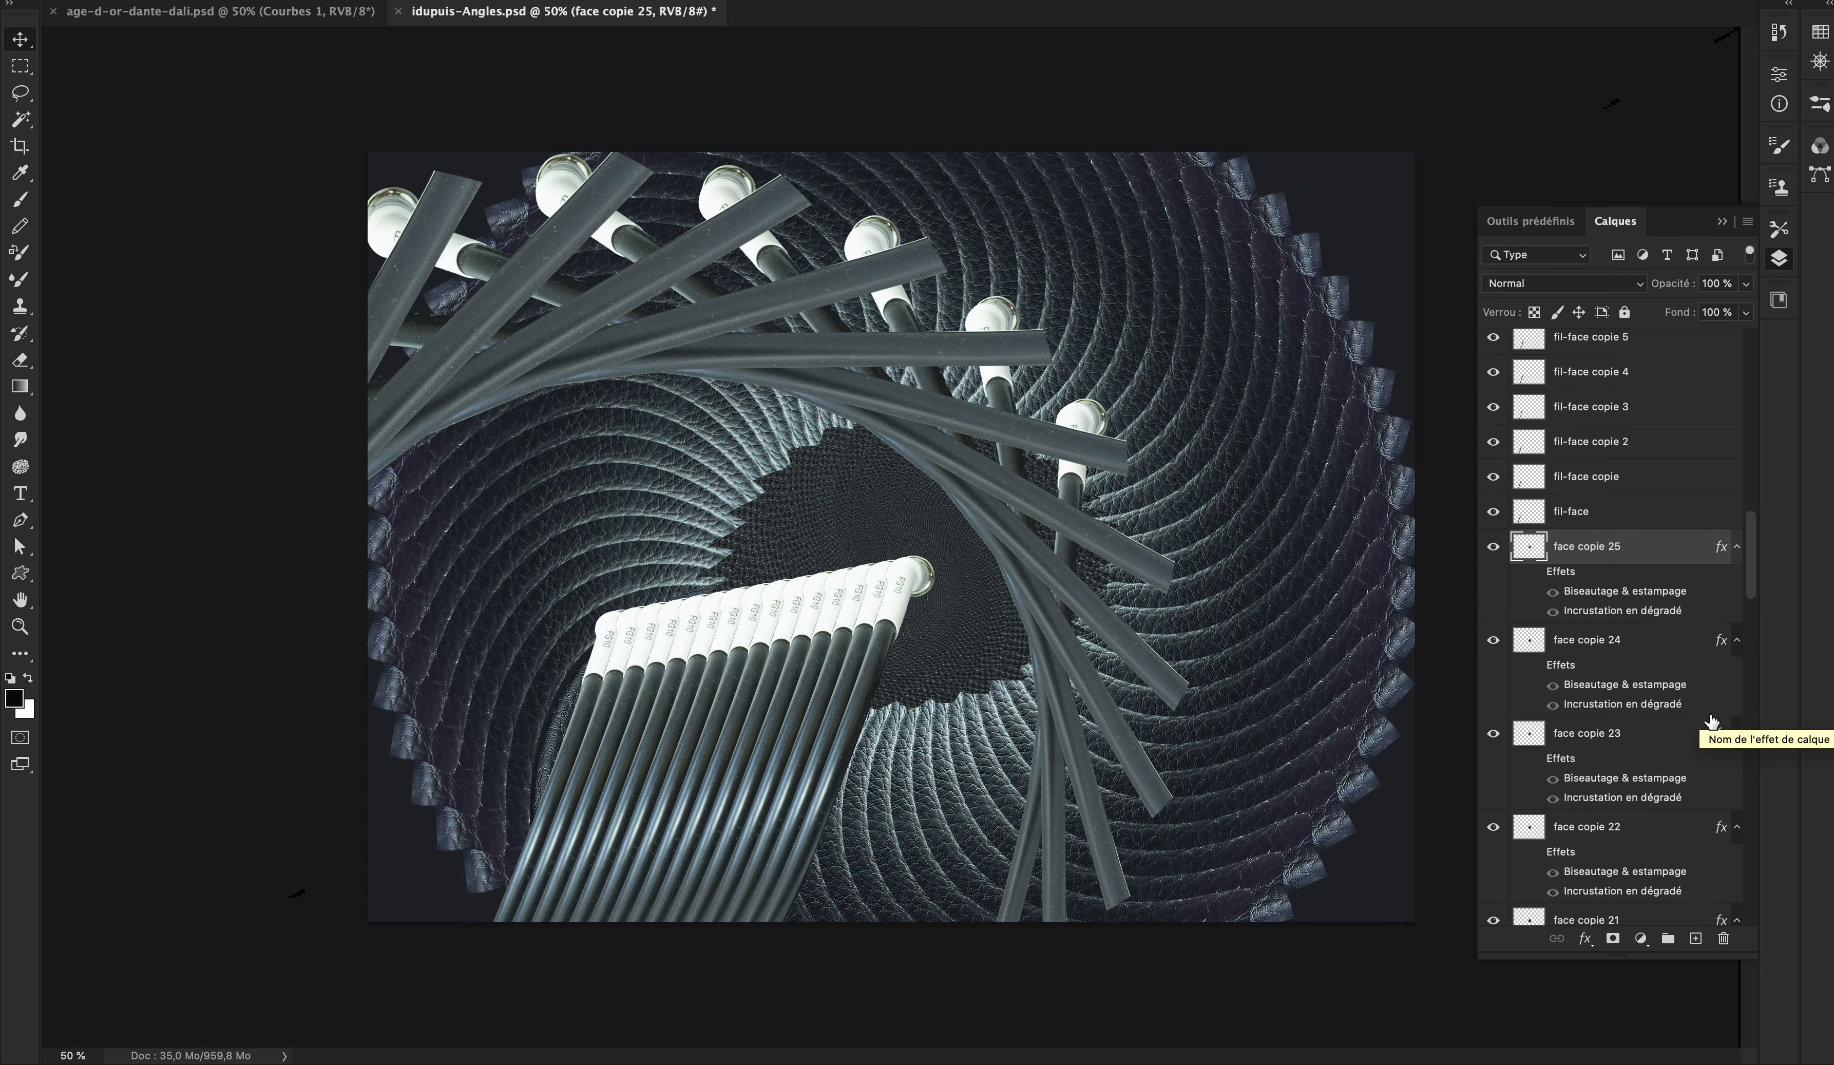
scroll(1712, 722, down, 15)
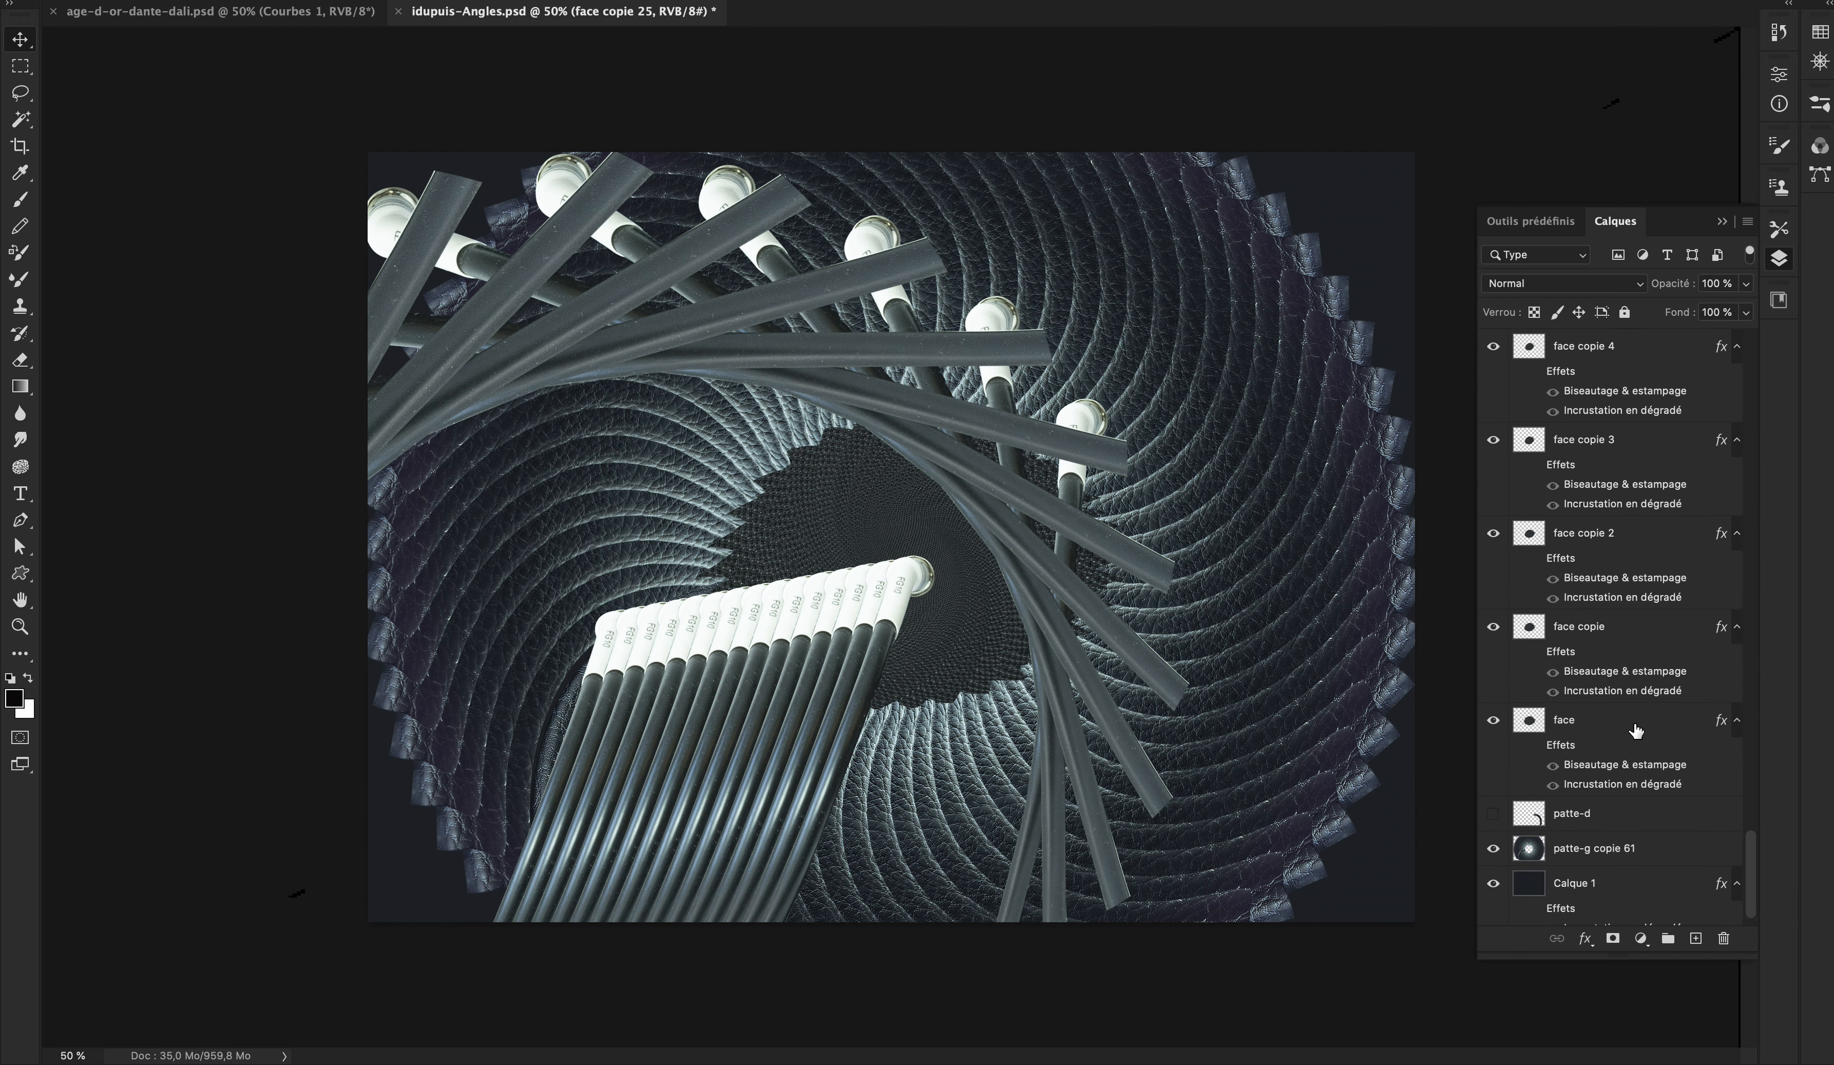
scroll(1636, 730, up, 20)
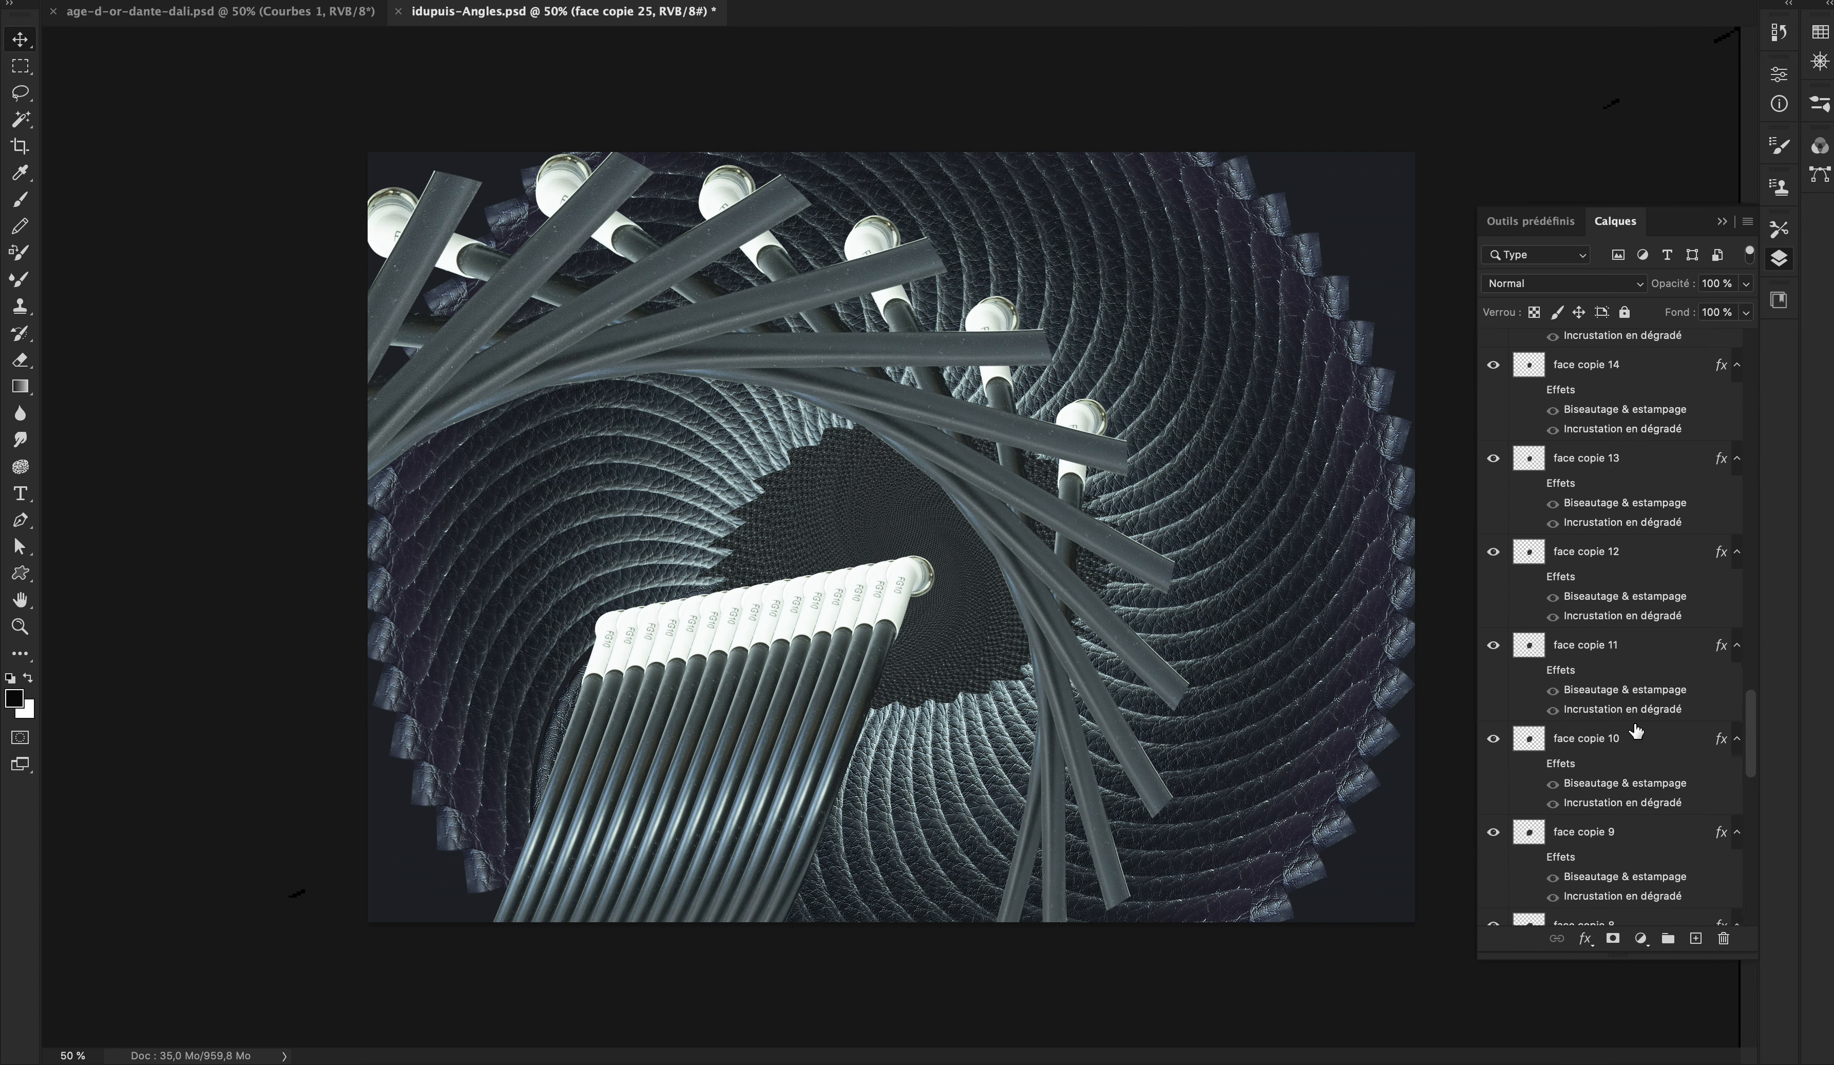
scroll(1636, 731, up, 3)
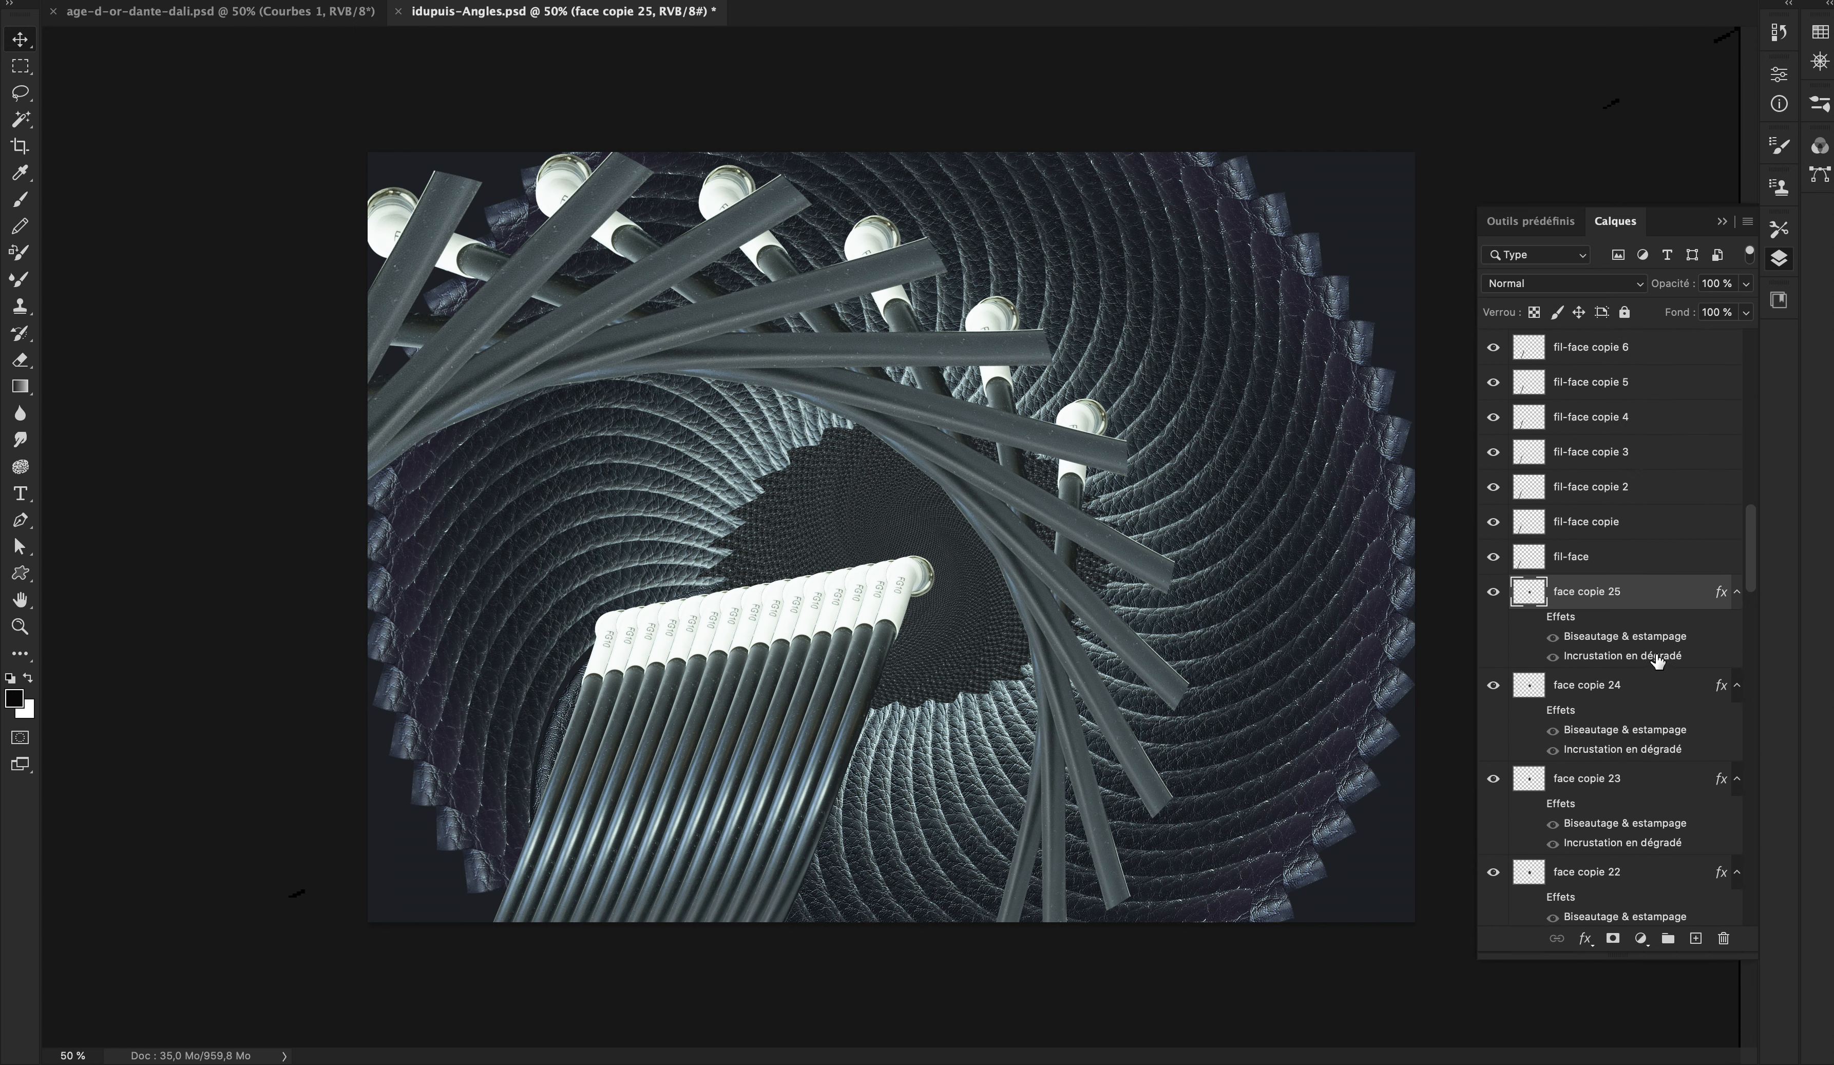
scroll(1658, 648, down, 10)
scroll(1659, 647, down, 15)
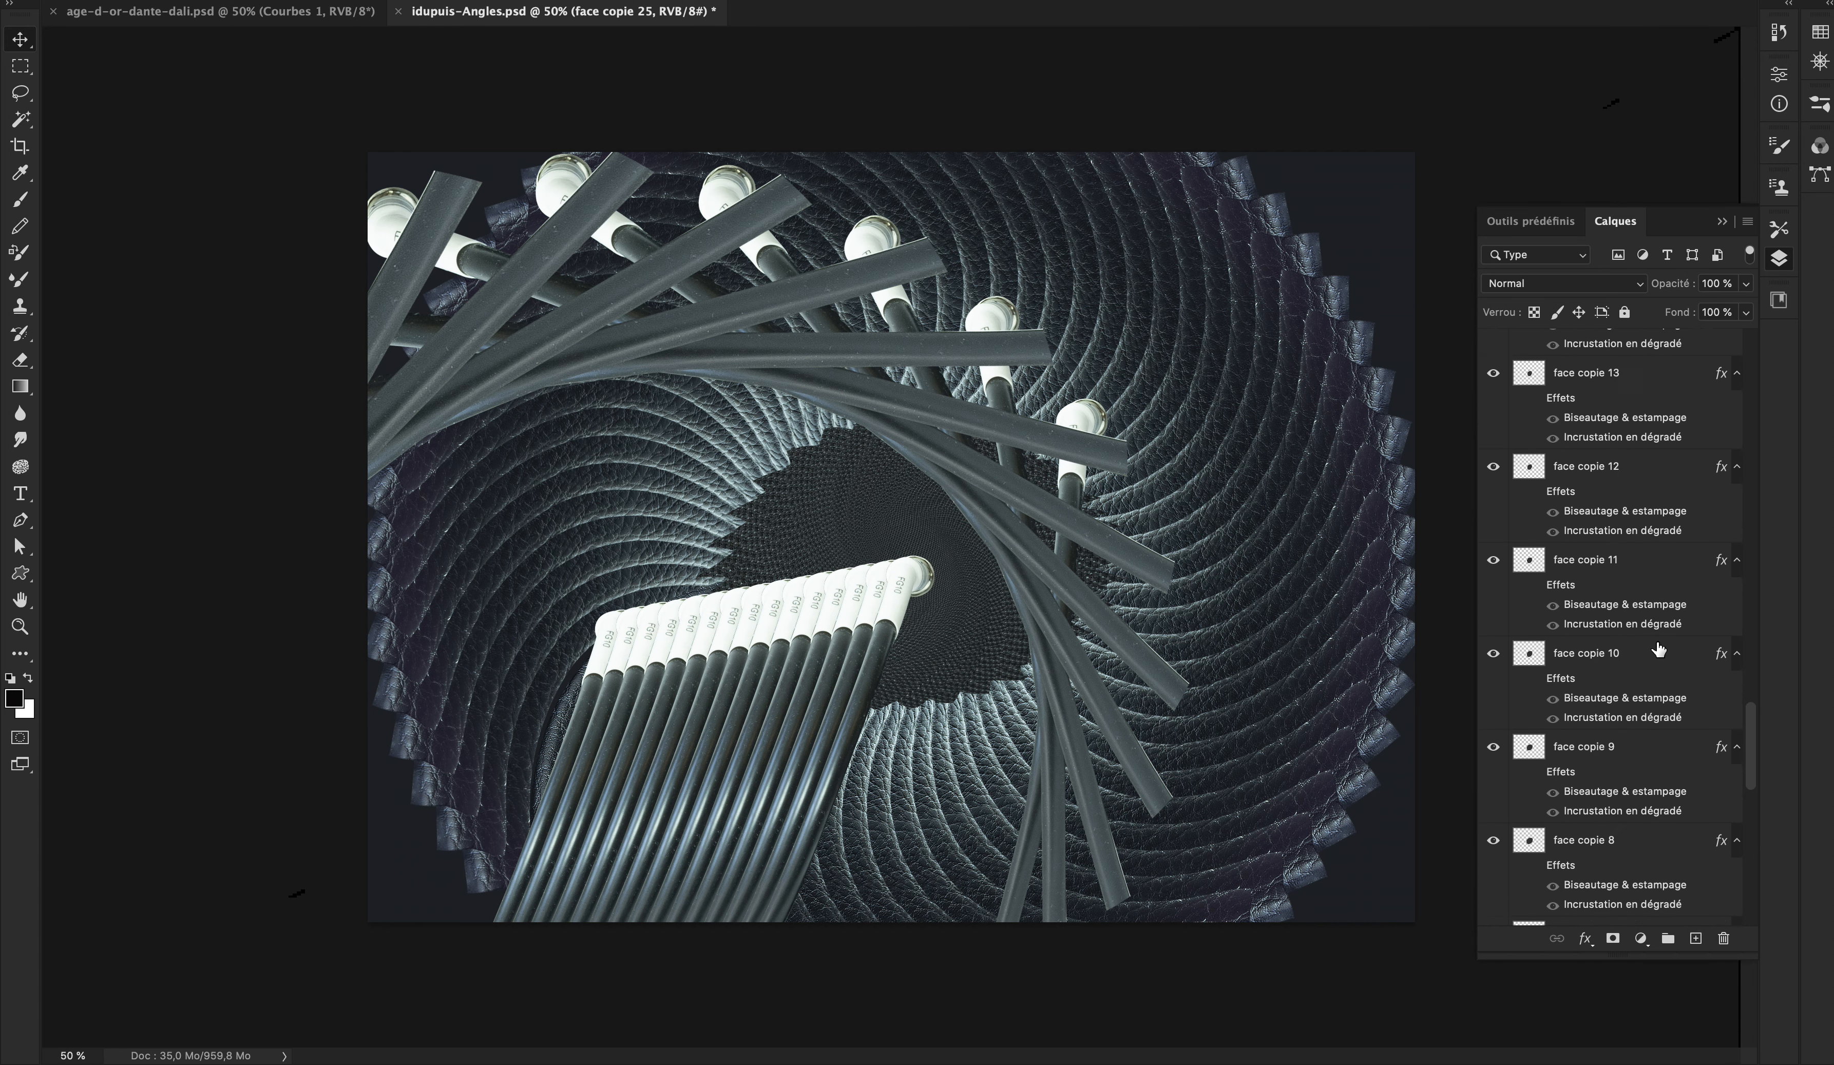
scroll(1658, 648, down, 1)
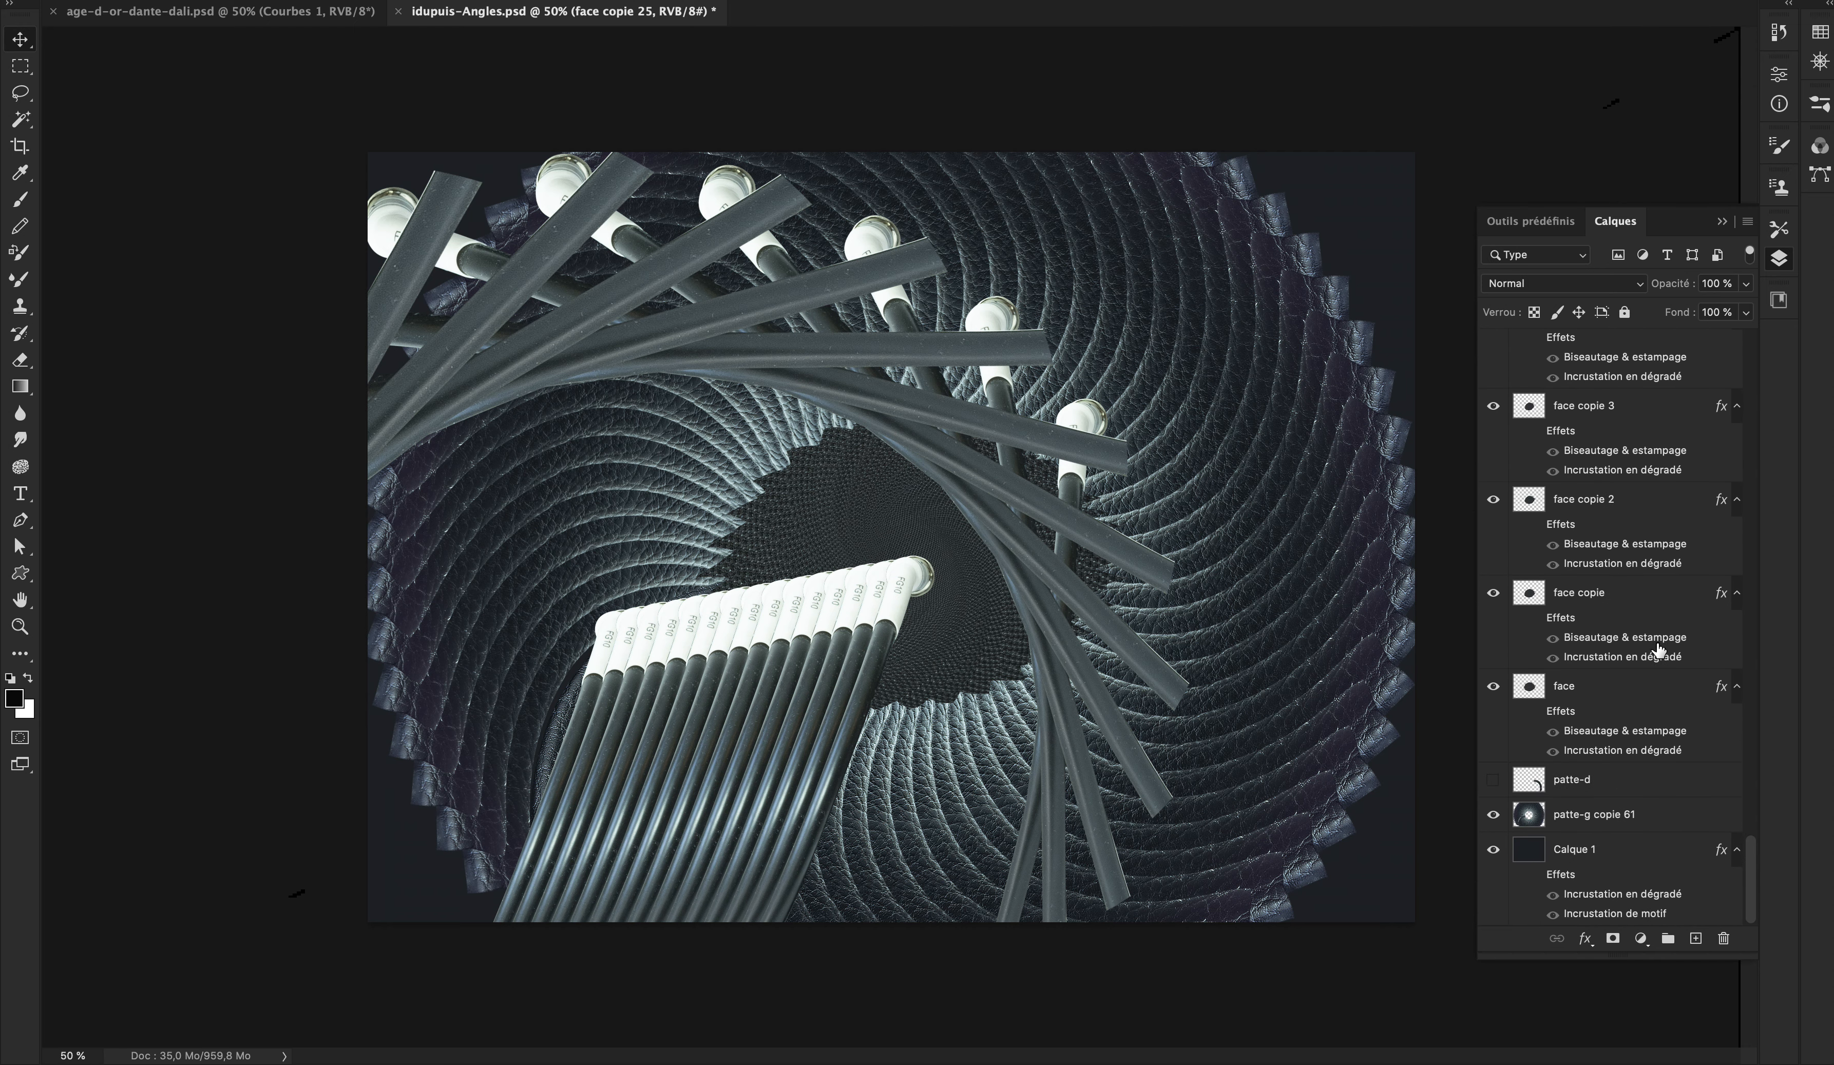
shift+click(1627, 692)
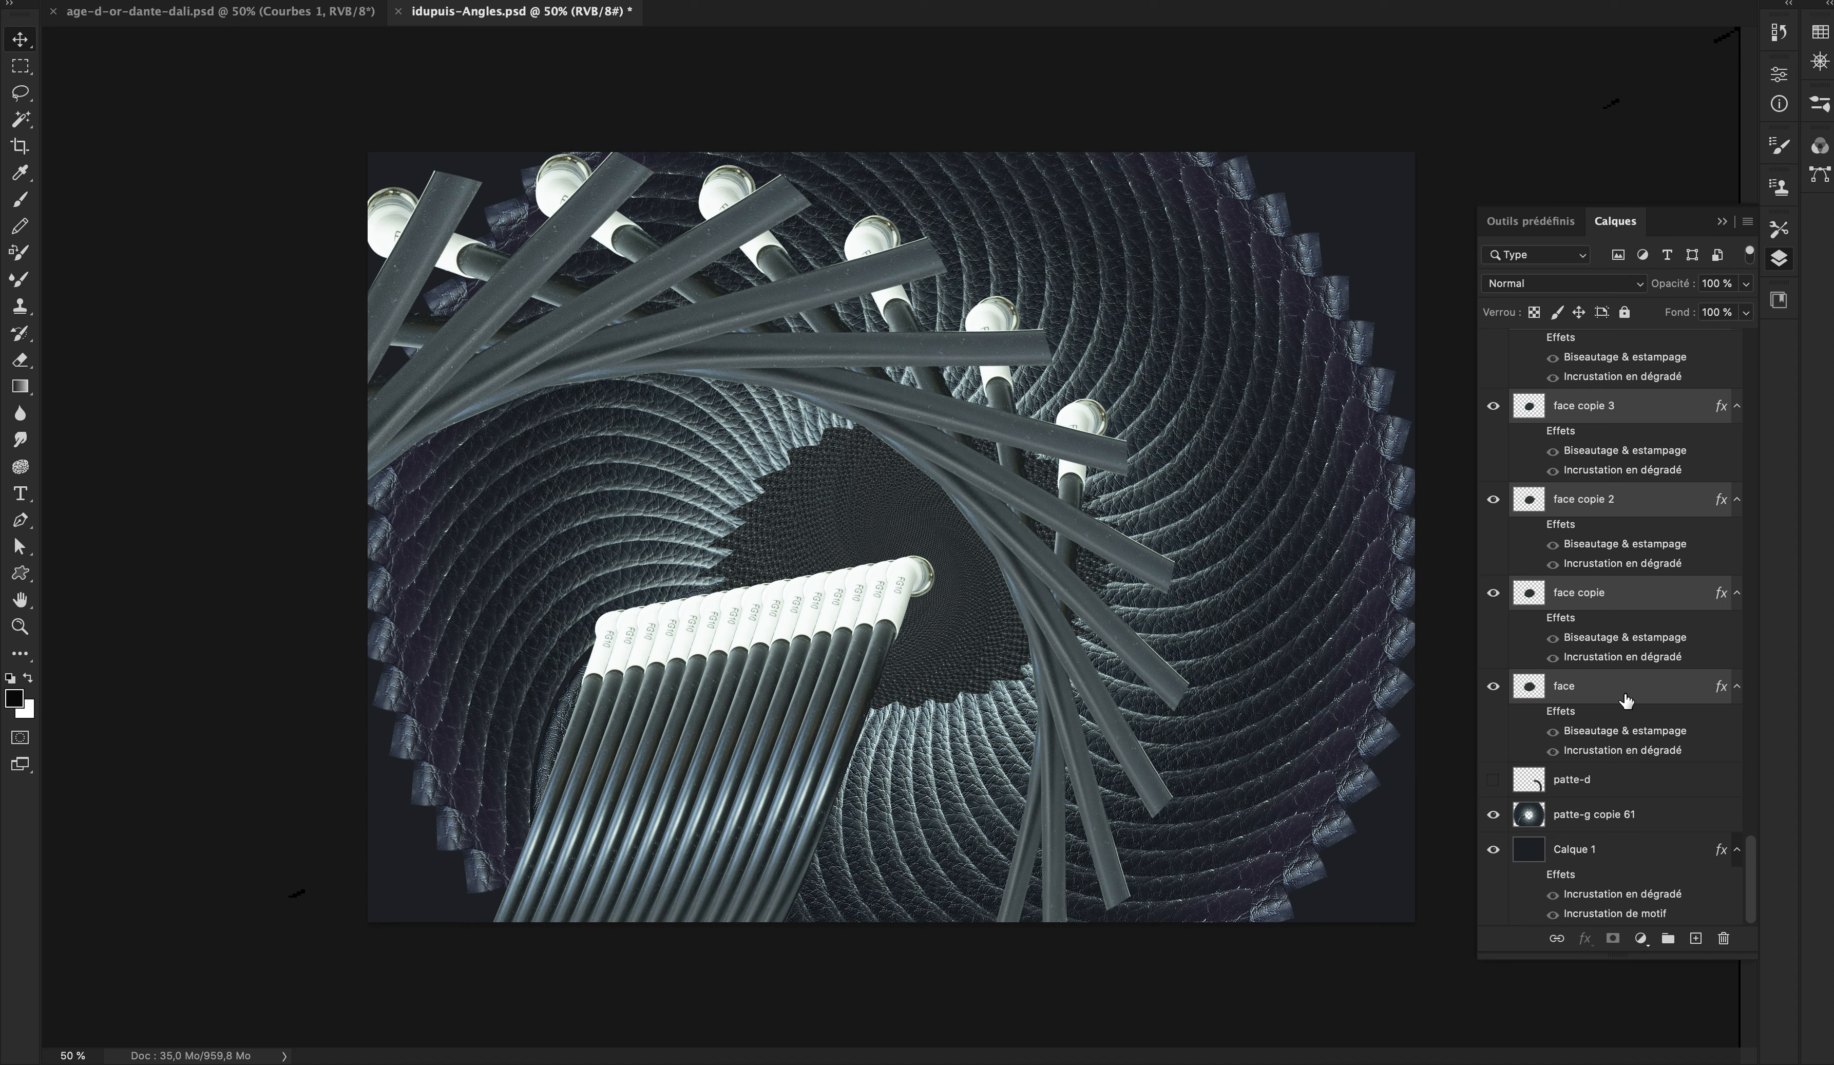
key(super+e)
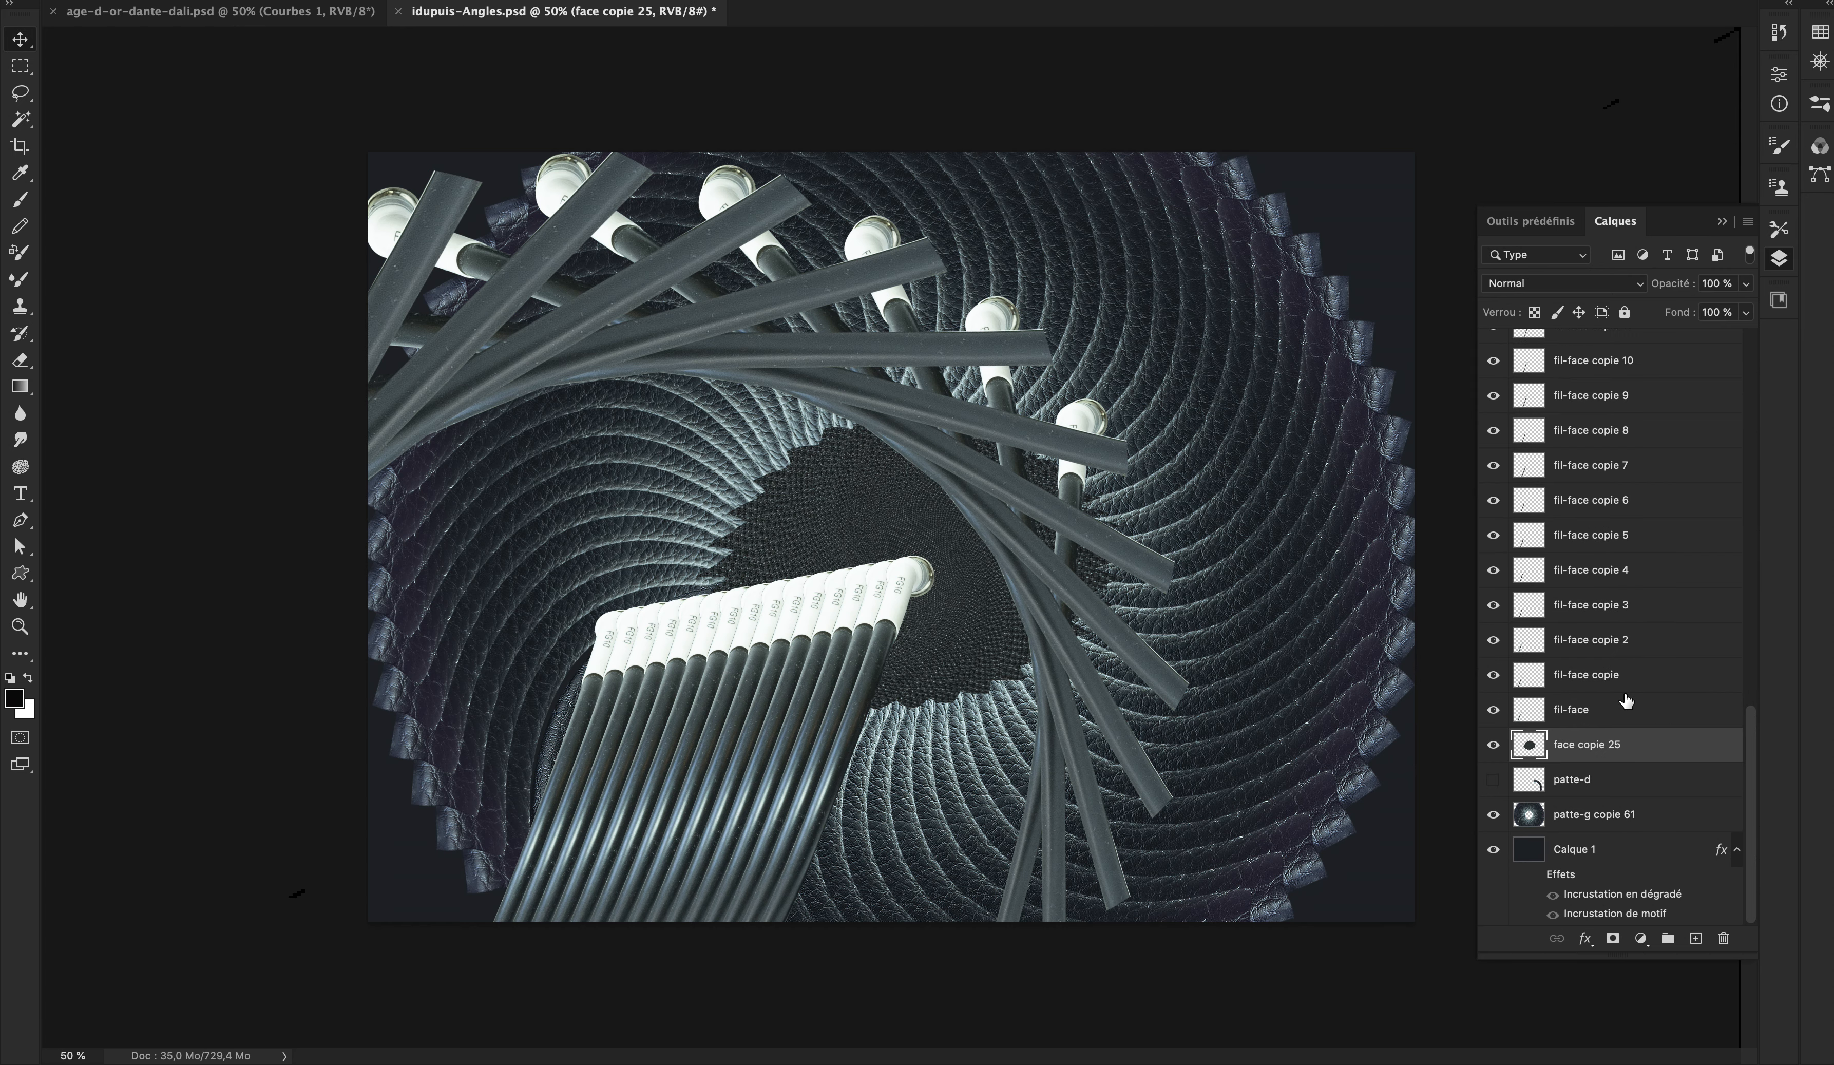
Step: Hide and show the merged face copie 25 layer twice to check the spiral disc in the composition
click(1492, 746)
click(1492, 746)
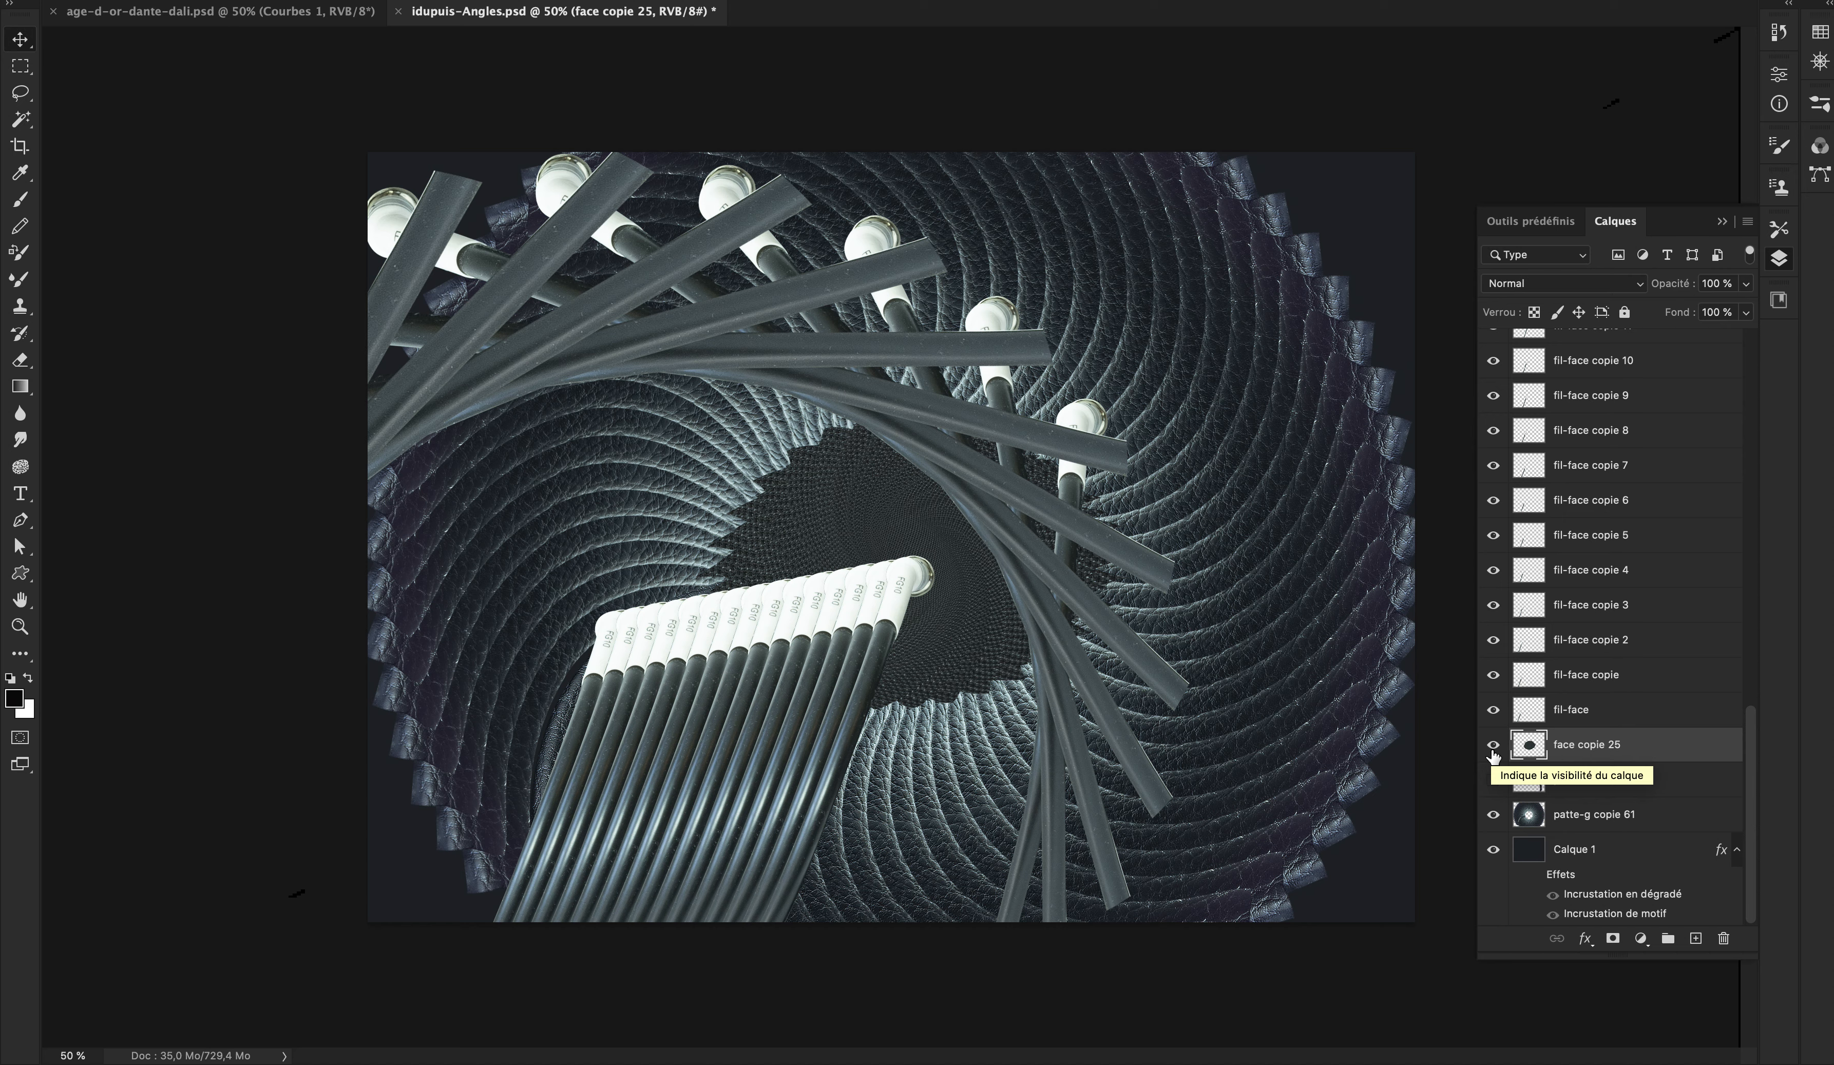
click(1492, 751)
click(1493, 751)
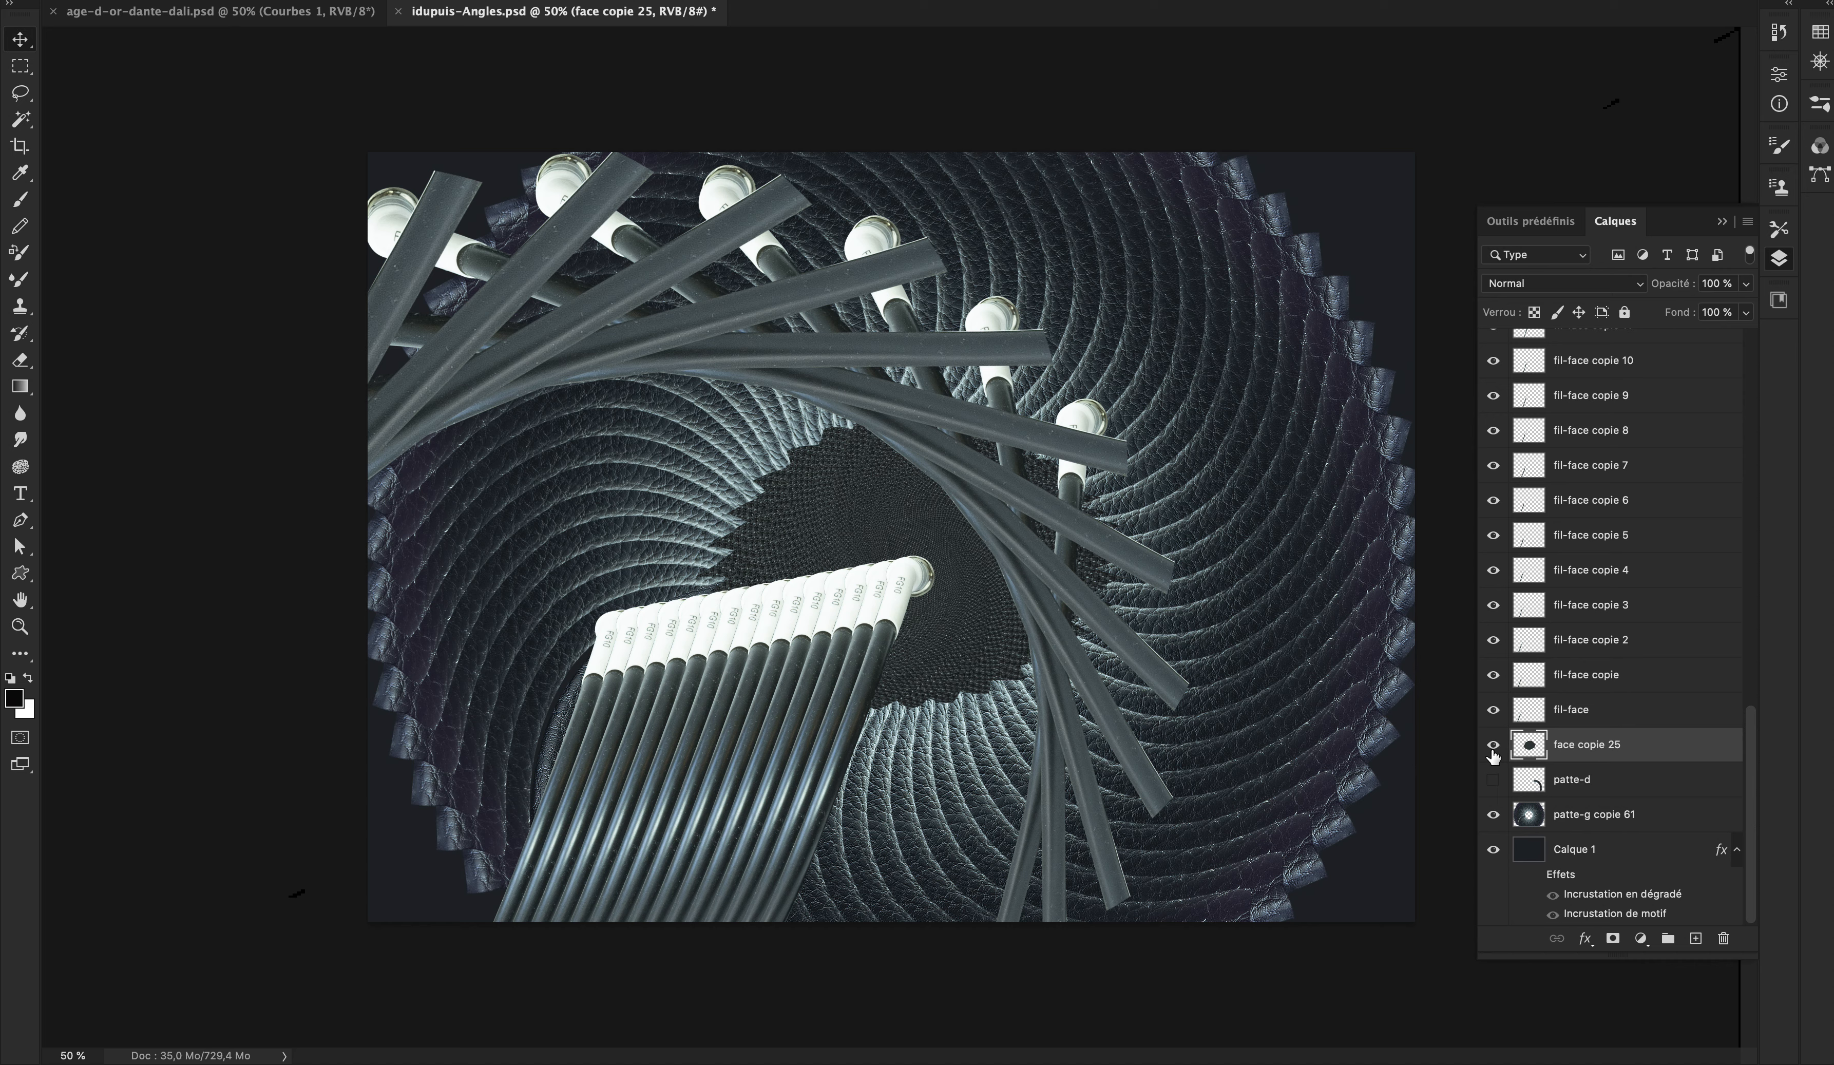